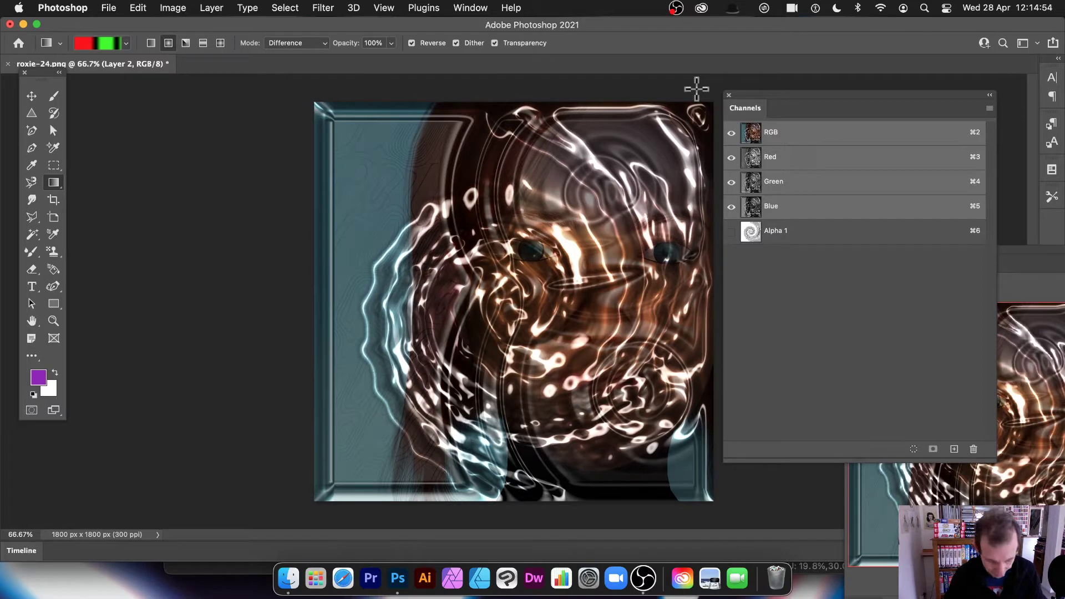
Open the File menu over the finished liquid-chrome swirl portrait
click(111, 5)
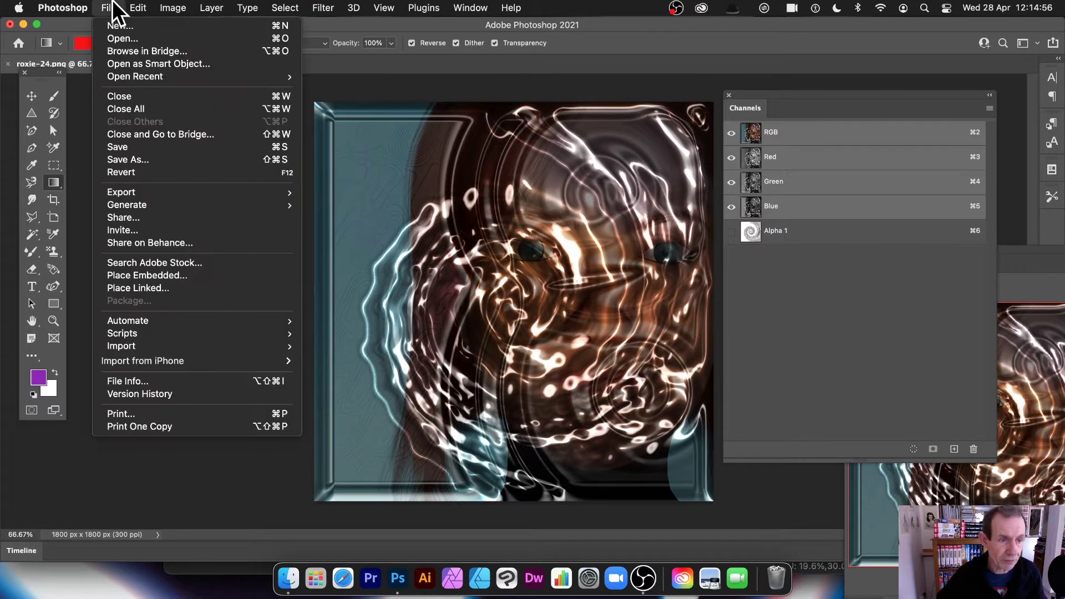
Revert roxie-24.png to its saved original and bring up the Channels panel
click(134, 173)
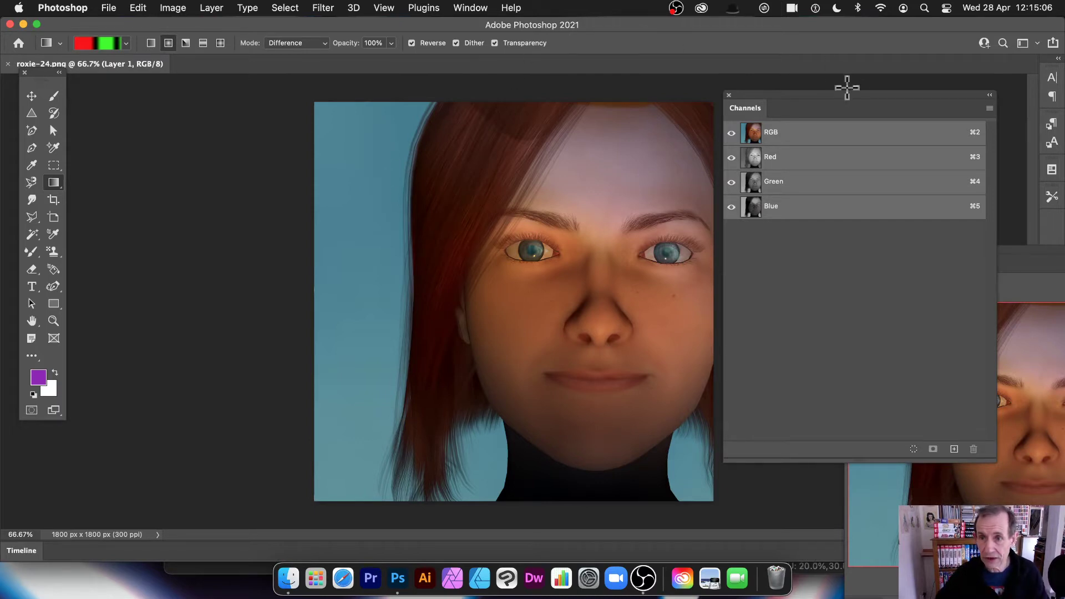
drag(771, 96, 696, 101)
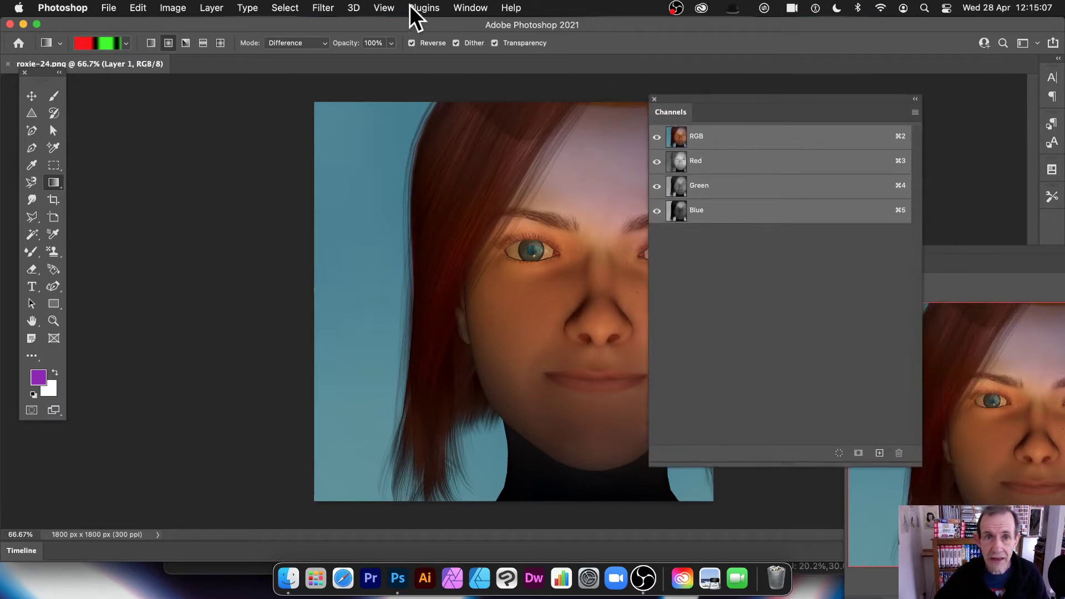
click(466, 7)
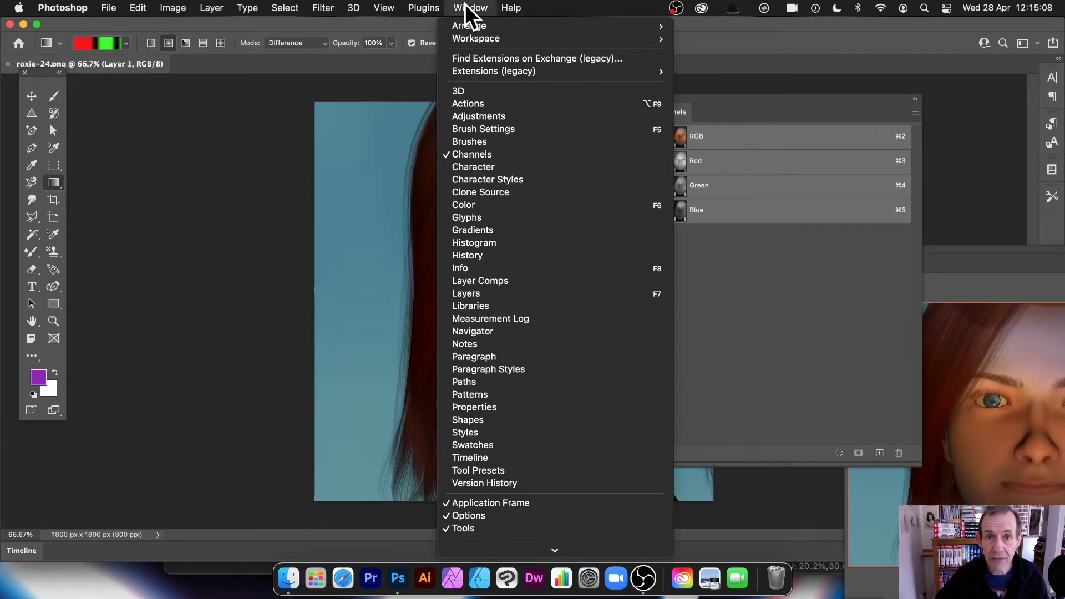
click(481, 157)
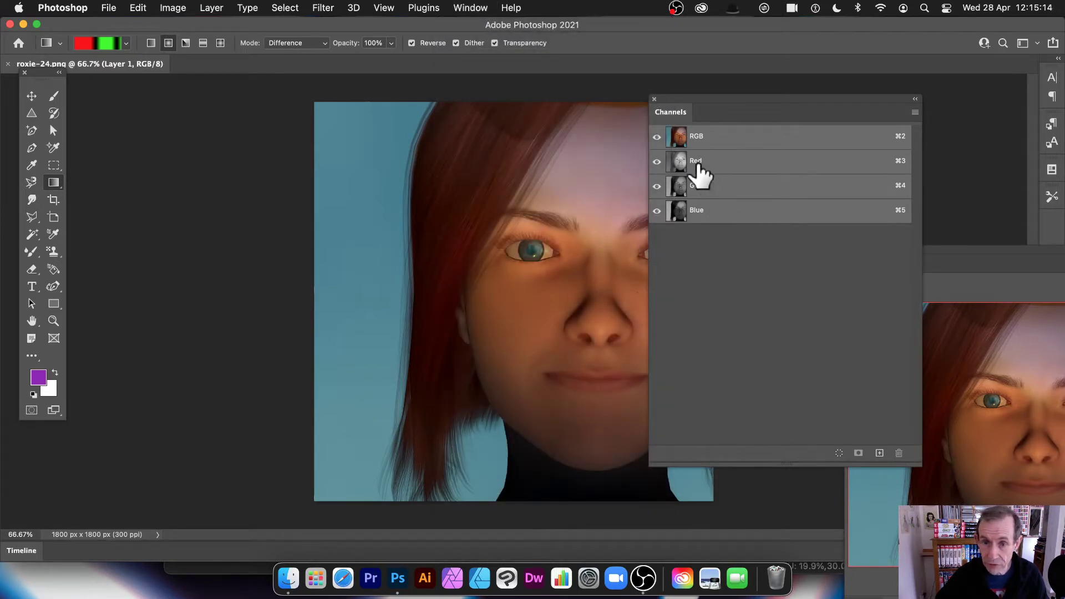
View the Red, Green and Blue channels individually, then return to the RGB composite
click(702, 161)
click(702, 189)
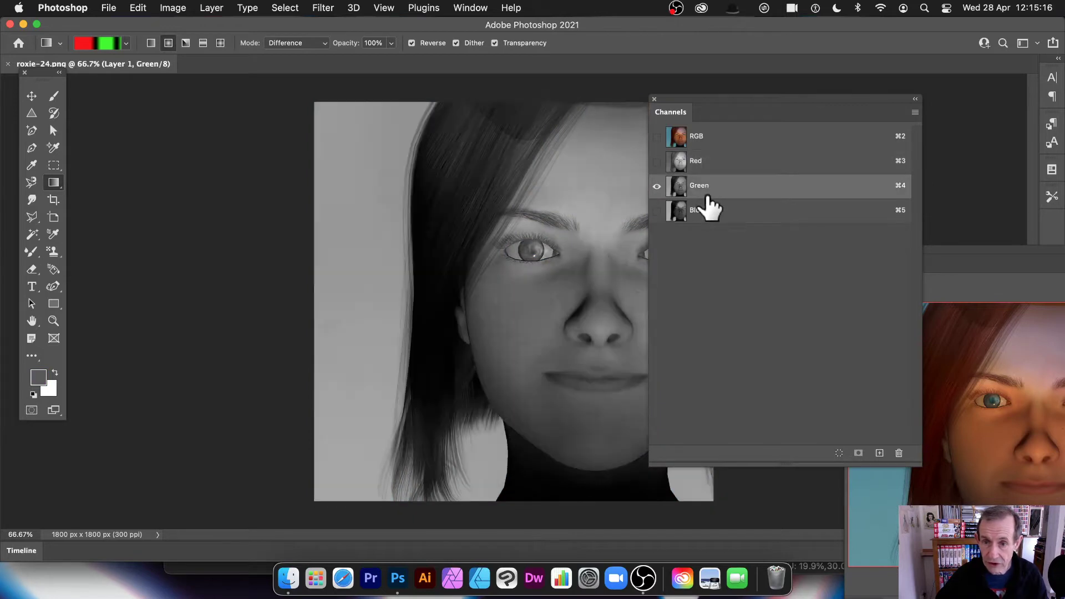
click(708, 213)
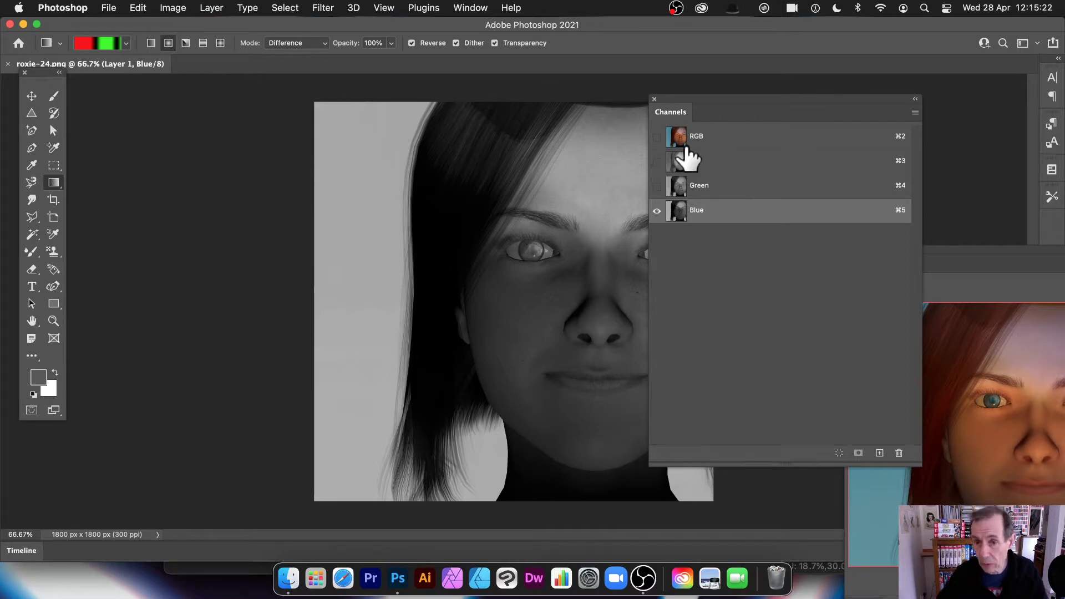
click(709, 135)
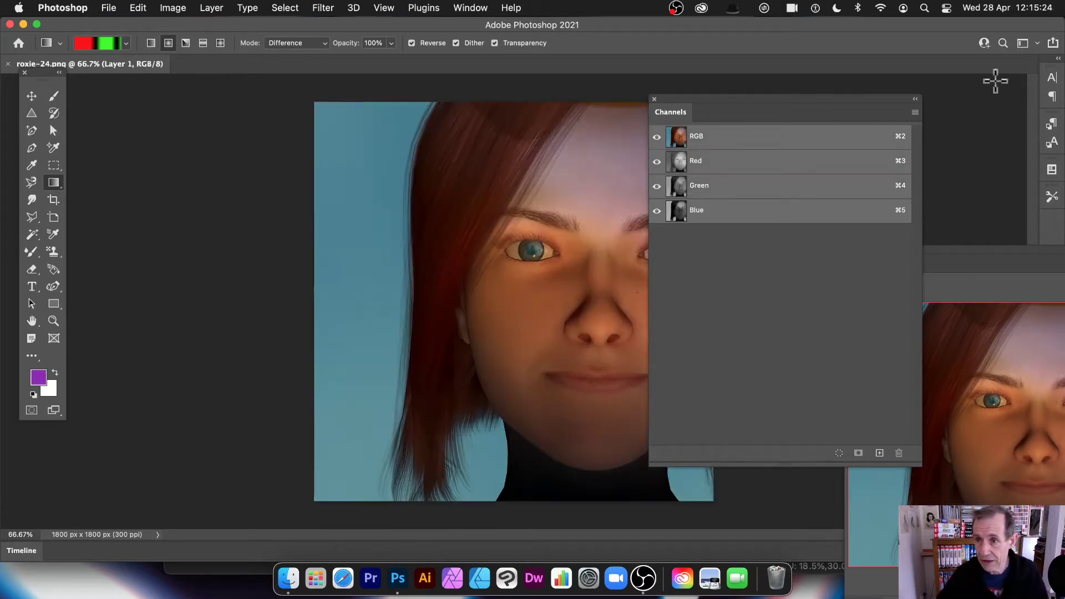
Create a new channel named Alpha 1 from the Channels flyout, then select RGB
click(916, 113)
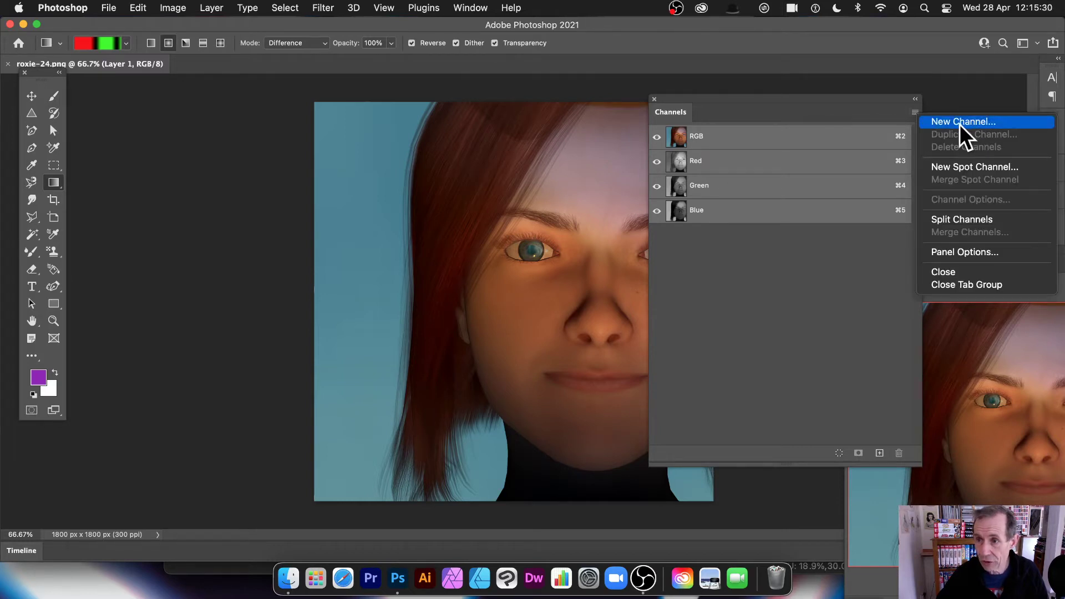
click(991, 125)
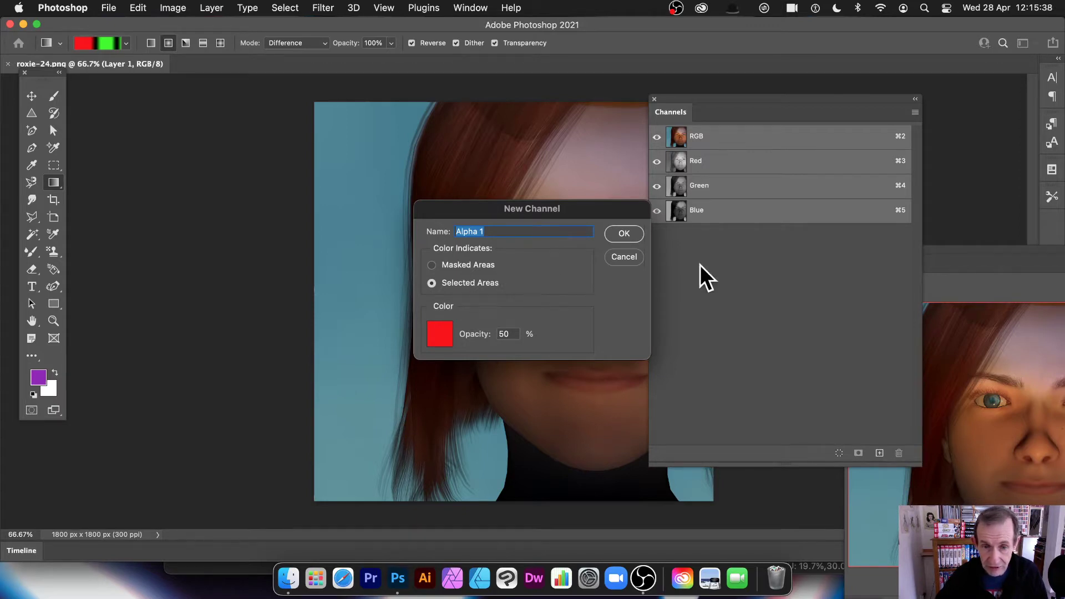
click(624, 234)
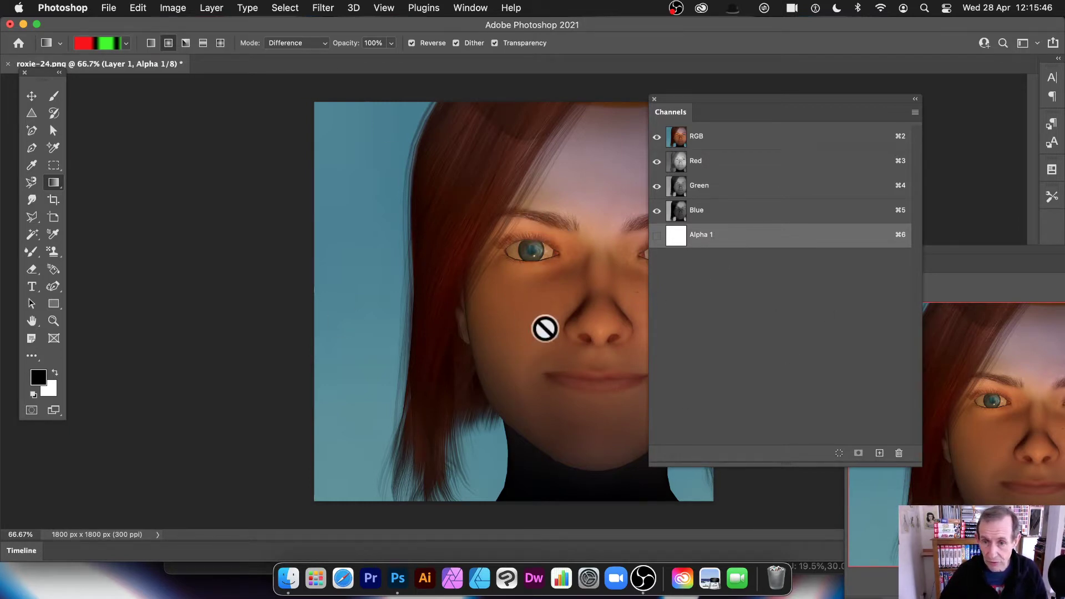
click(717, 145)
Target Alpha 1 and load a red-and-green radial gradient from the GX2_Add300Random_09 set
click(723, 243)
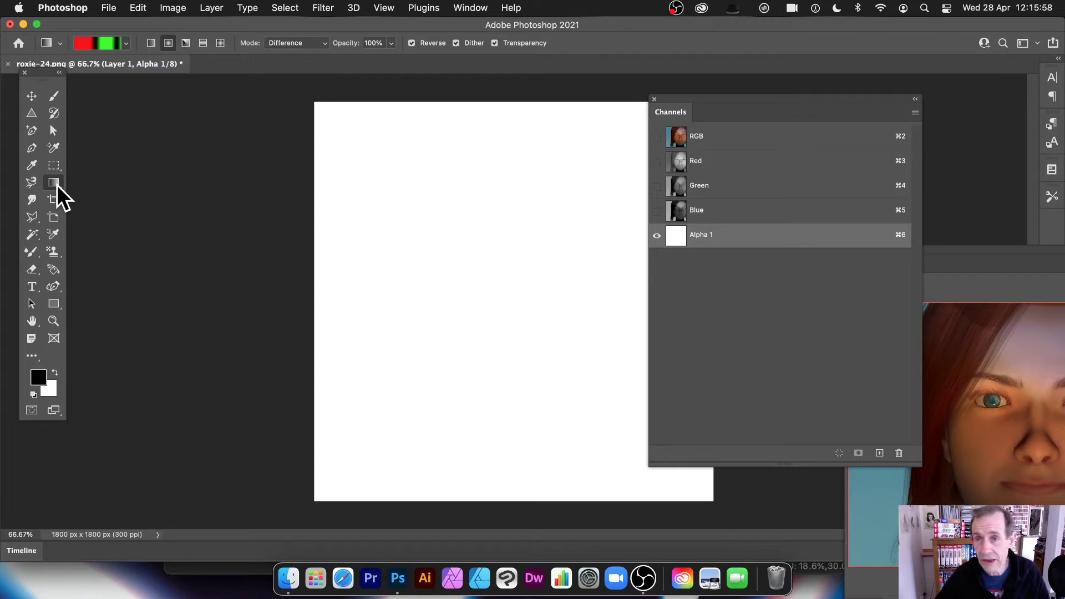
click(127, 43)
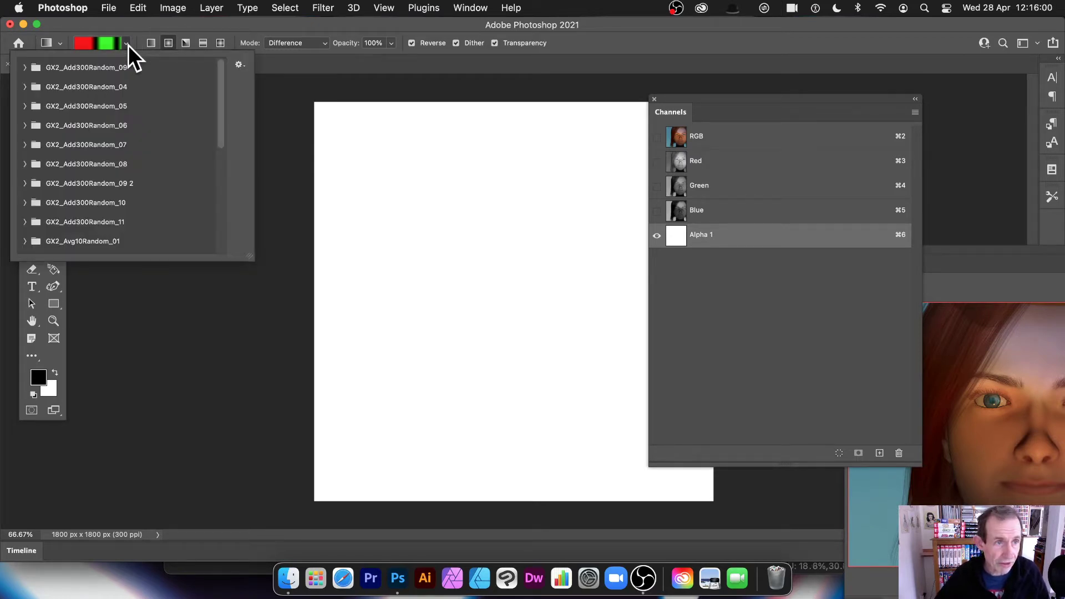
click(24, 67)
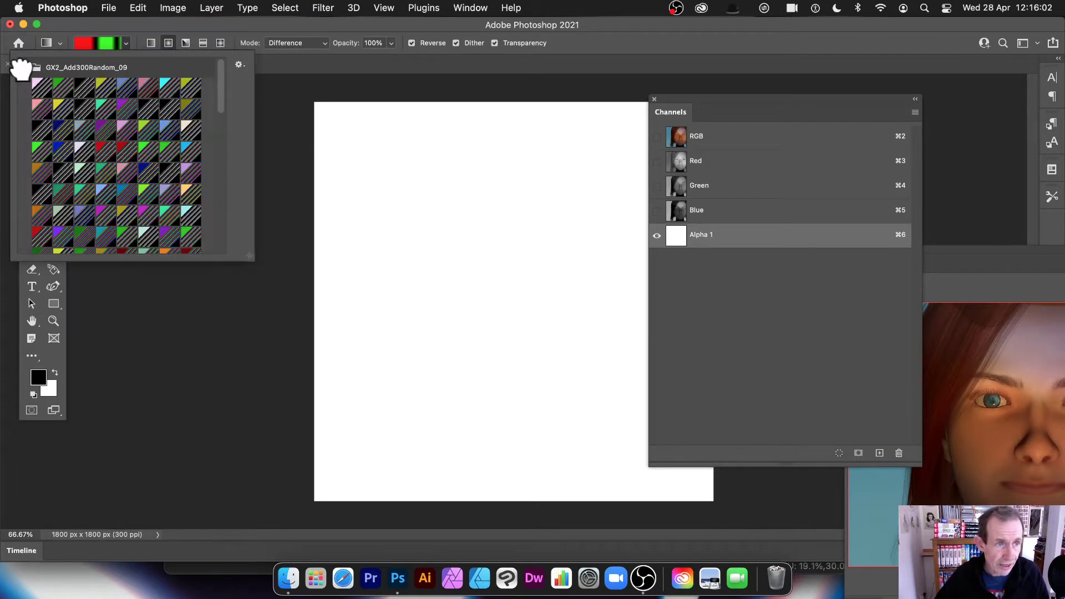
click(174, 29)
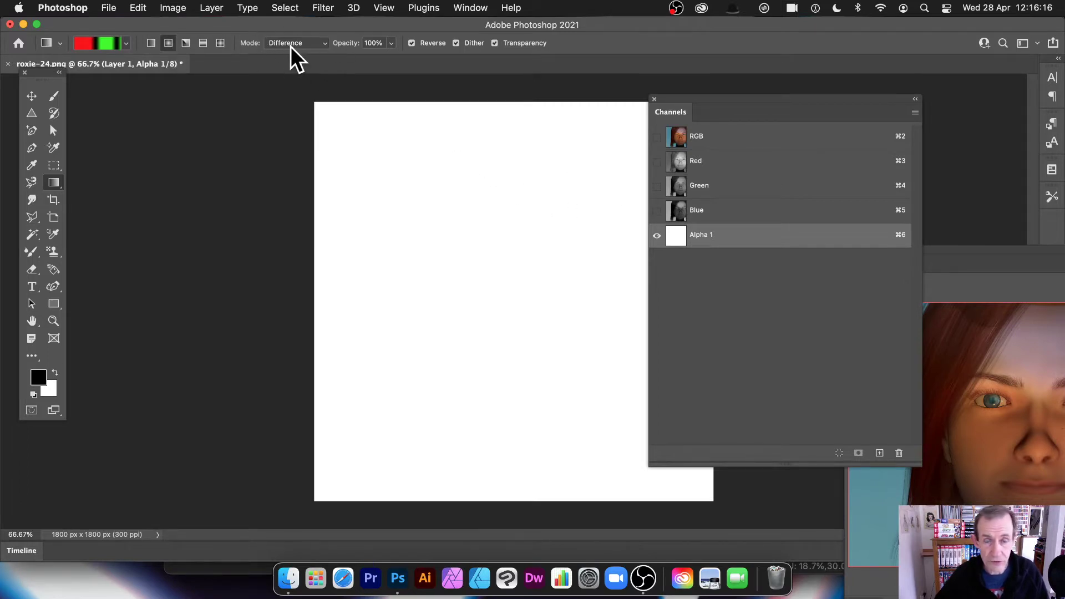
Draw overlapping Difference radial gradients on Alpha 1, undo the last one, and return to RGB
drag(685, 107, 746, 112)
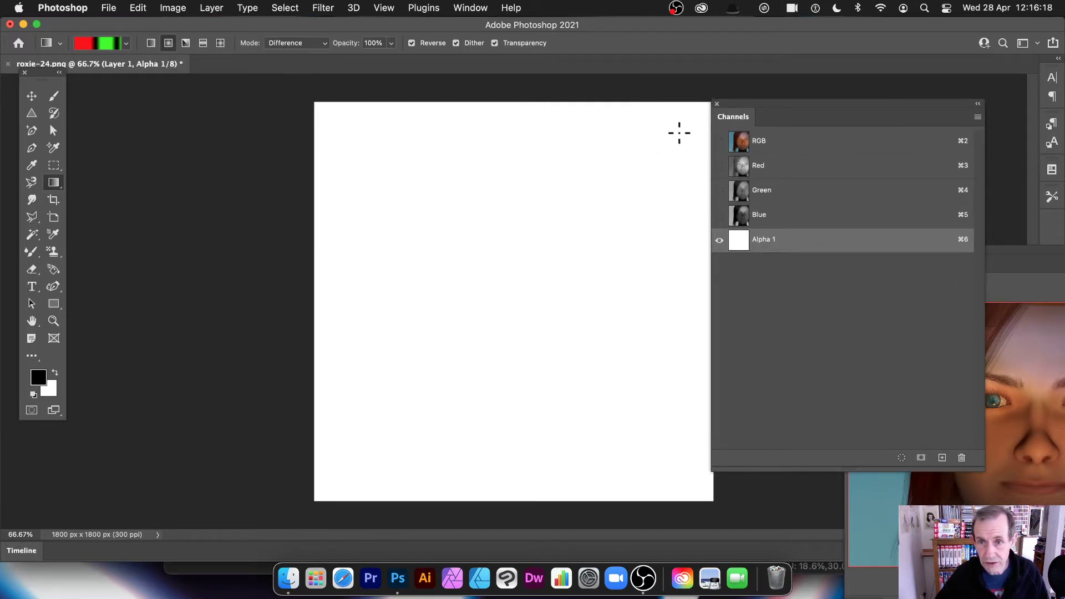
drag(680, 133, 380, 365)
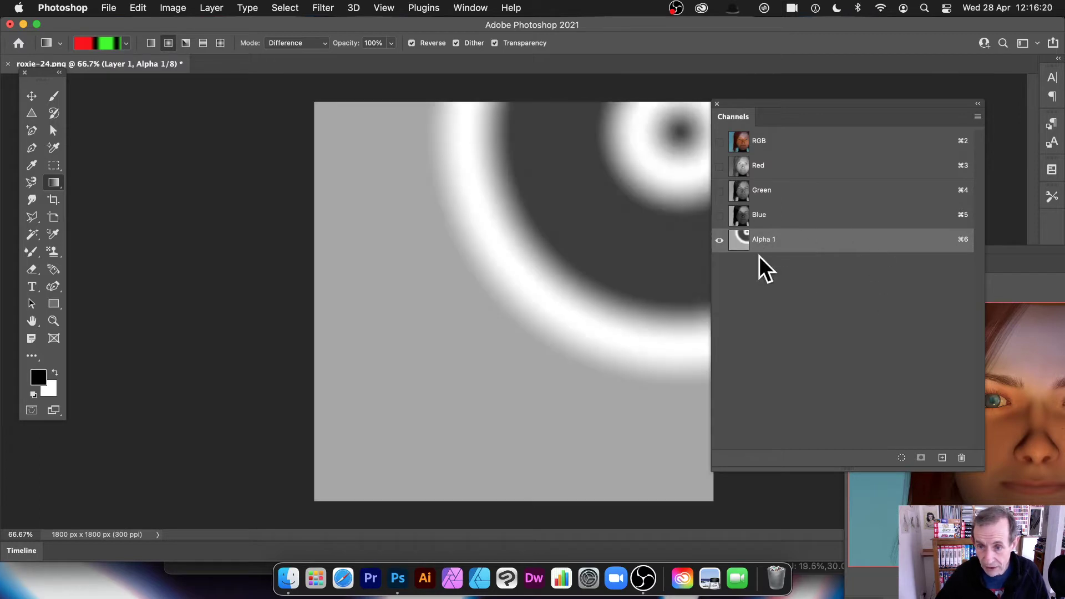
drag(449, 445, 520, 472)
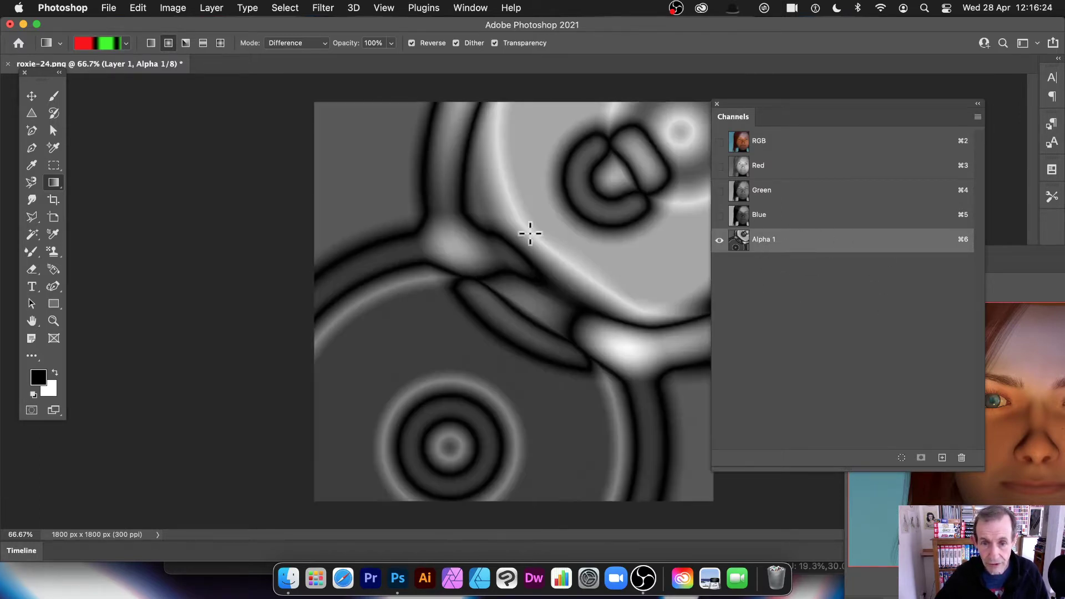
drag(373, 147, 699, 426)
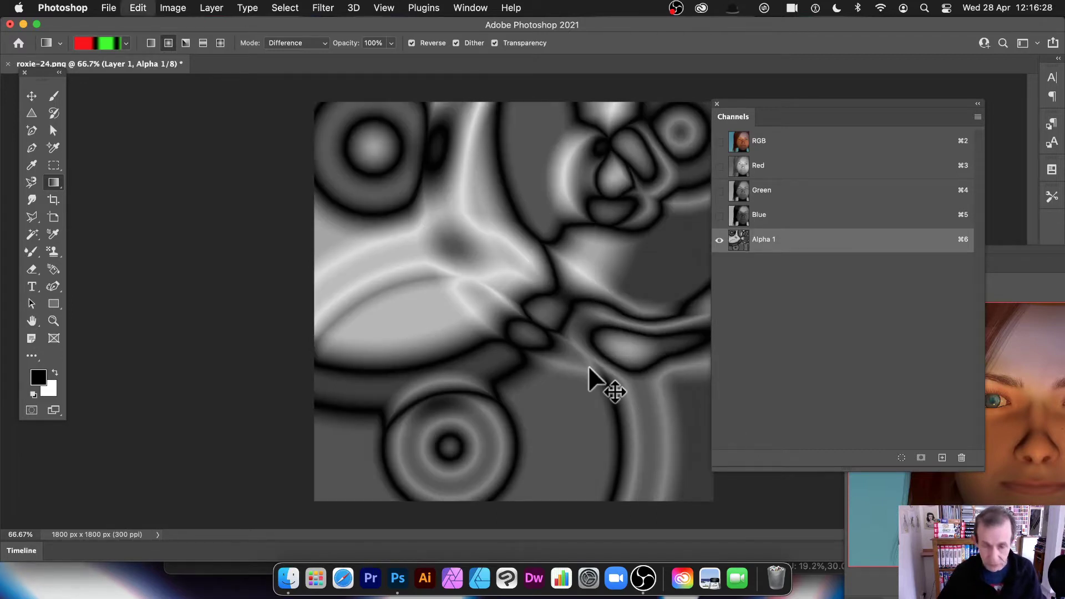
key(super+z)
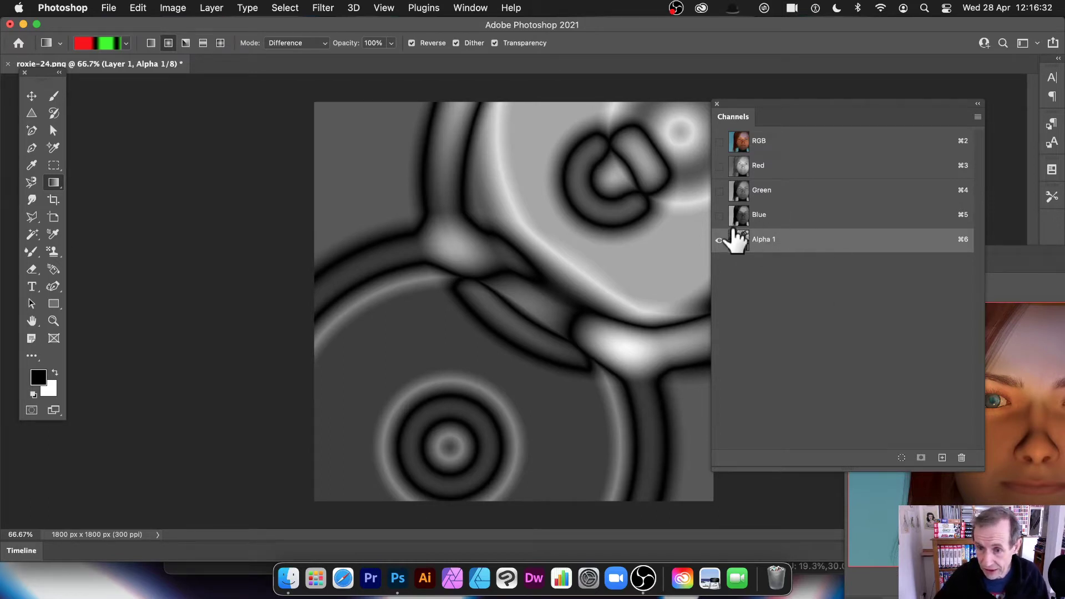
click(760, 144)
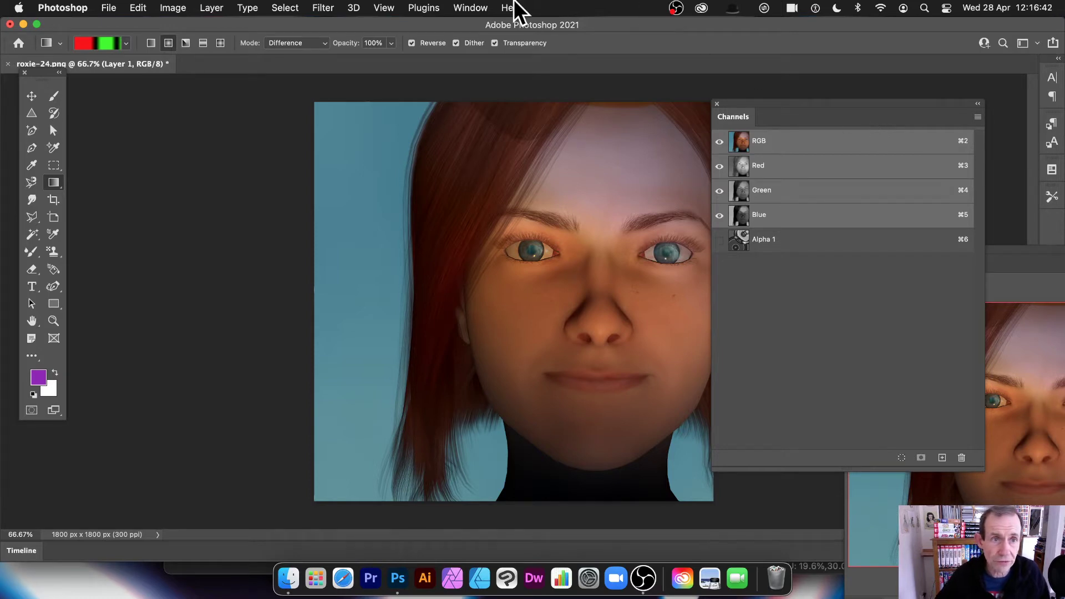
Load a selection with Alpha 1 as the source channel via Select > Load Selection
click(286, 12)
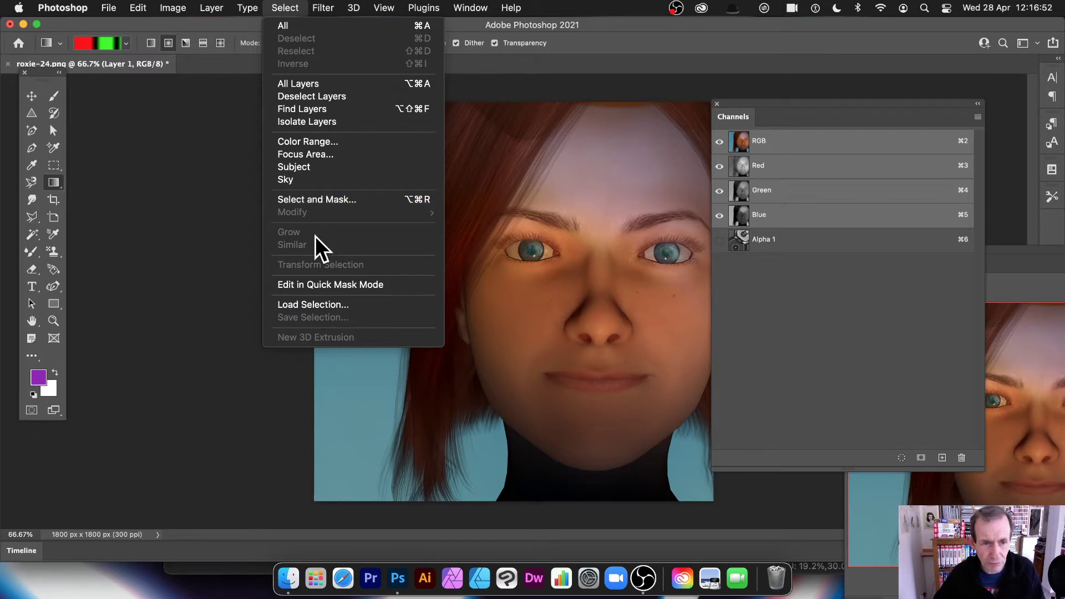
click(313, 306)
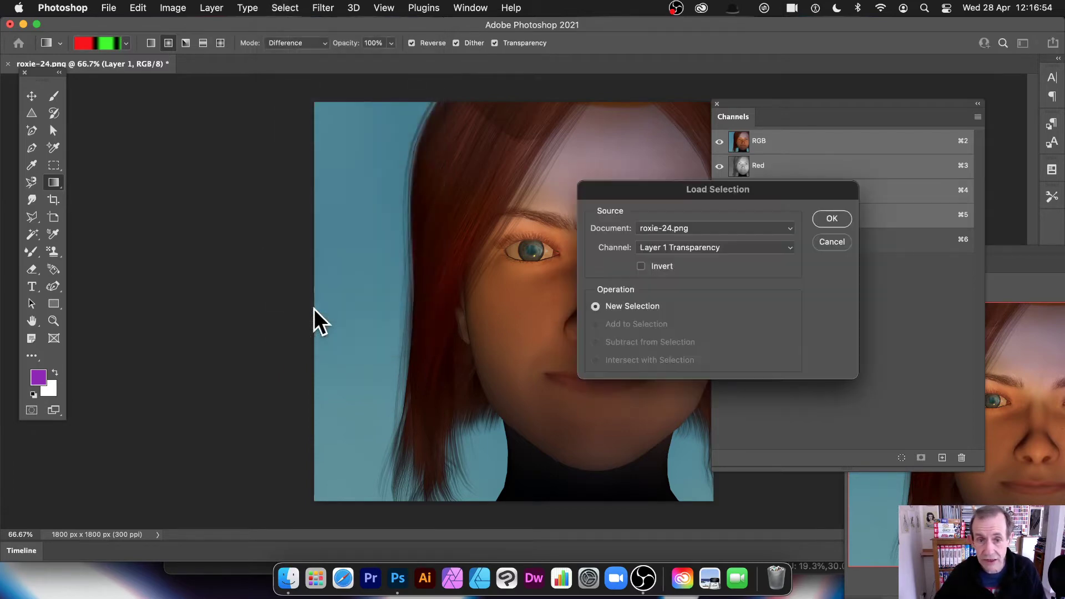
drag(691, 203, 556, 188)
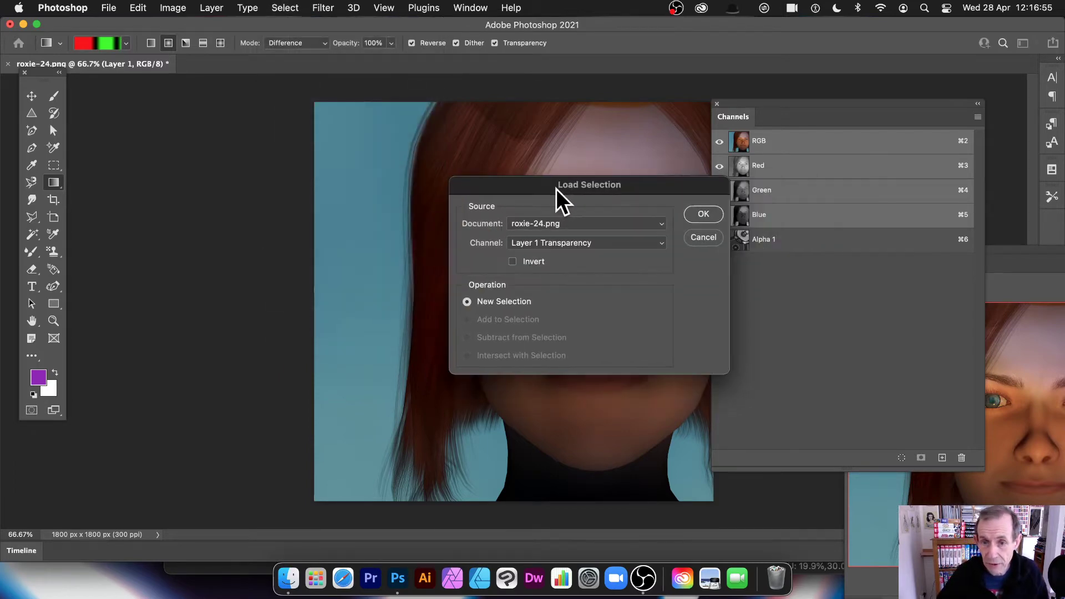
click(560, 242)
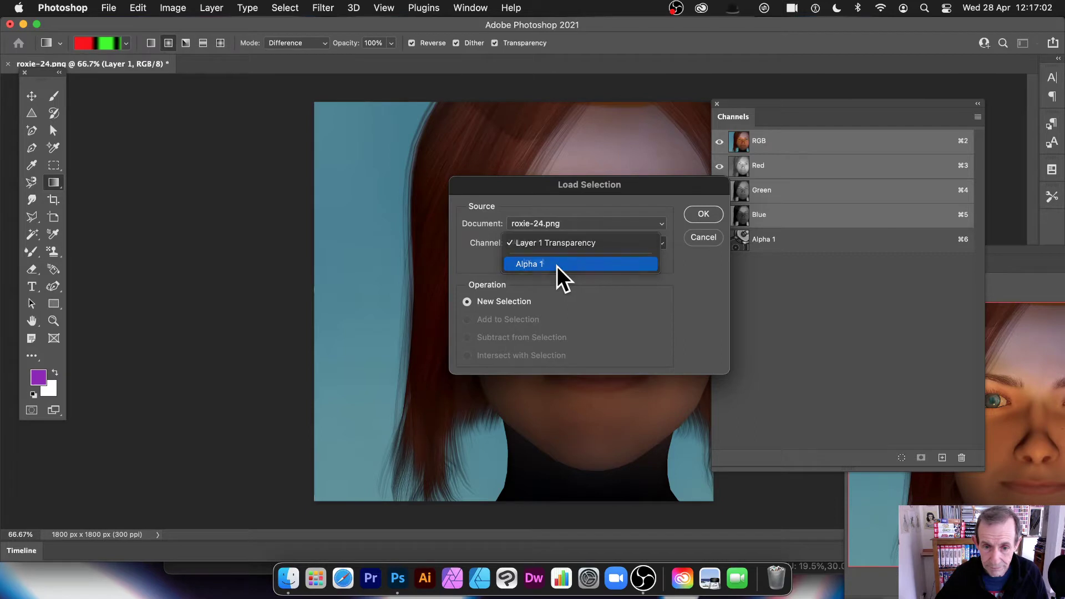
click(557, 265)
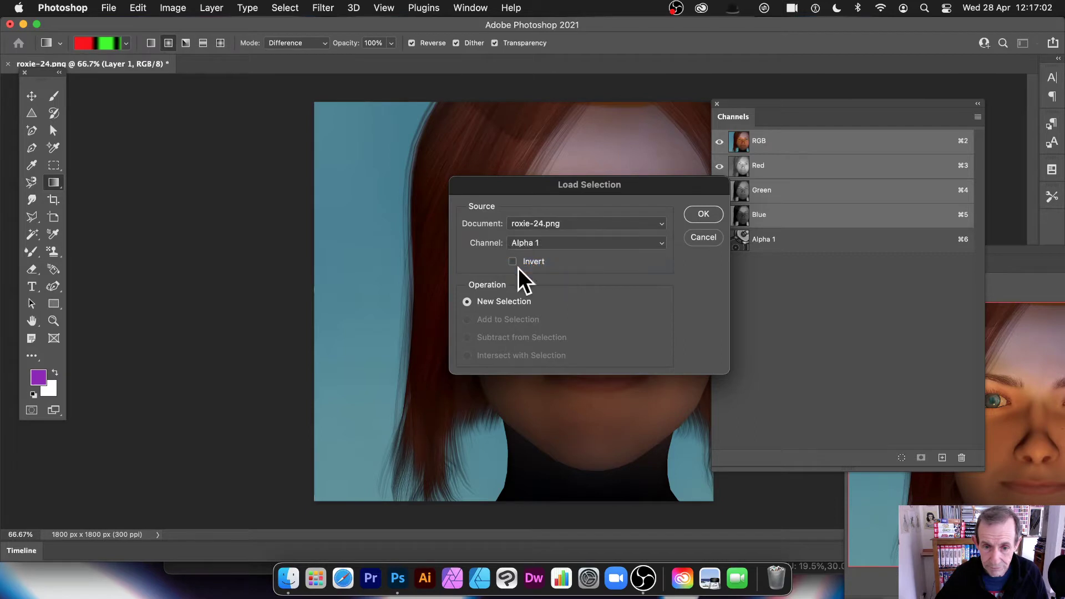
click(708, 212)
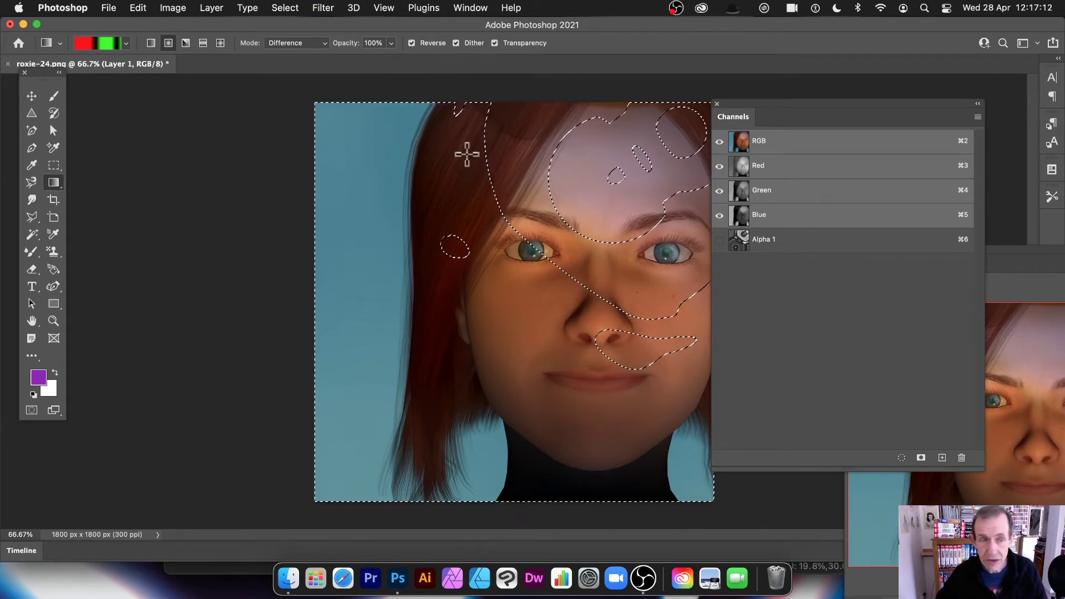
Invert the ring selection and copy the selected portrait area
click(281, 8)
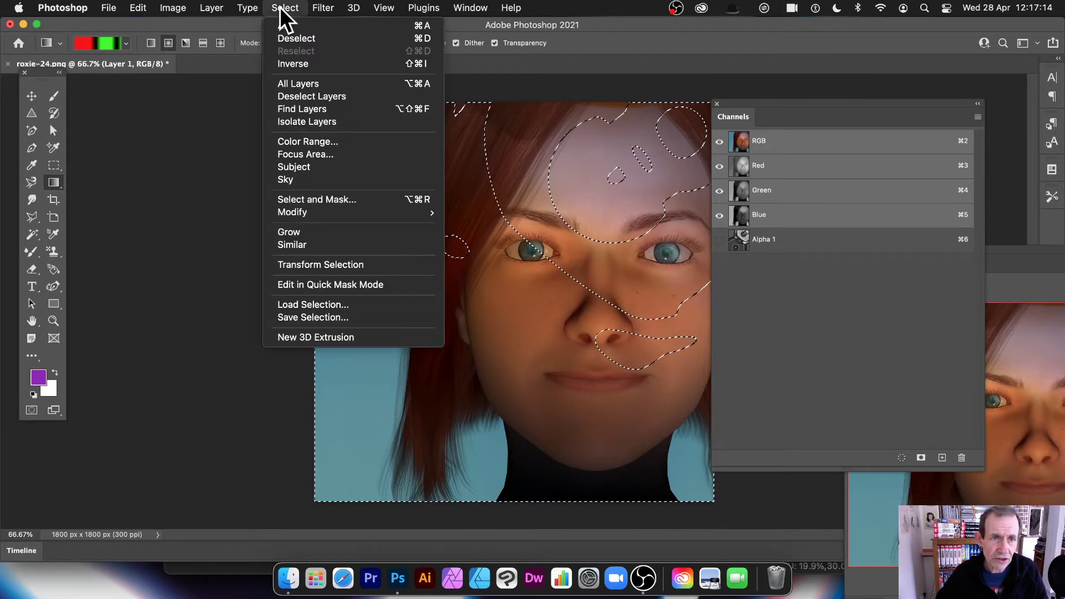
click(291, 65)
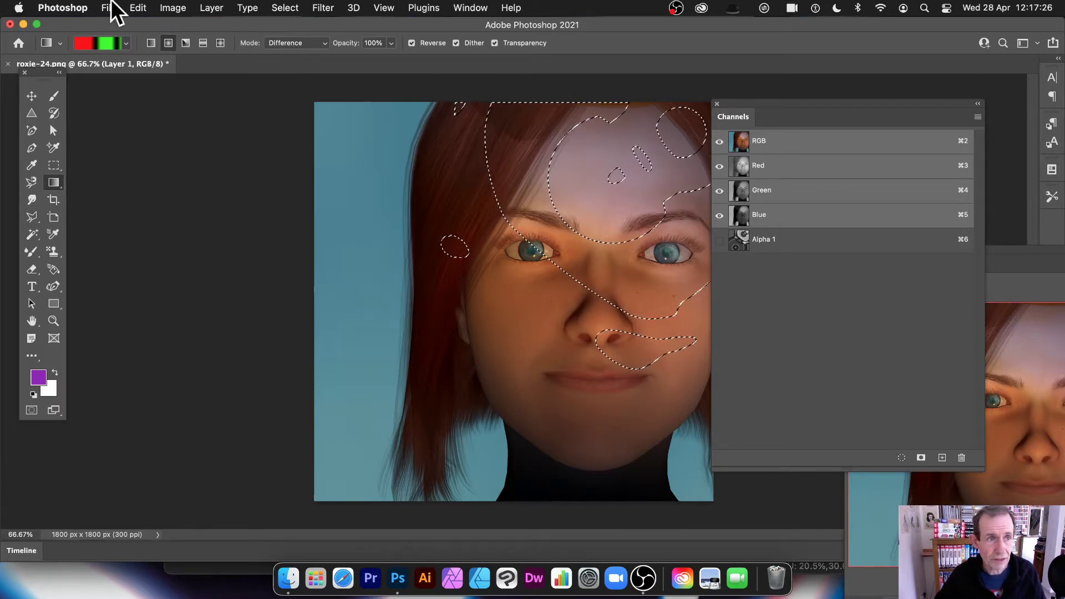
click(140, 9)
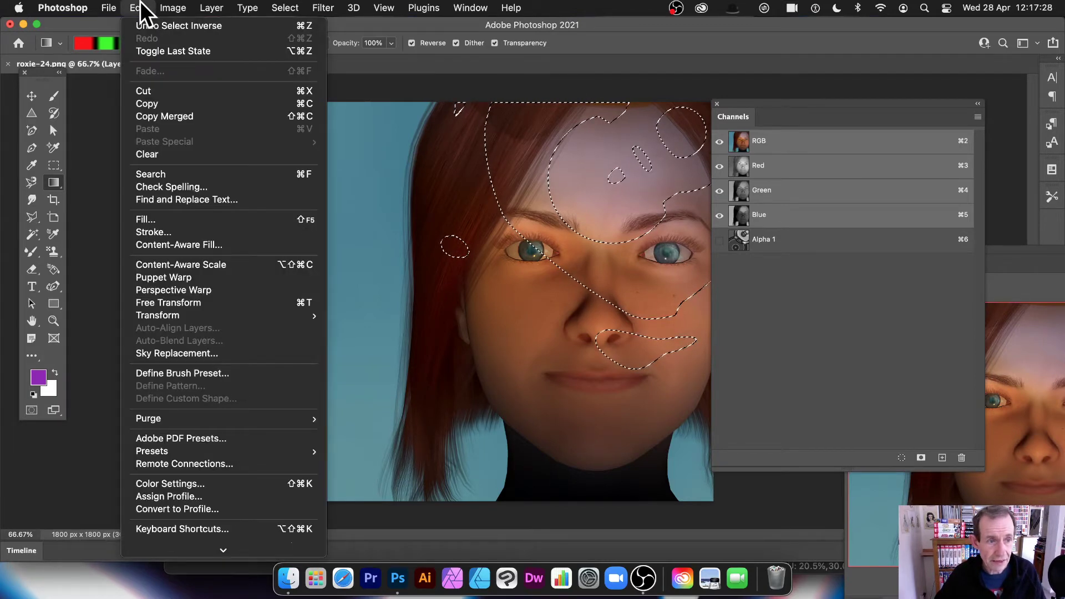
click(152, 103)
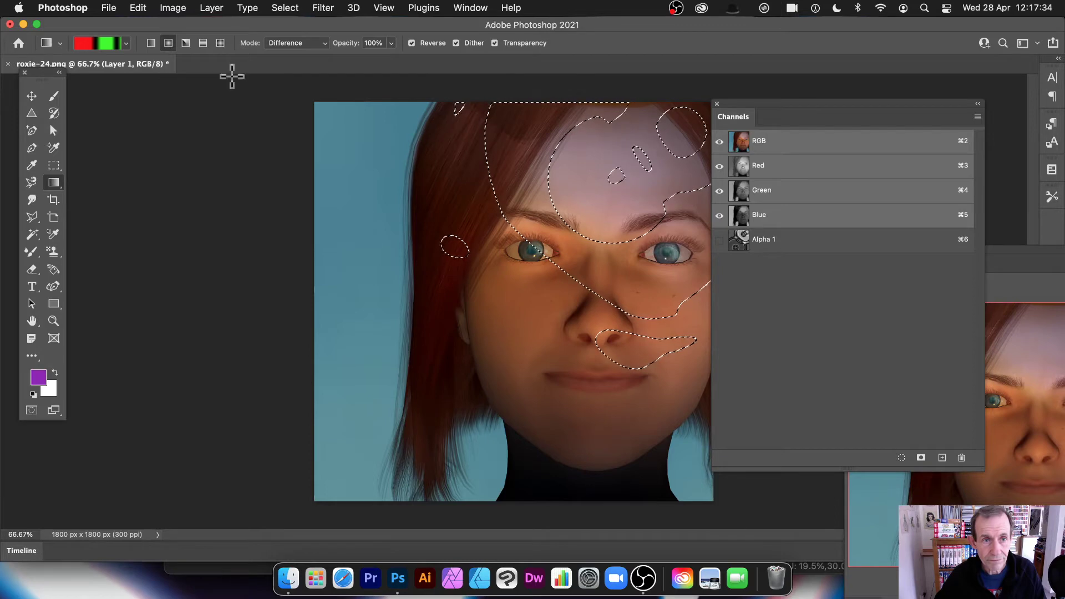
Deselect and paste the copied area back in as Layer 2
click(284, 8)
click(282, 39)
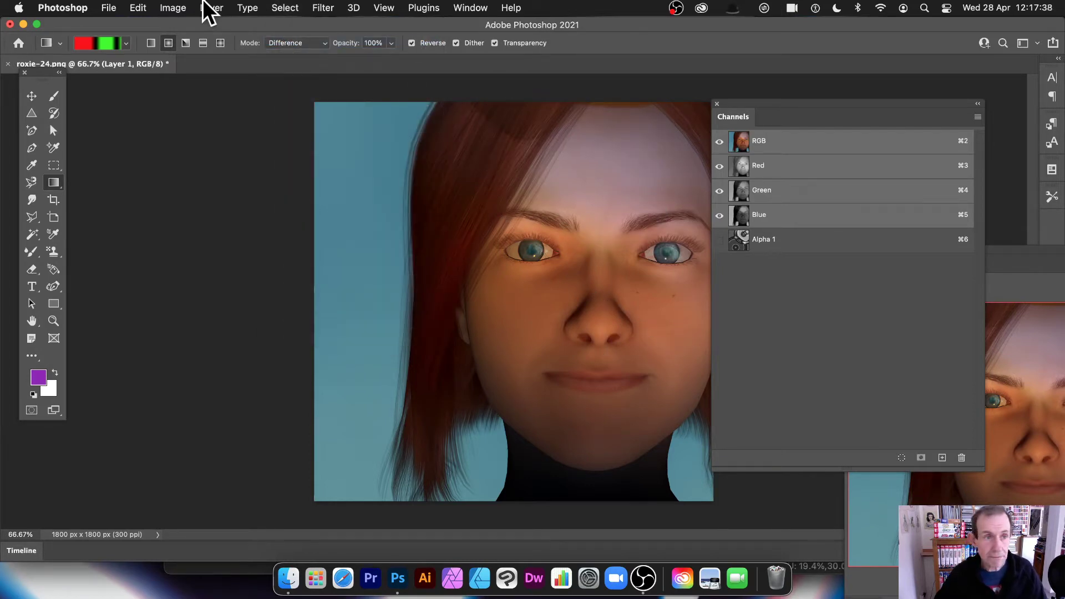
click(135, 8)
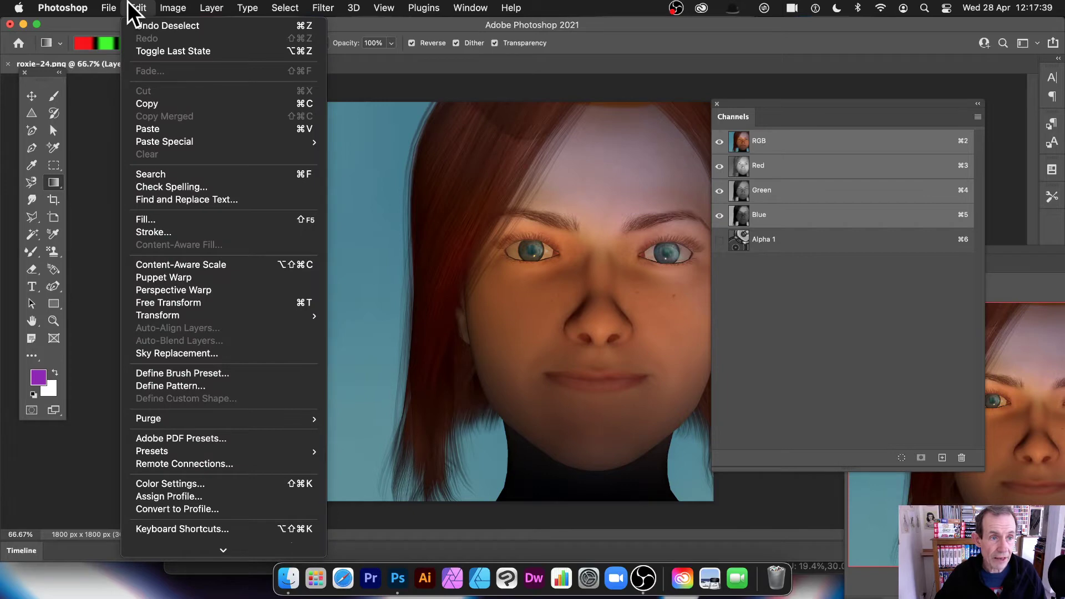
click(145, 130)
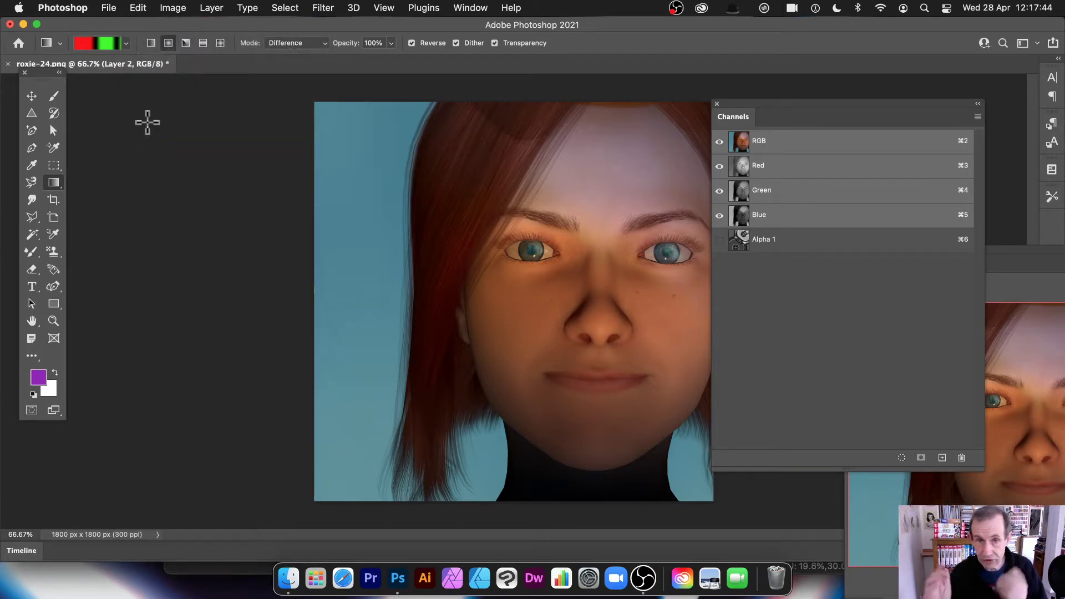
Check the Layers panel, then add a Bevel & Emboss layer style to Layer 2
click(467, 8)
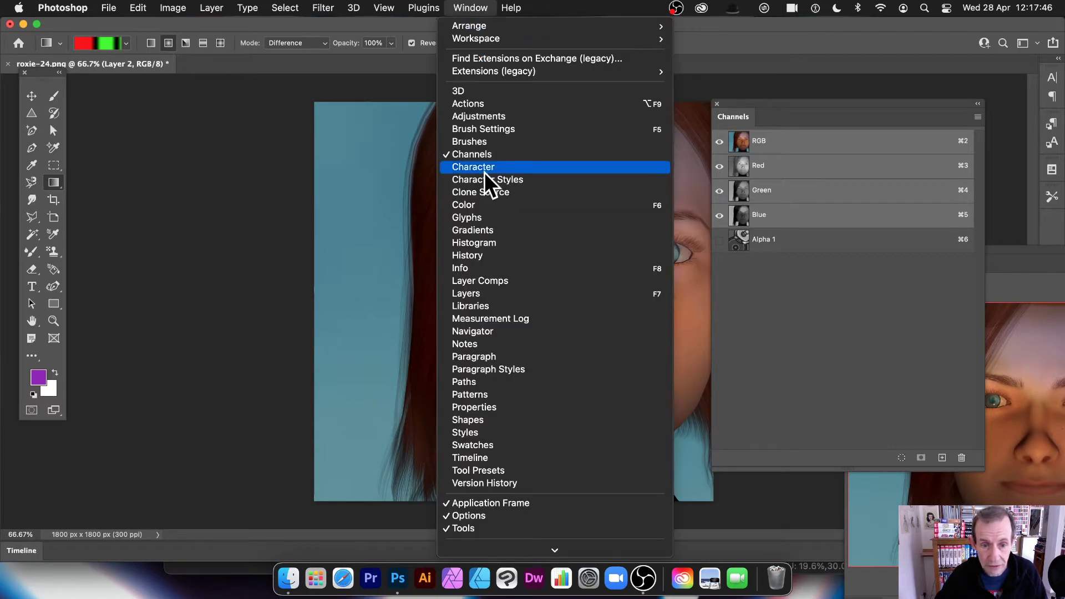
click(487, 296)
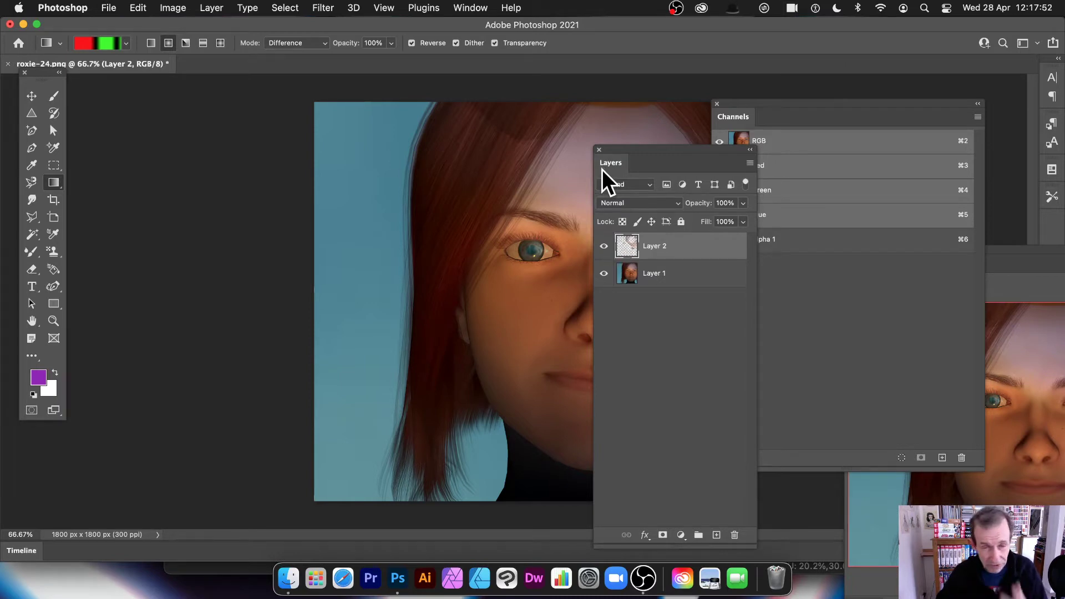
click(599, 150)
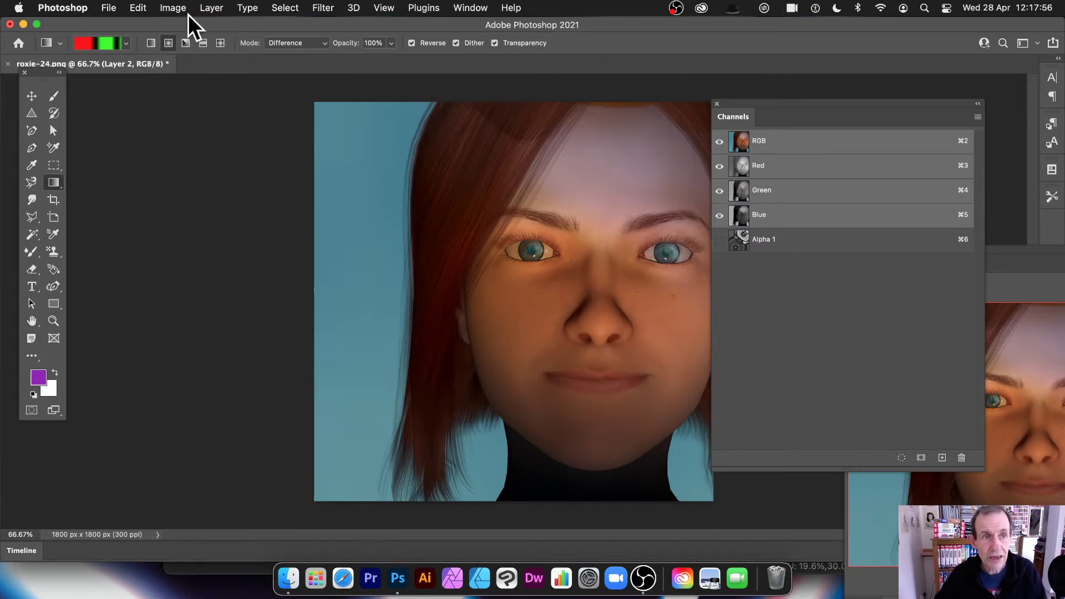
click(212, 9)
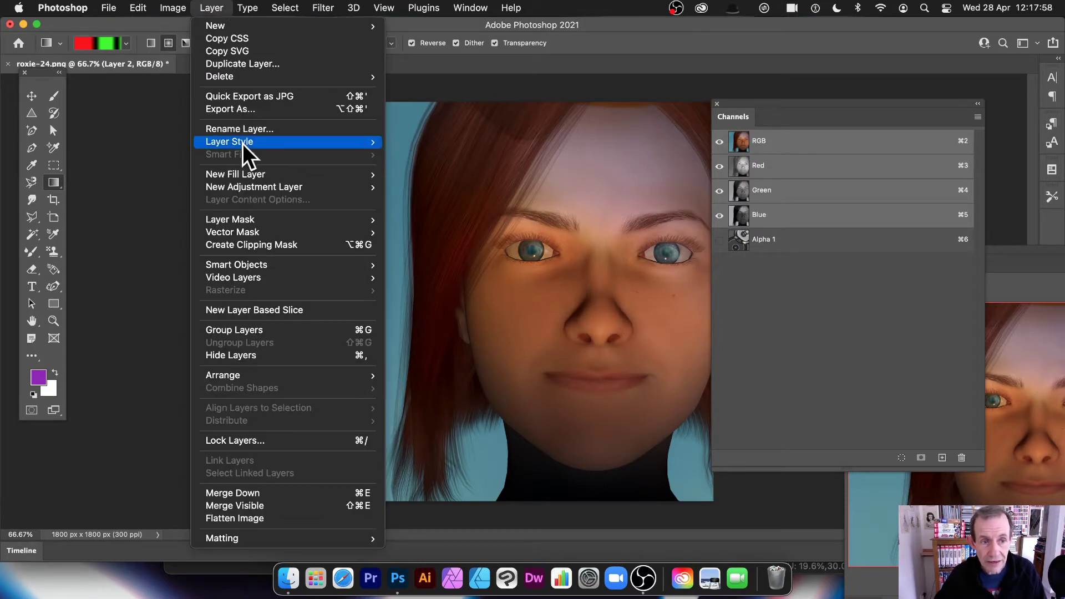
mouse_move(242, 142)
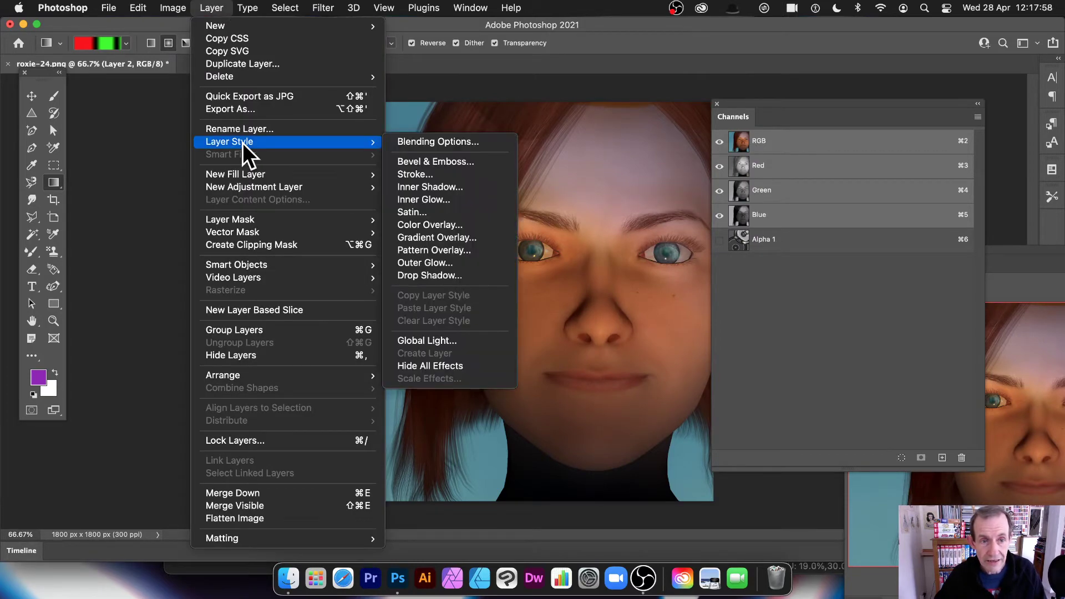
click(467, 163)
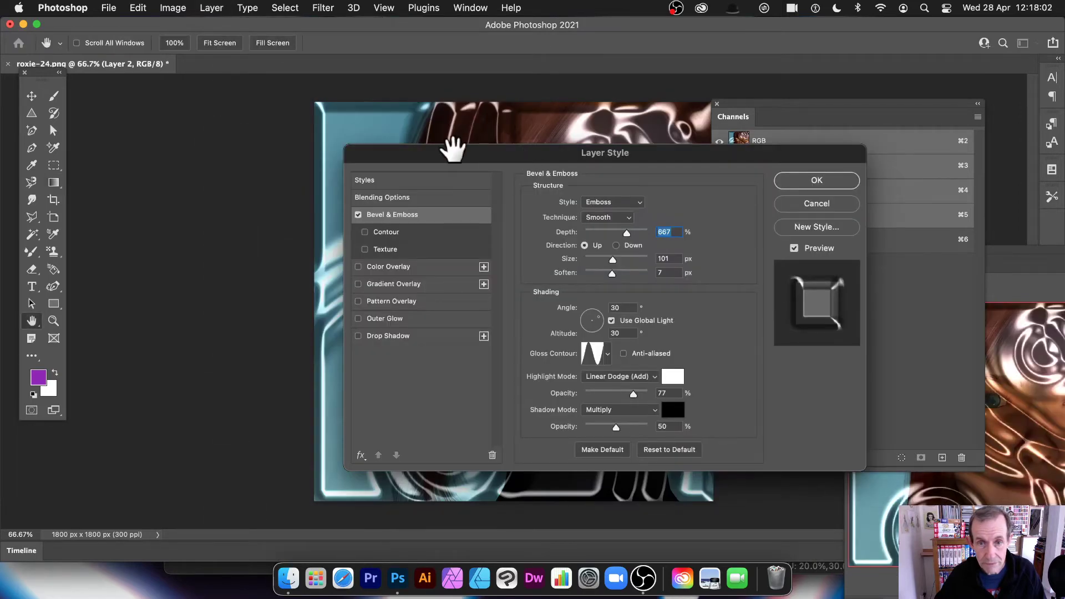
drag(453, 149, 679, 154)
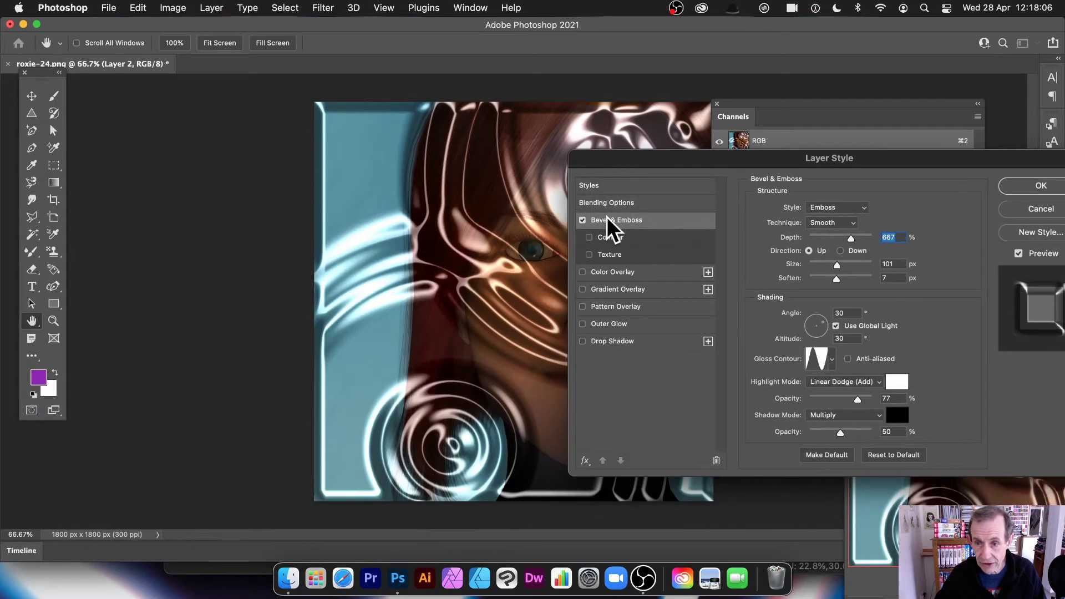
Set Inner Bevel style, 667% depth, lighting angle -125° and altitude 37°
click(842, 208)
click(844, 210)
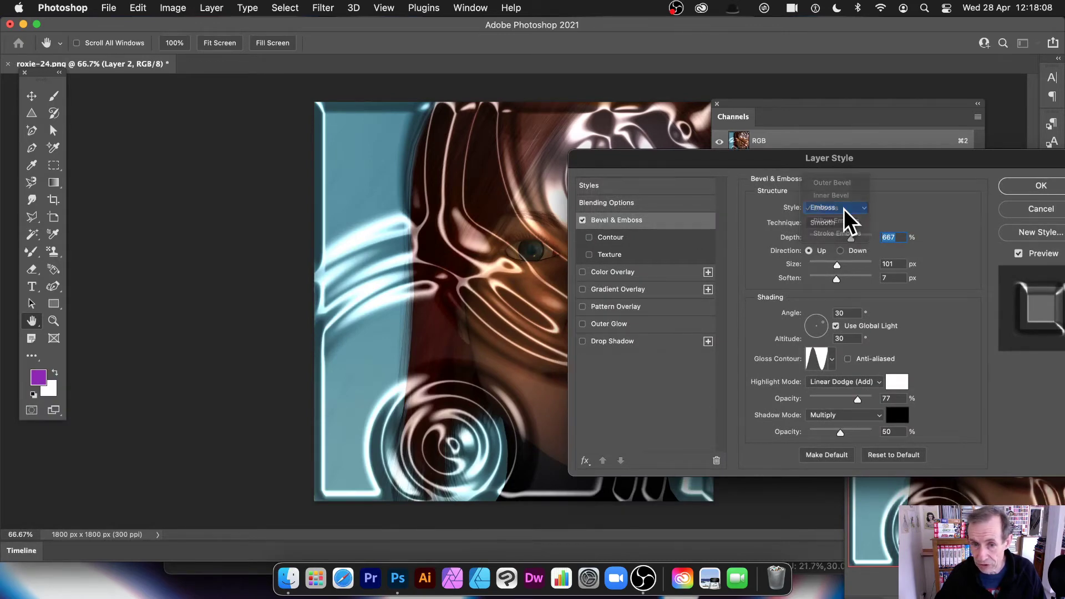
click(842, 208)
click(839, 197)
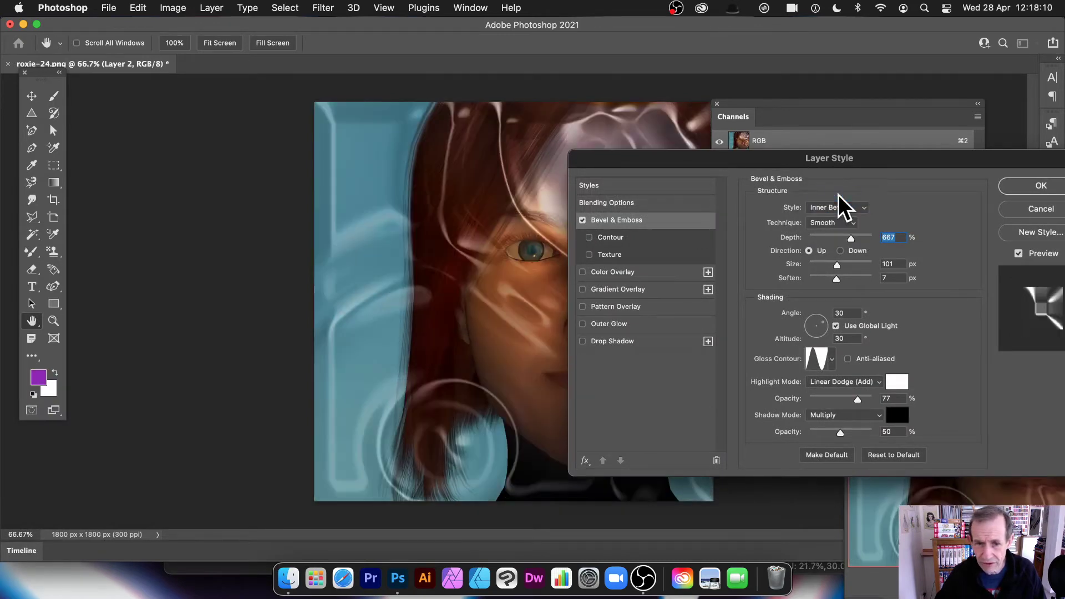
drag(681, 157, 777, 178)
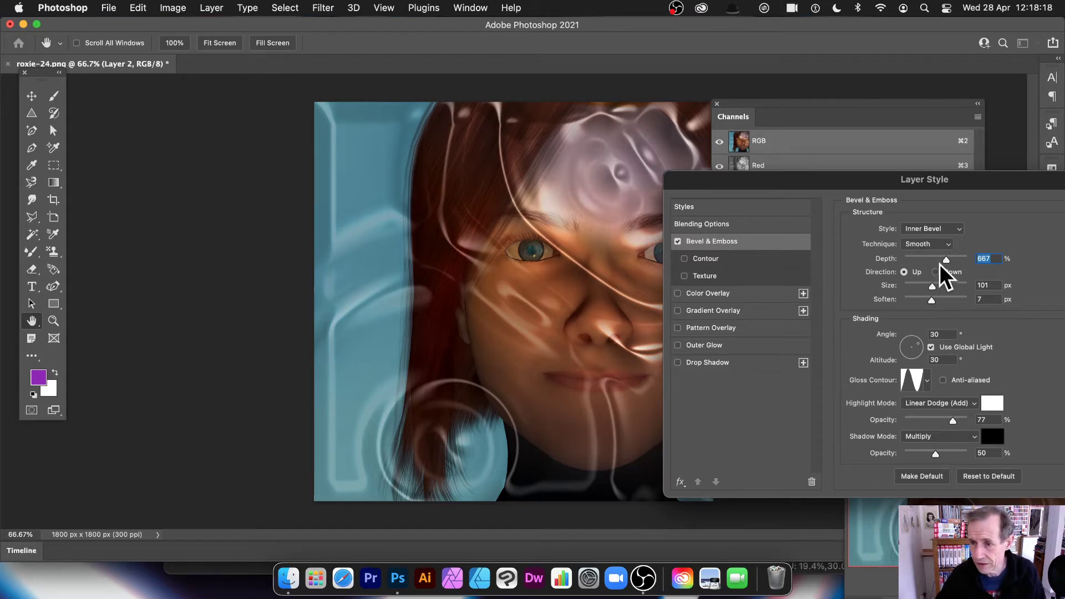
mouse_move(947, 260)
mouse_down()
mouse_move(959, 260)
mouse_move(935, 260)
mouse_move(972, 259)
mouse_move(947, 259)
mouse_up()
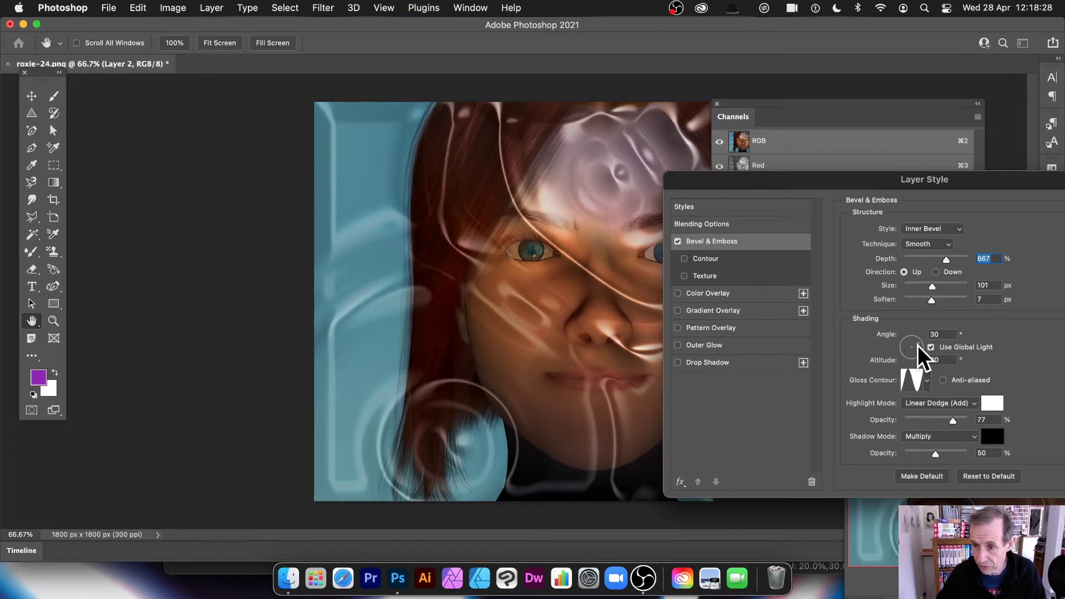
drag(919, 348, 909, 352)
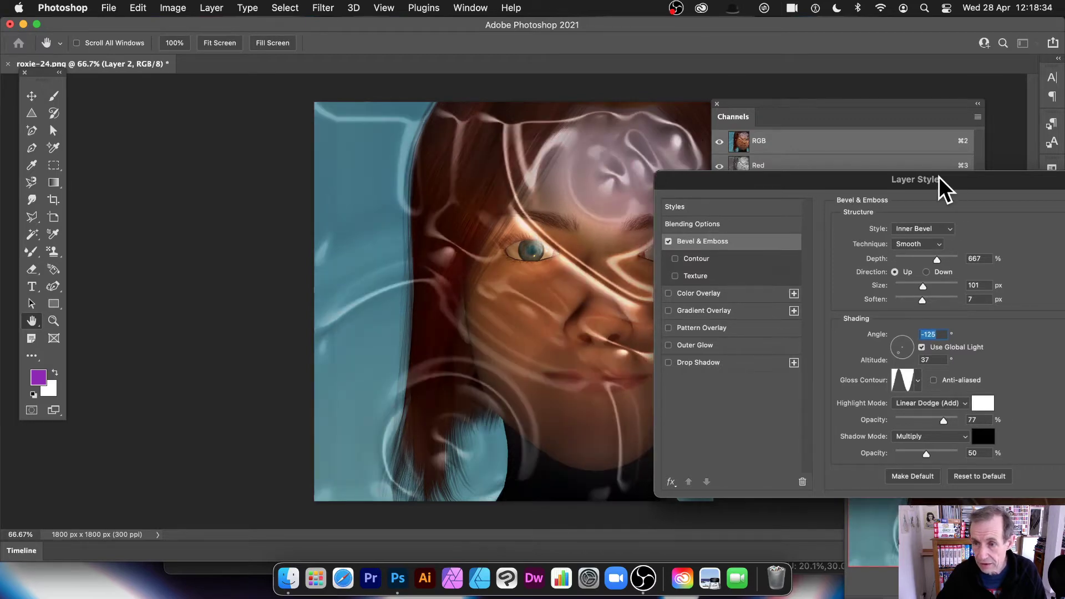
Keep Linear Dodge (Add) highlights, choose a ringed Gloss Contour, and apply the bevel style
drag(940, 183, 816, 161)
click(817, 382)
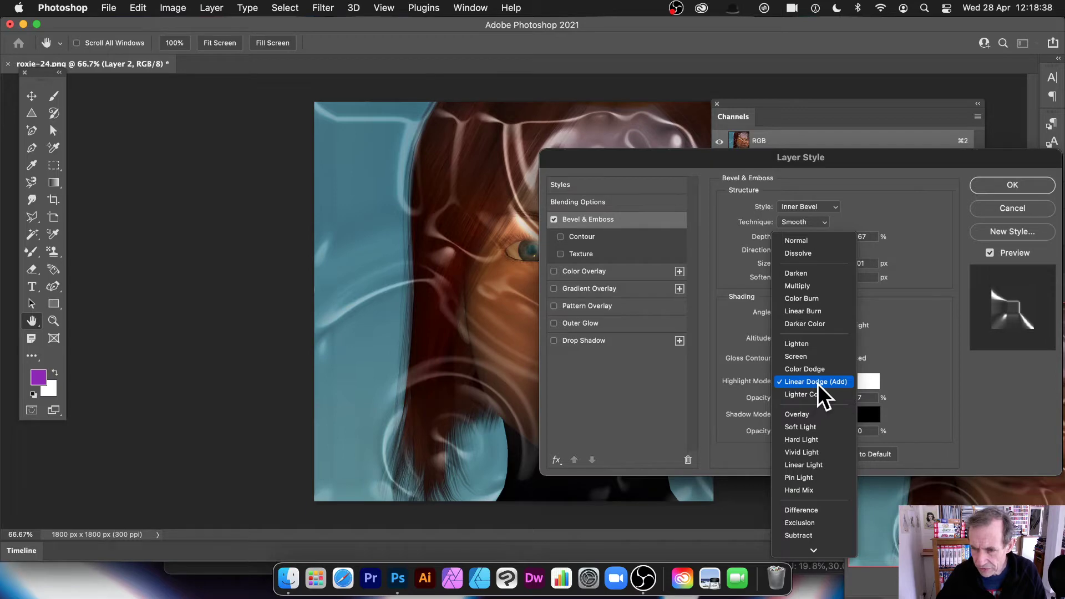
click(818, 382)
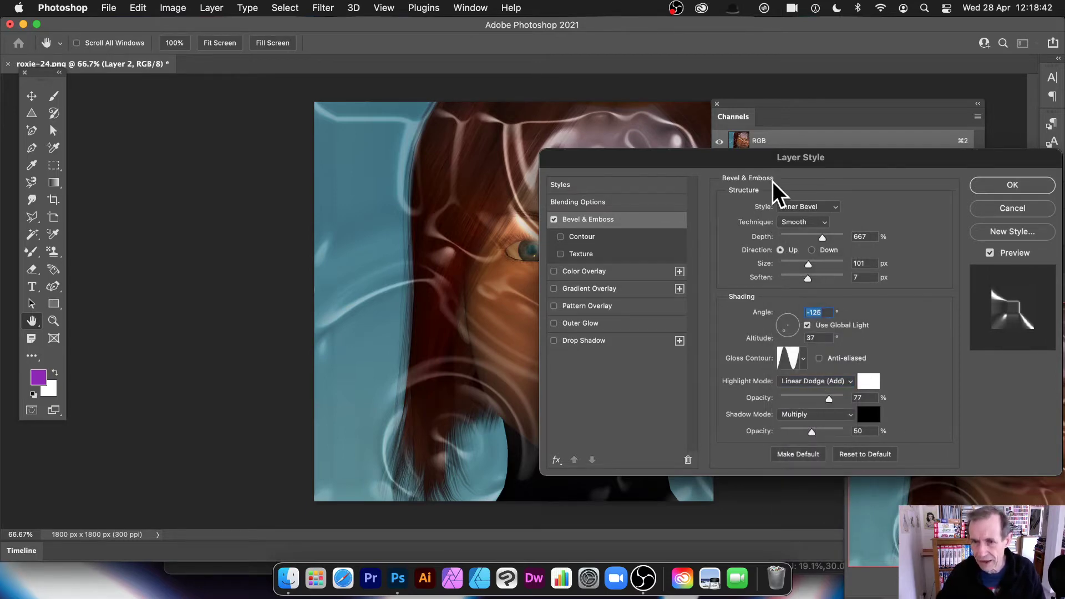
drag(750, 156, 868, 150)
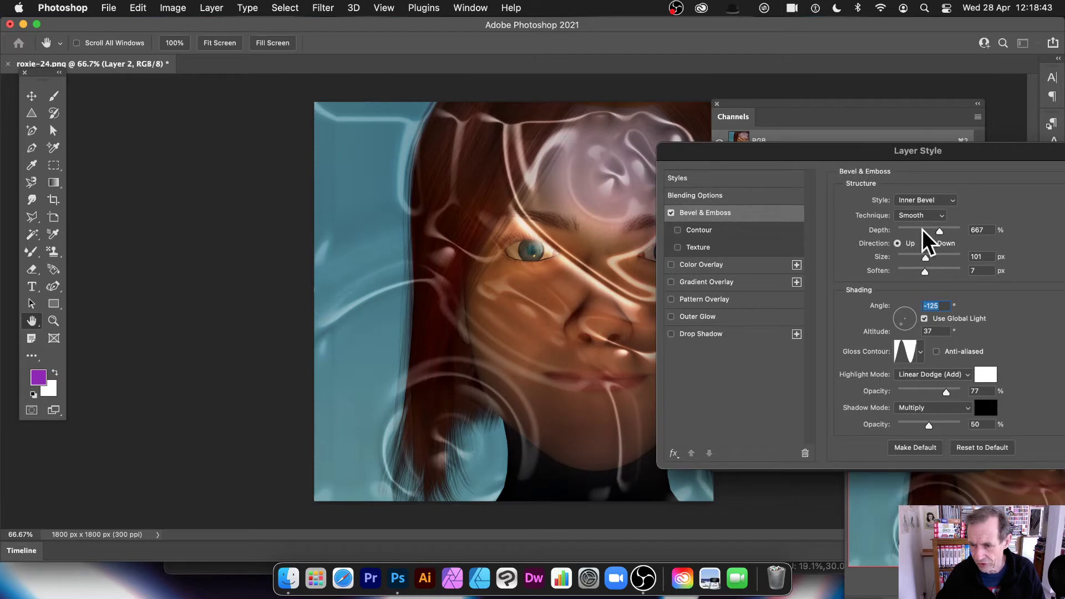
click(921, 351)
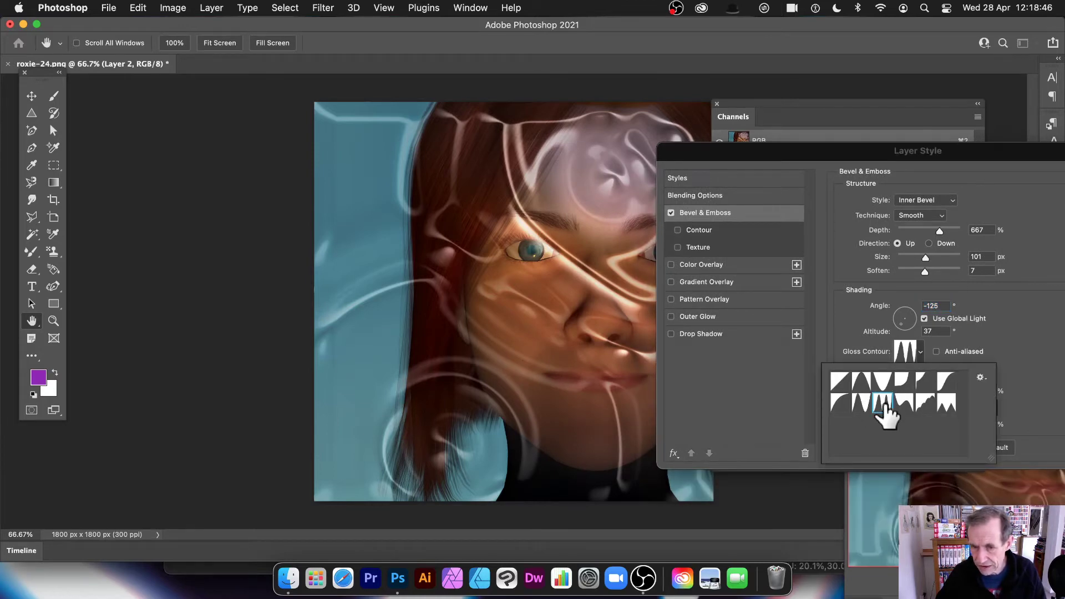
click(902, 403)
click(884, 403)
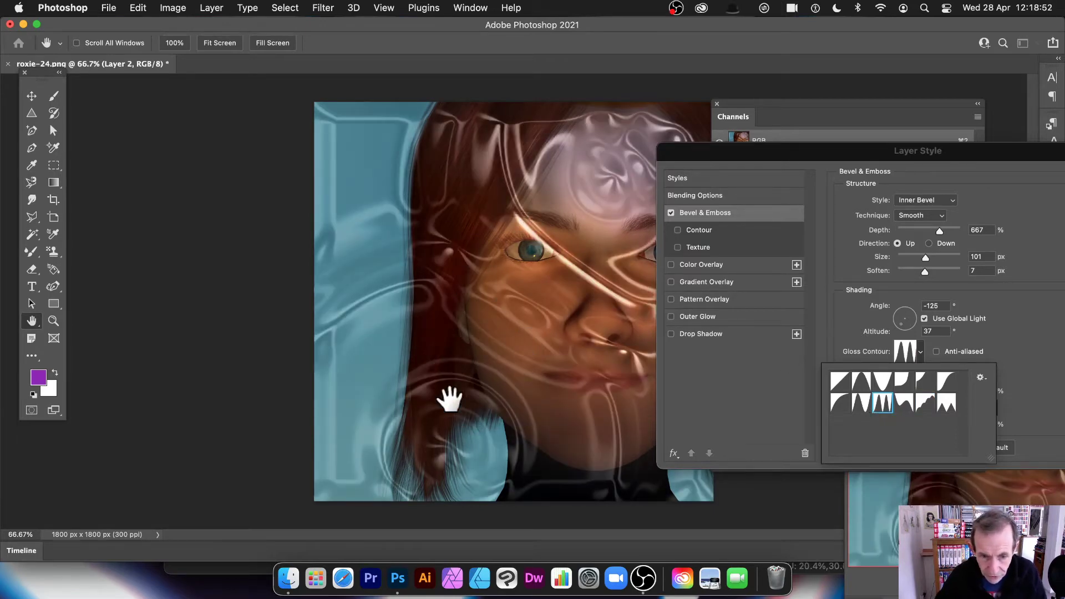
drag(854, 156, 512, 136)
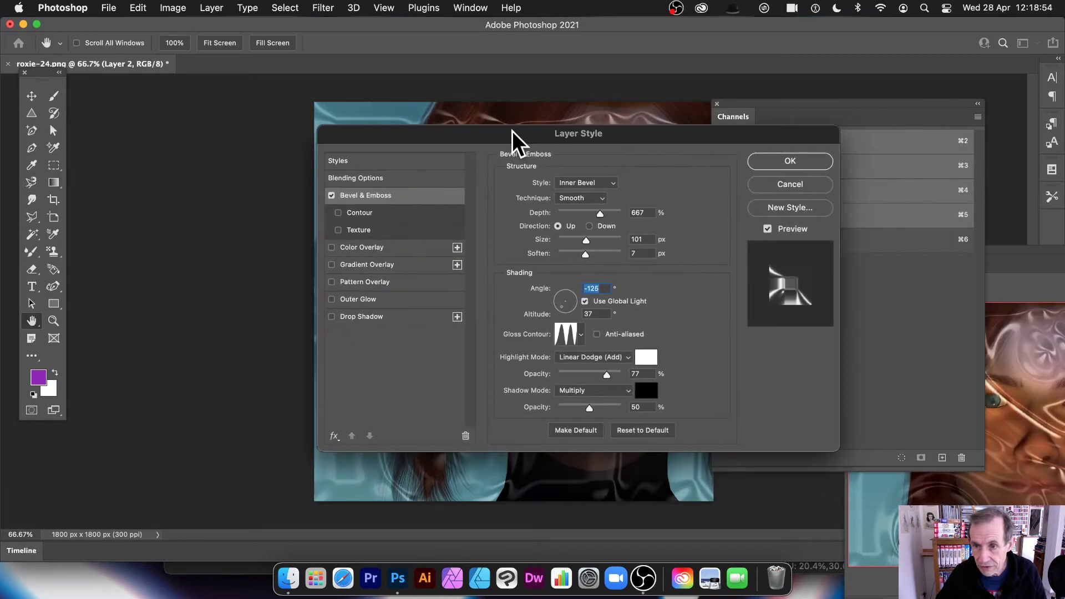
click(775, 162)
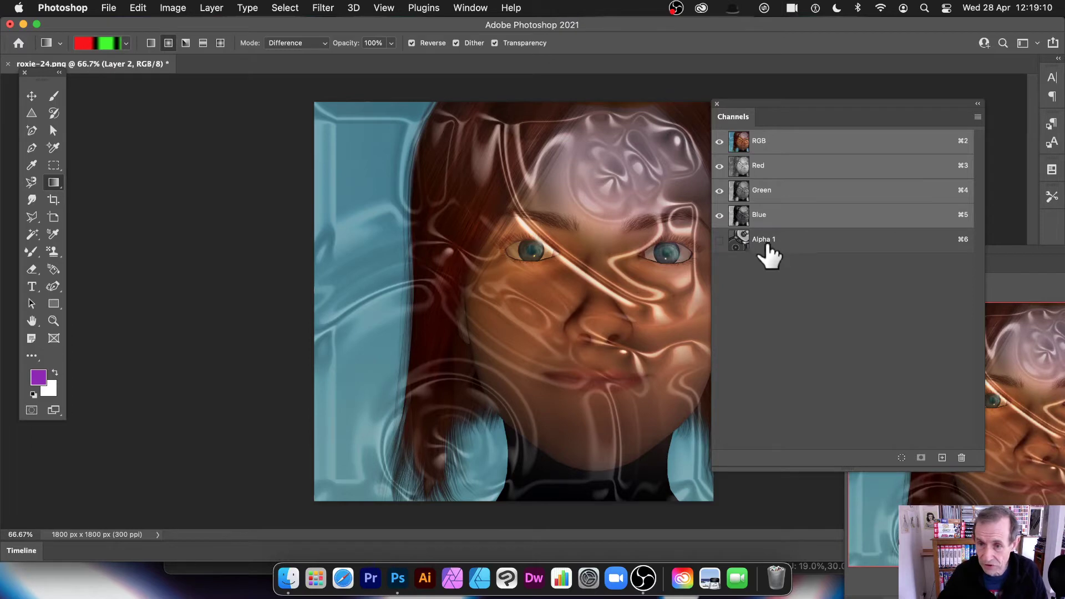
Flatten the image into one layer, then display the Alpha 1 channel by itself
click(206, 8)
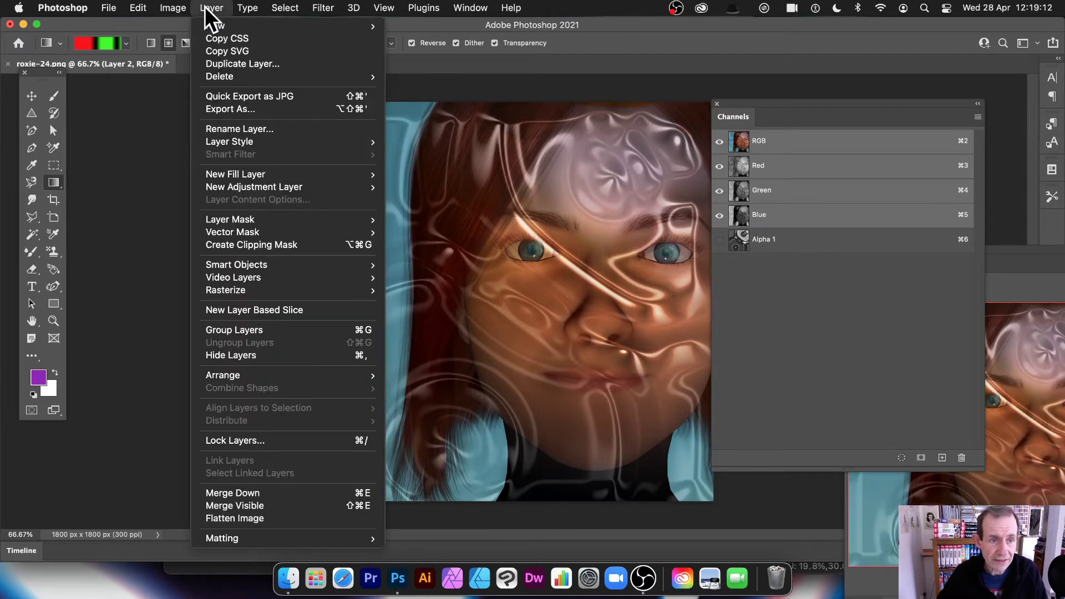
click(252, 519)
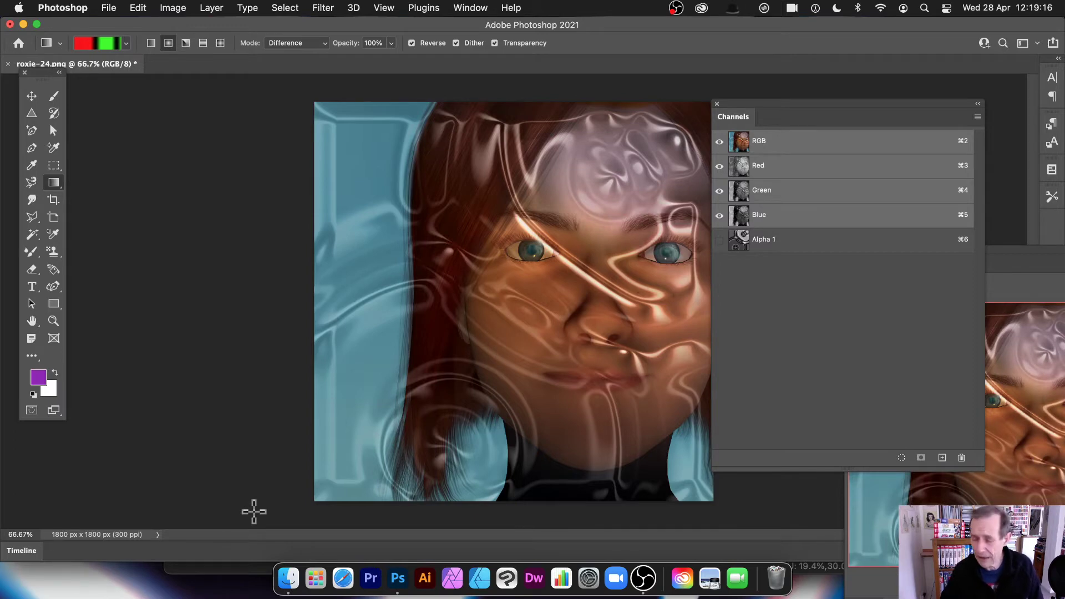
click(223, 7)
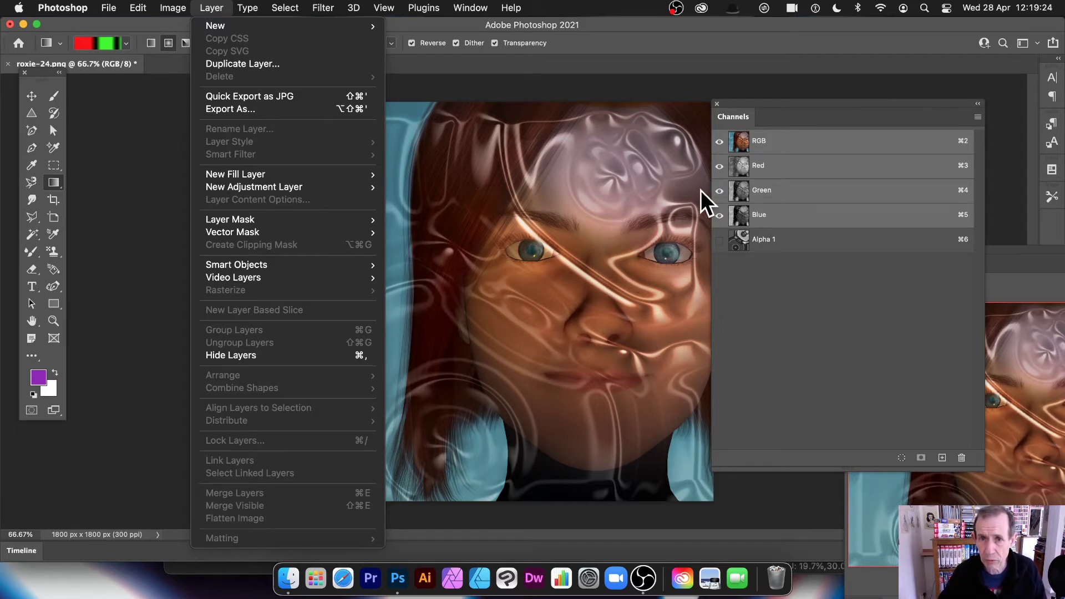
click(629, 59)
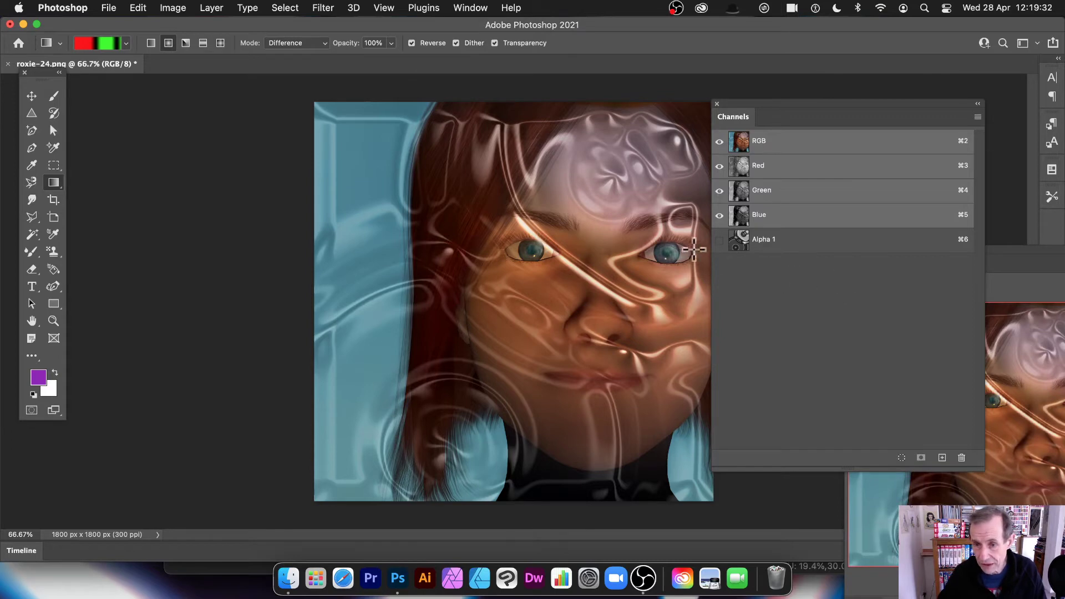
click(744, 244)
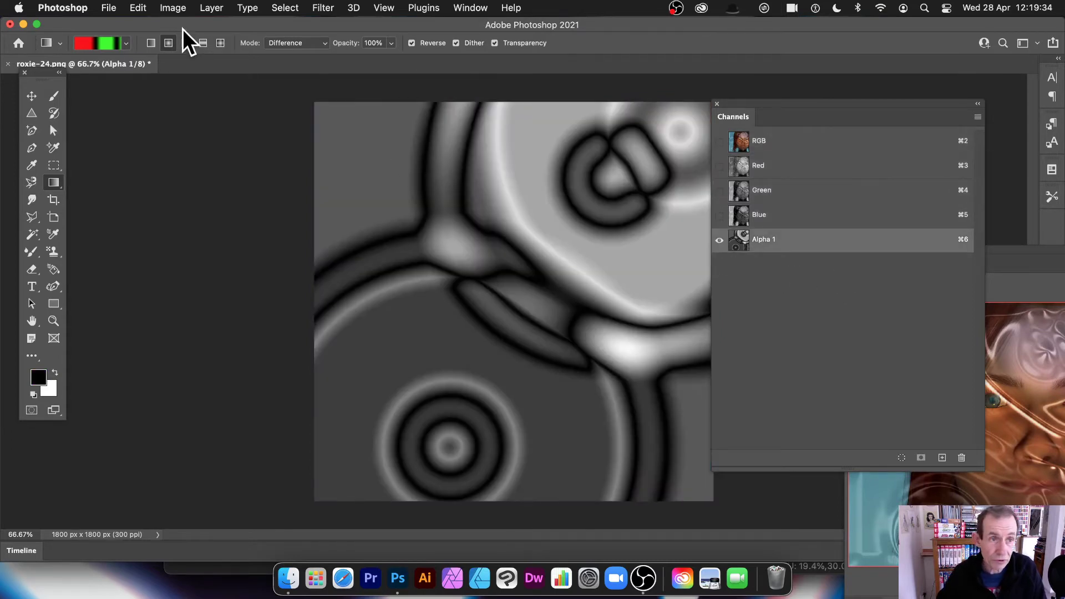
Fill the Alpha 1 channel with white
click(138, 8)
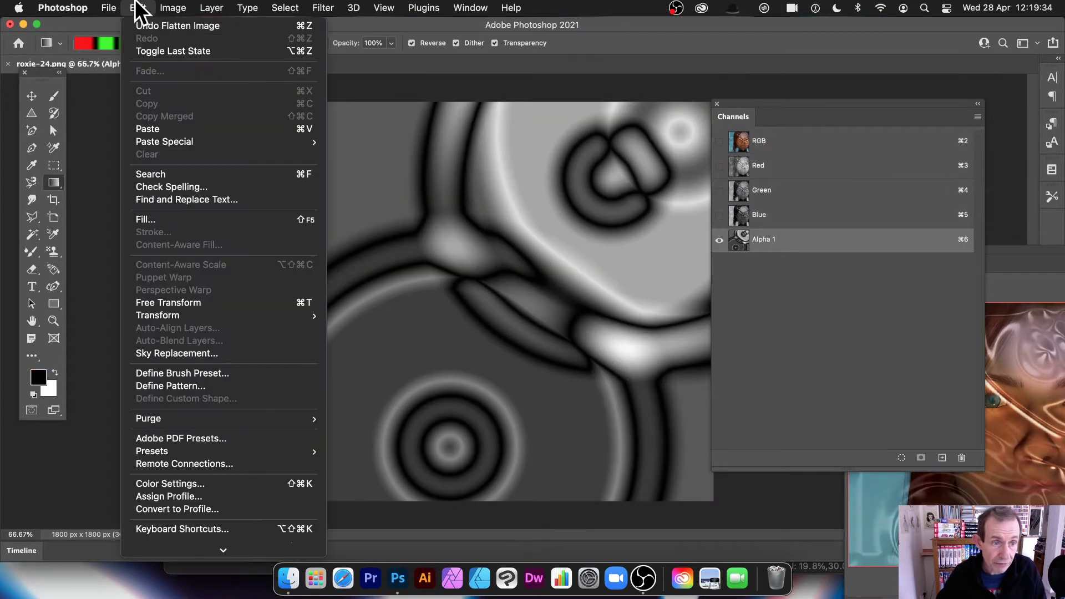
click(141, 220)
click(444, 219)
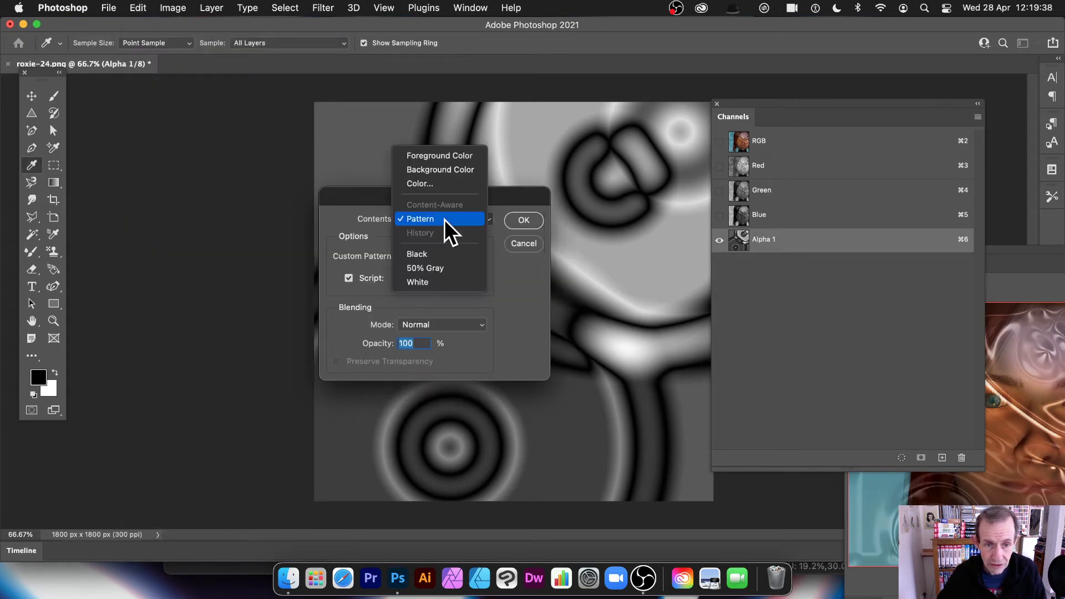
click(429, 282)
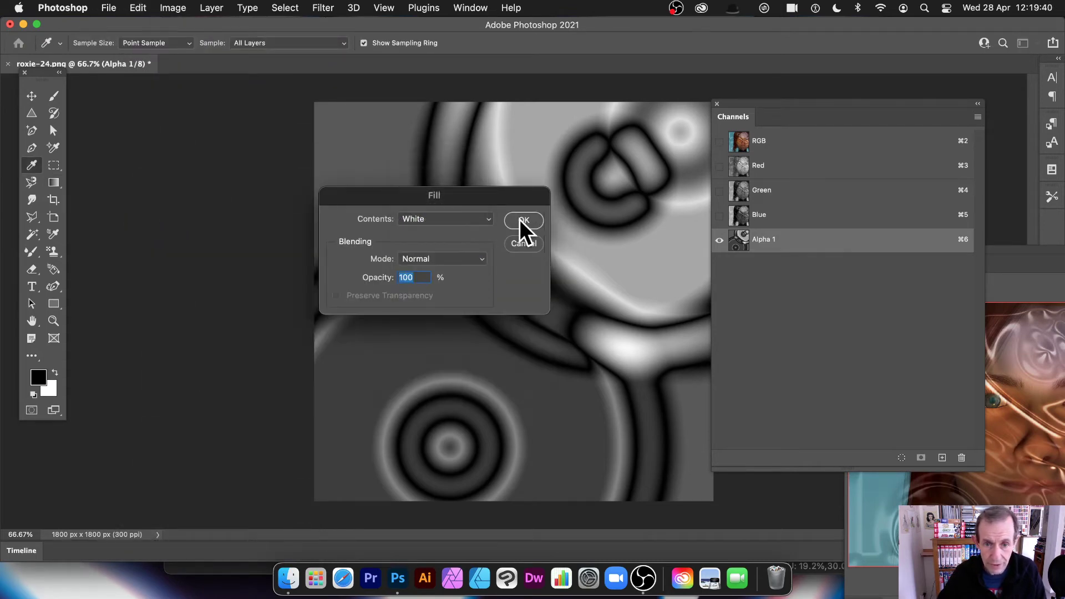
click(524, 221)
Draw overlapping radial Difference gradient rings on Alpha 1, undoing one, then view the RGB composite
key(g)
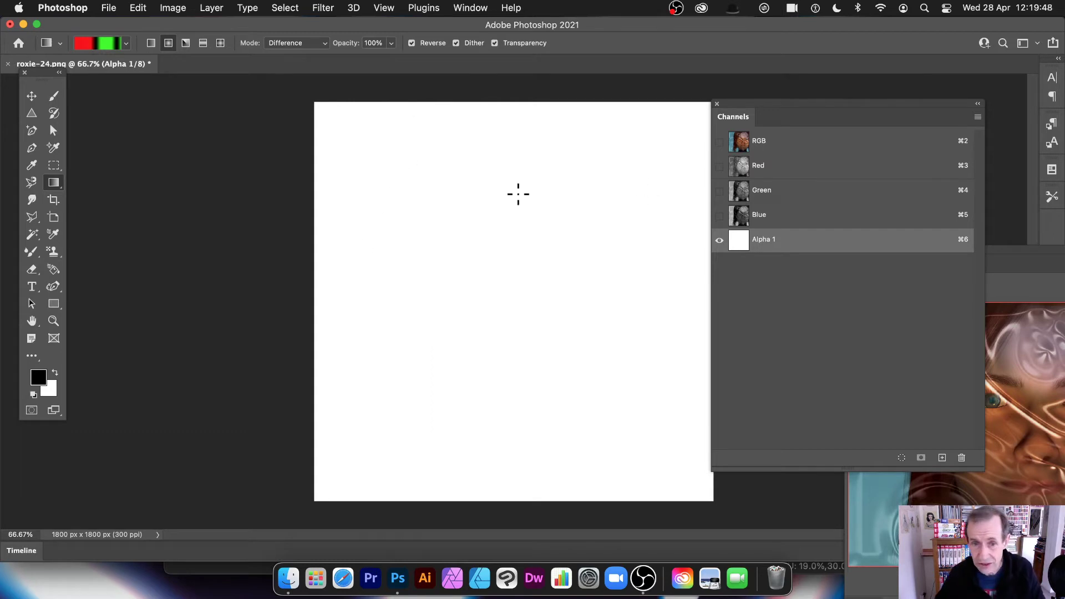
drag(391, 128, 678, 281)
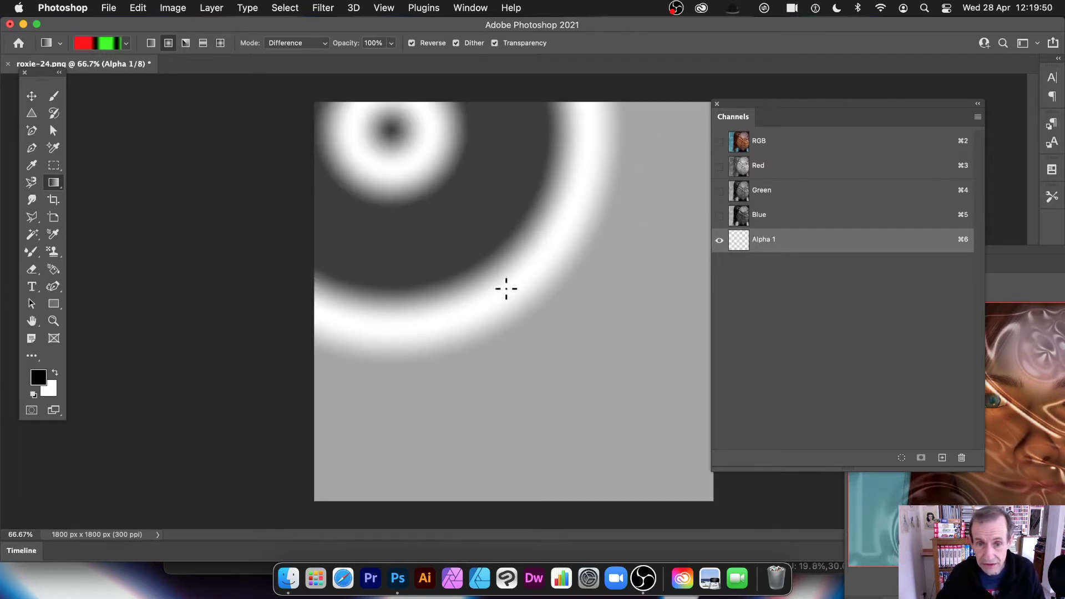
drag(541, 434, 635, 105)
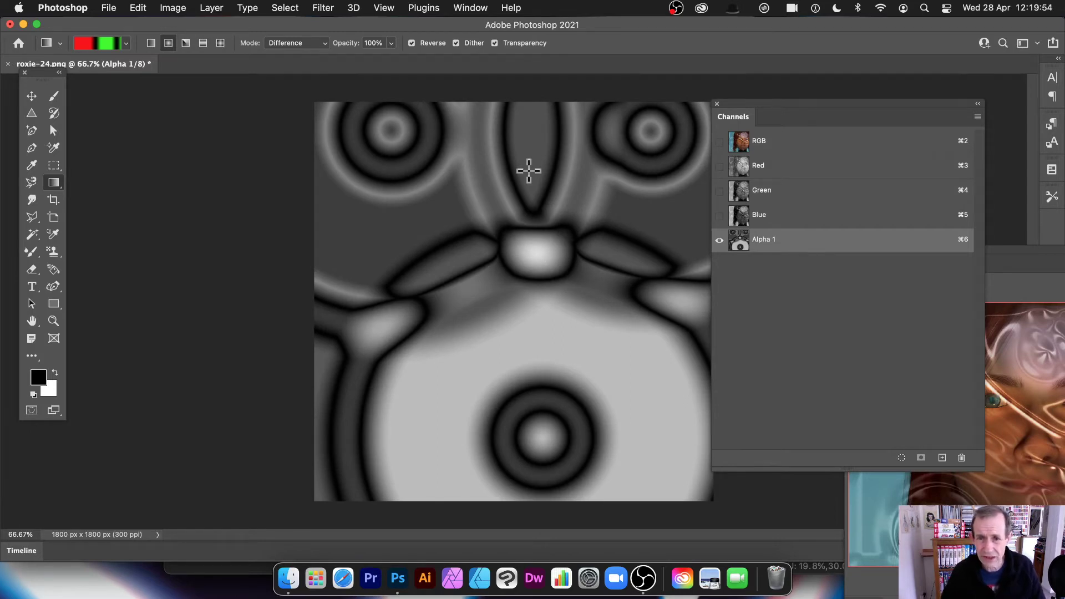
key(super+z)
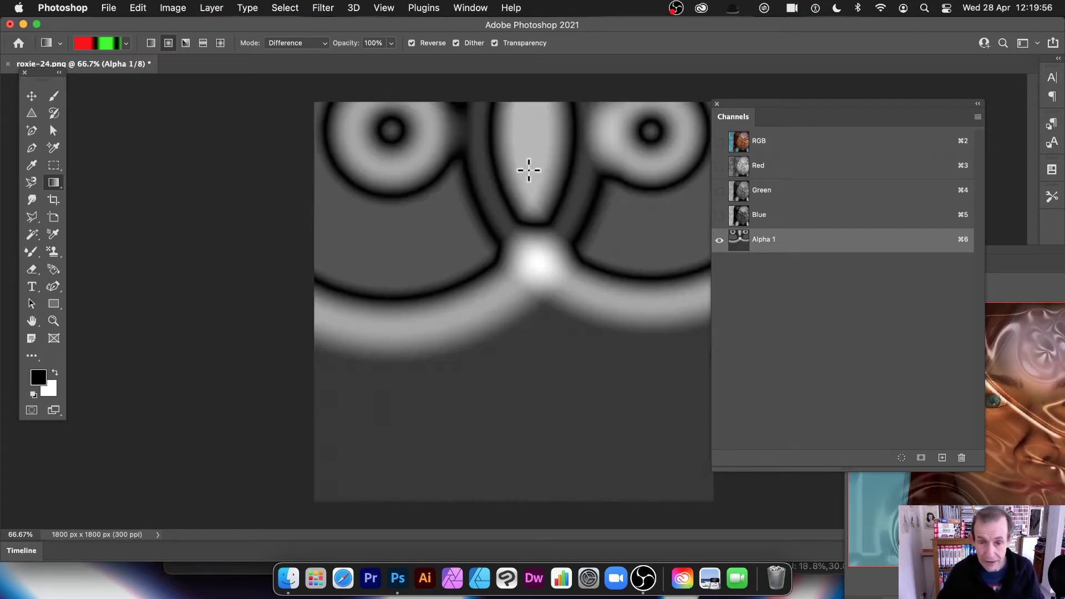
drag(294, 395, 649, 200)
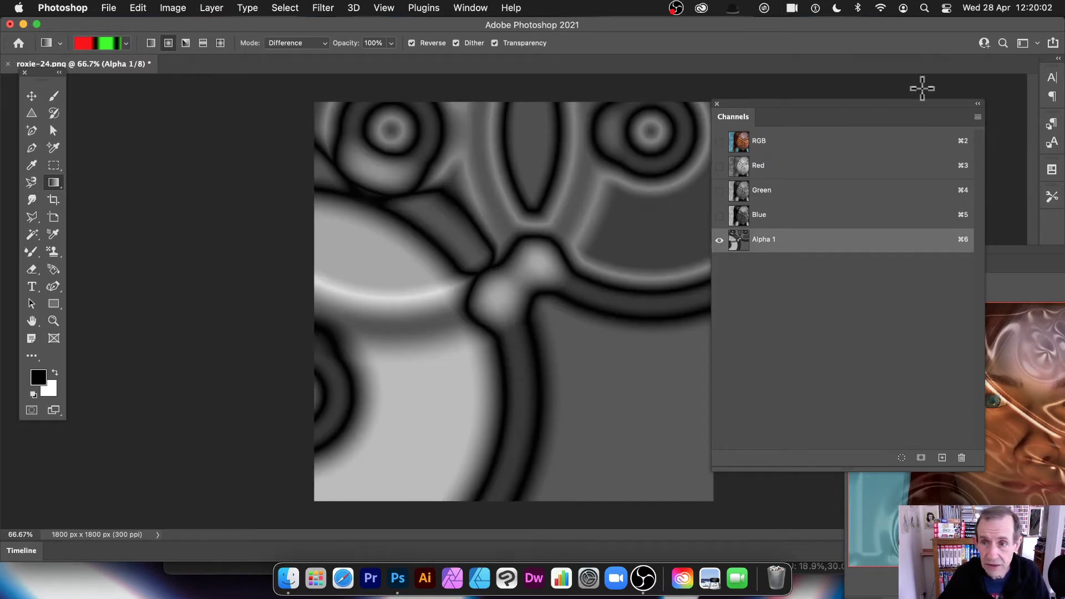
click(760, 148)
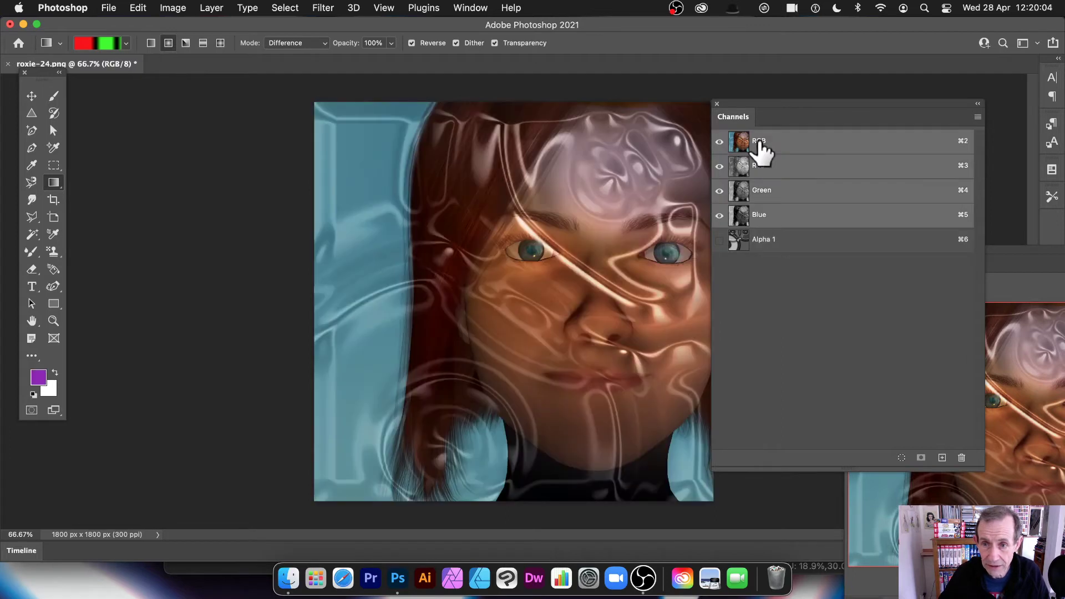
Load the Alpha 1 channel as a selection
click(279, 11)
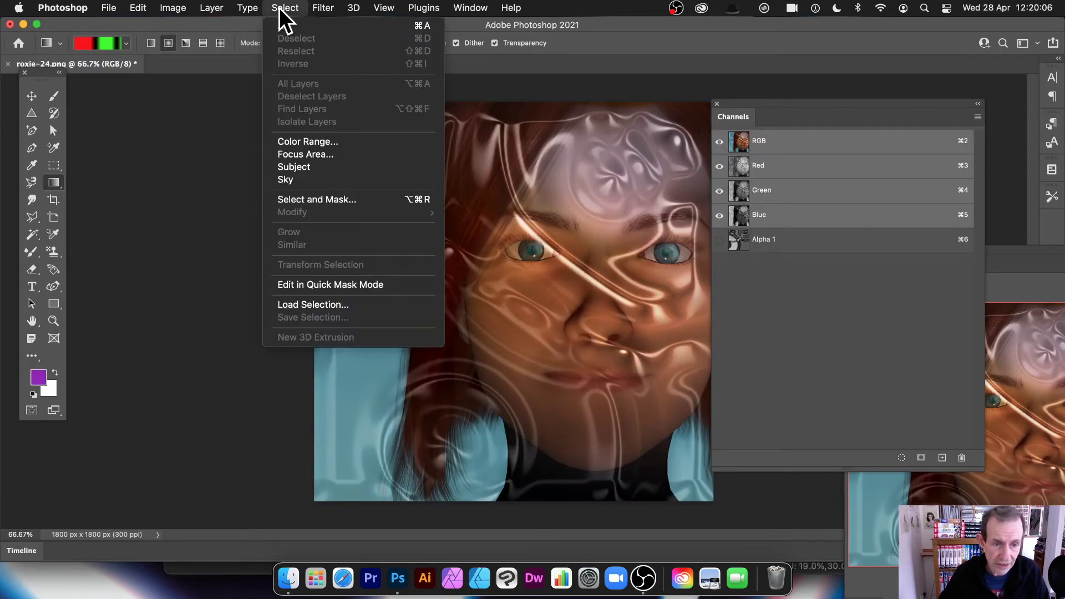
click(304, 302)
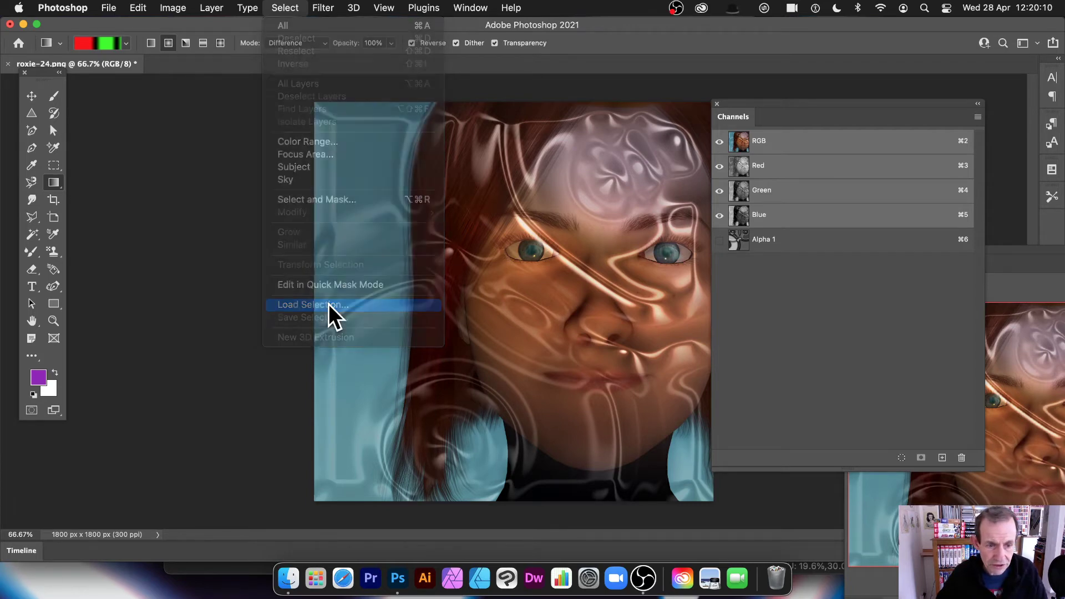
drag(554, 183, 651, 175)
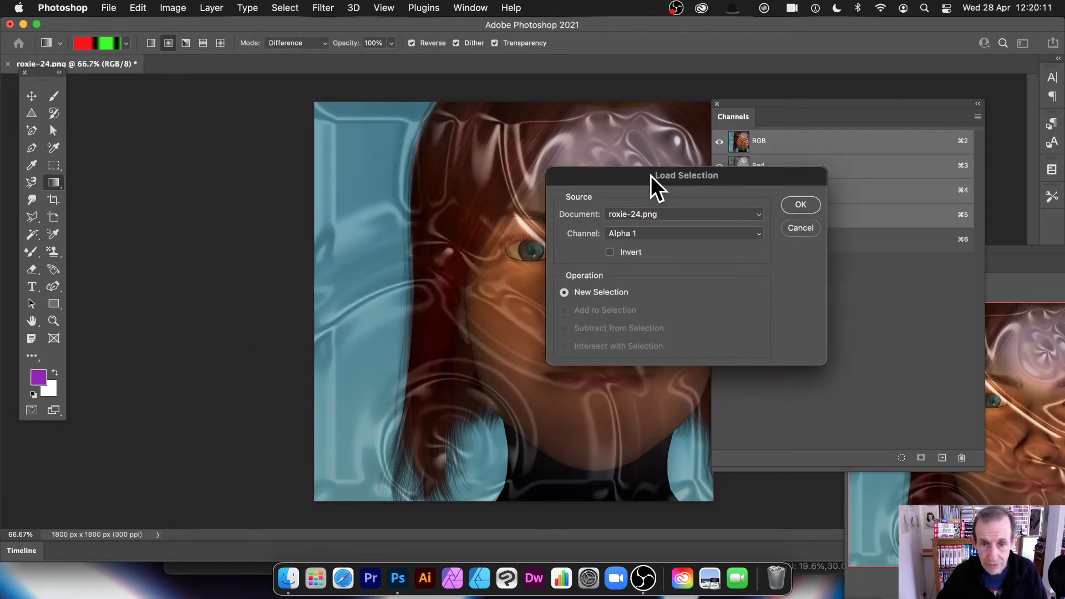
click(650, 234)
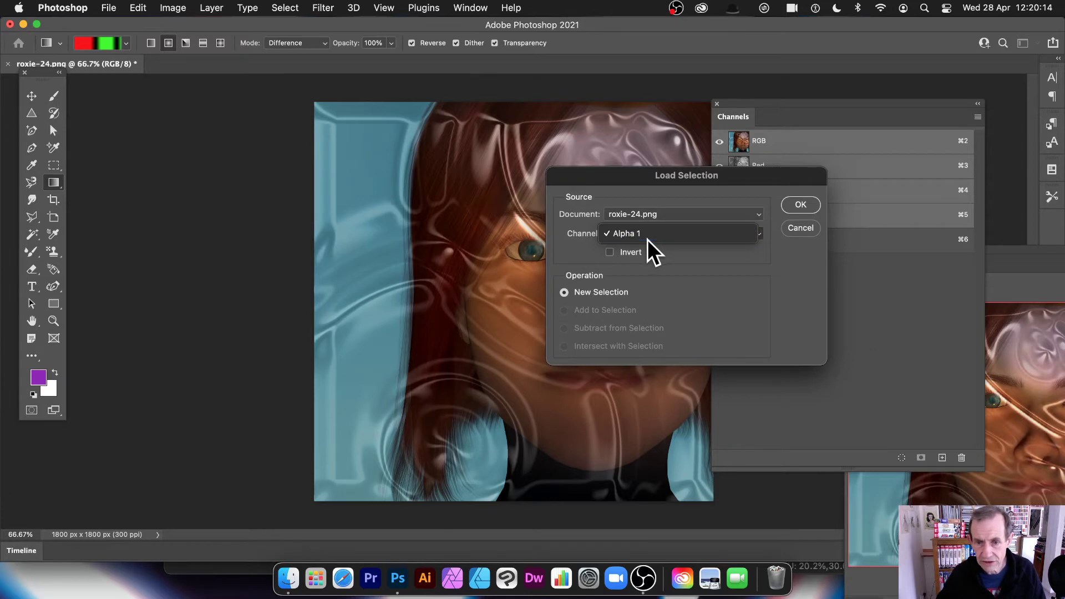
click(648, 238)
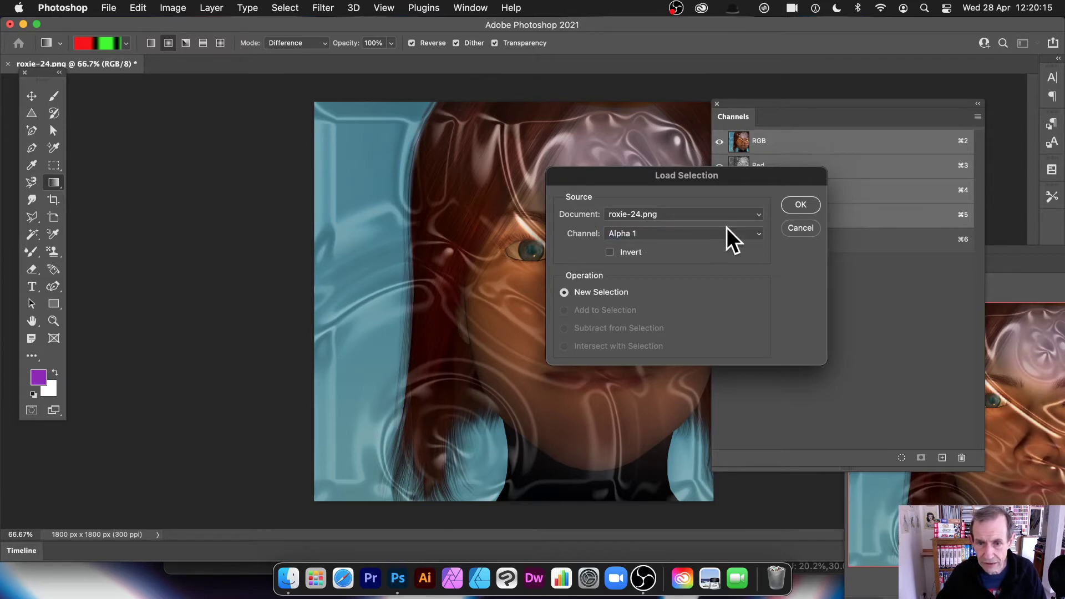
click(802, 205)
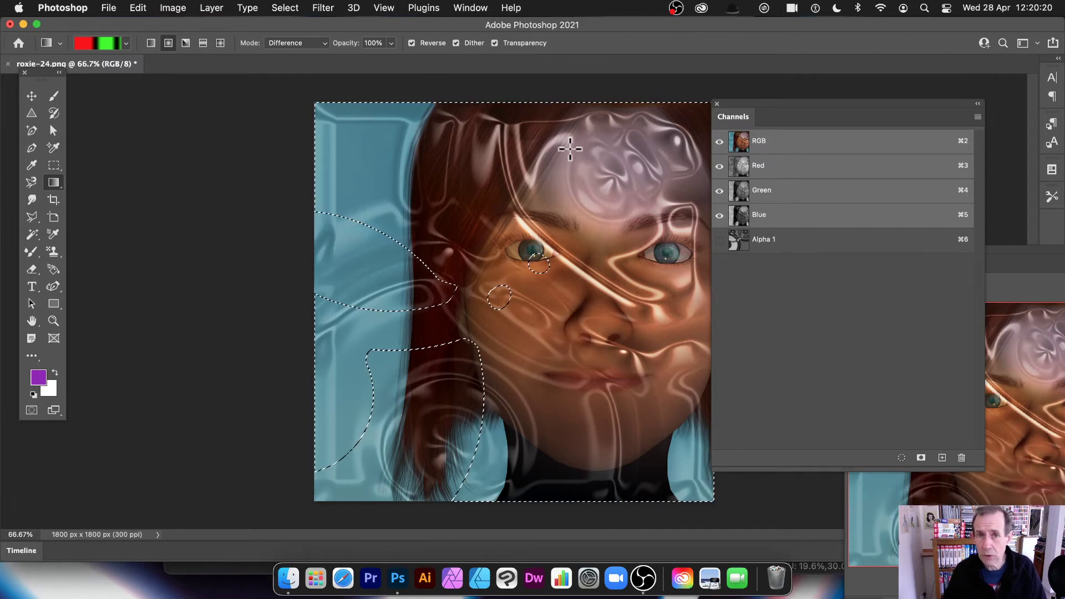
Invert the selection, copy it and paste it as new Layer 1
click(299, 5)
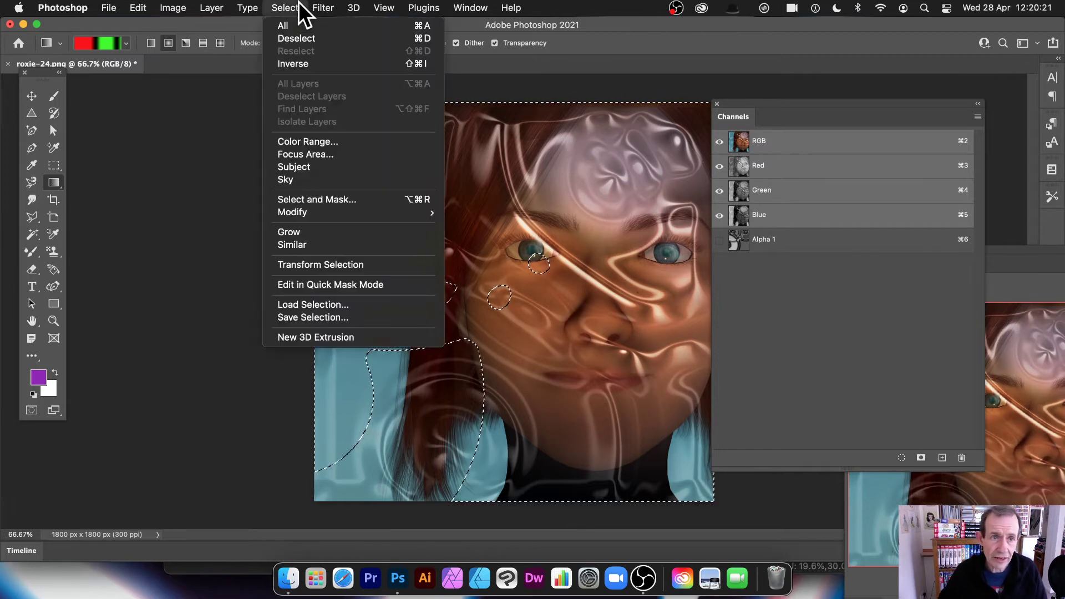
click(303, 63)
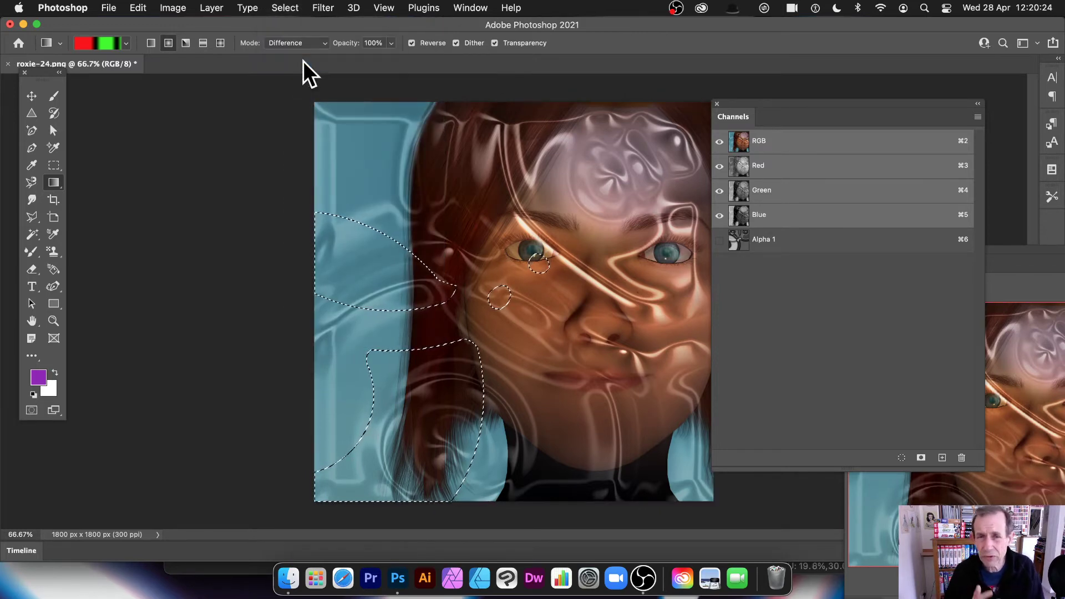
click(135, 7)
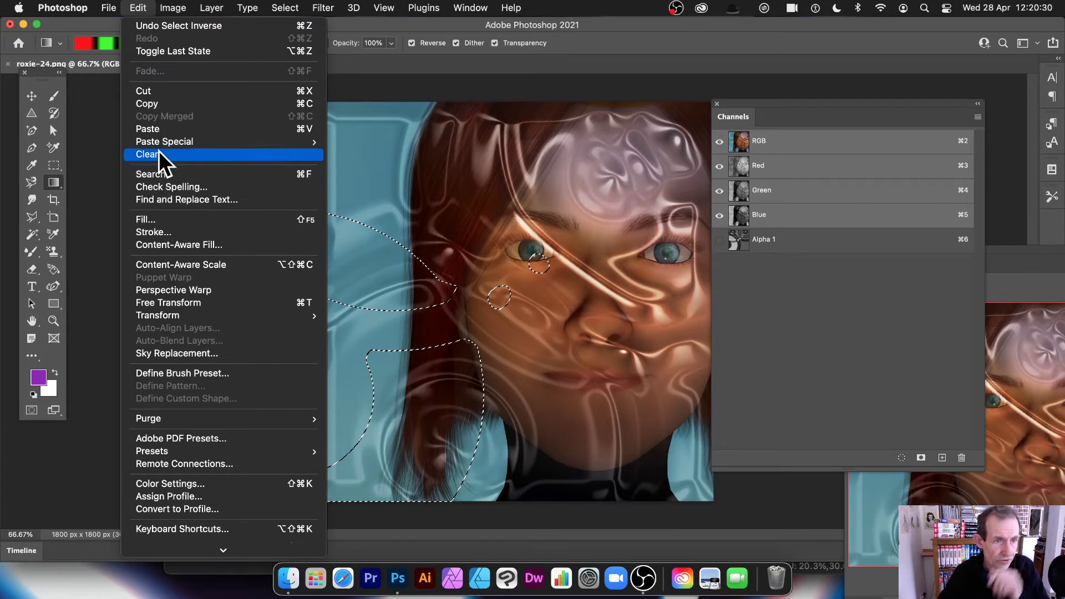
click(160, 104)
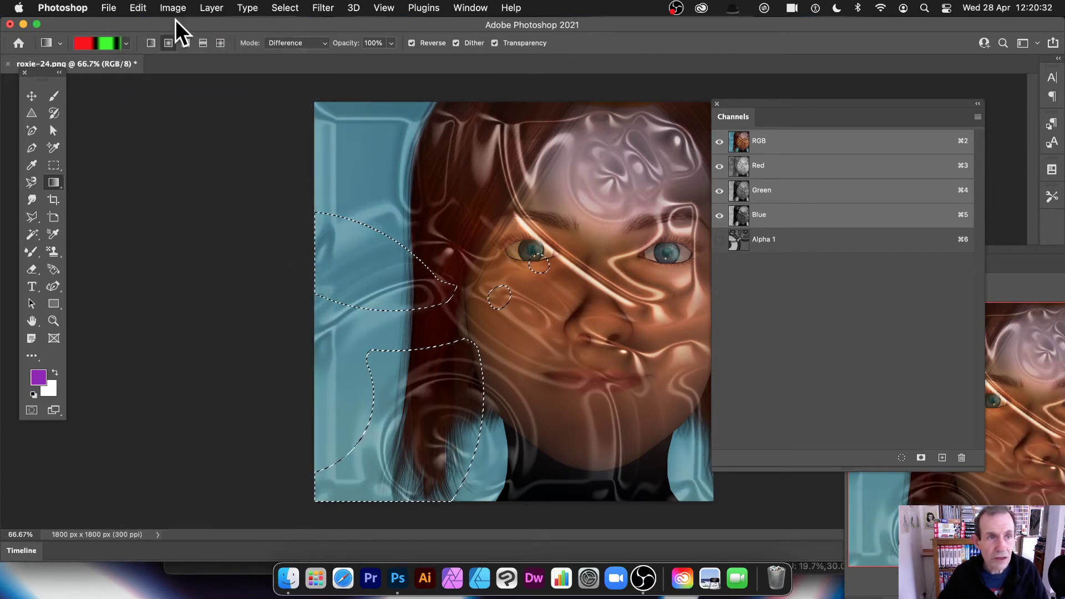
click(137, 8)
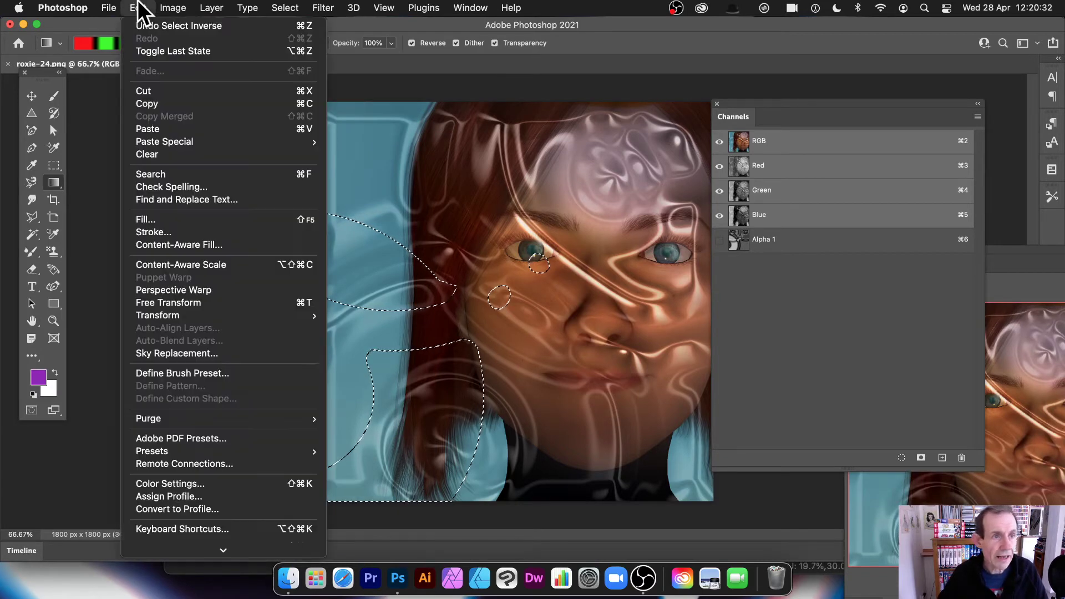
click(172, 128)
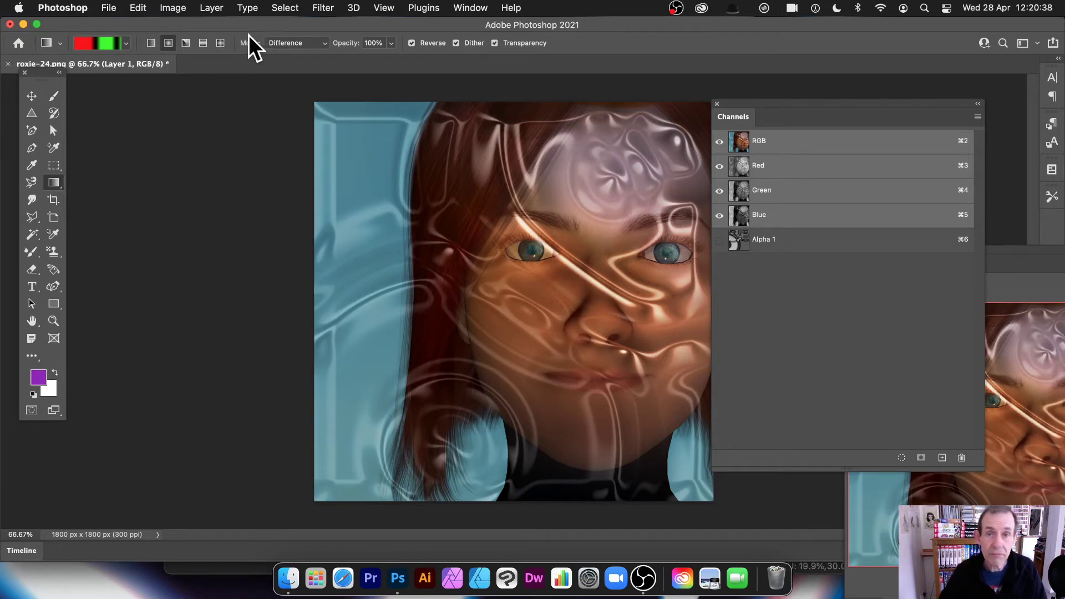
click(209, 7)
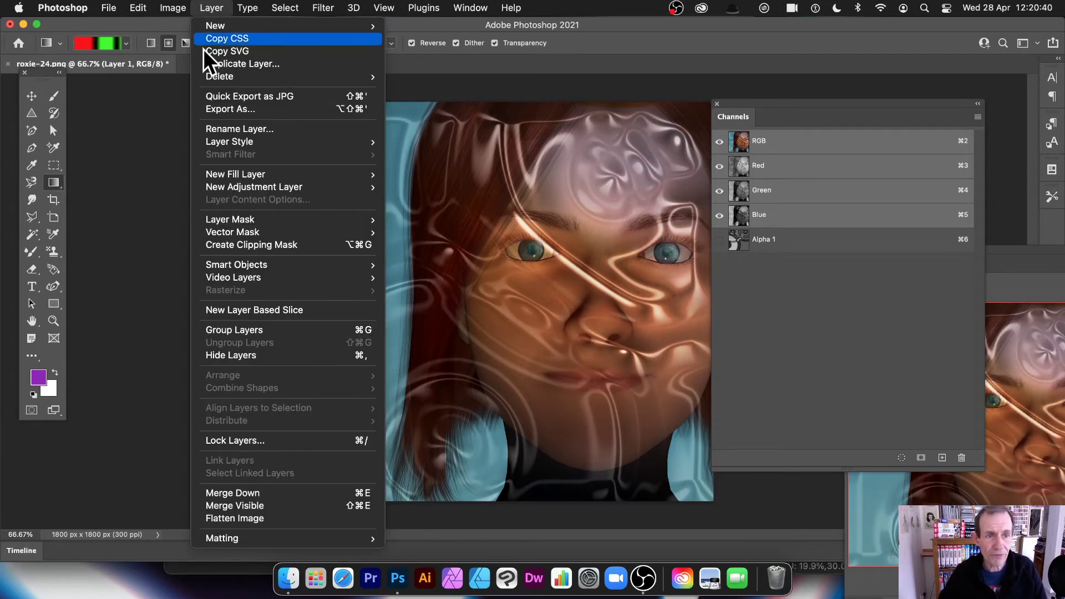
Add a Bevel & Emboss layer style to Layer 1
mouse_move(222, 142)
click(451, 162)
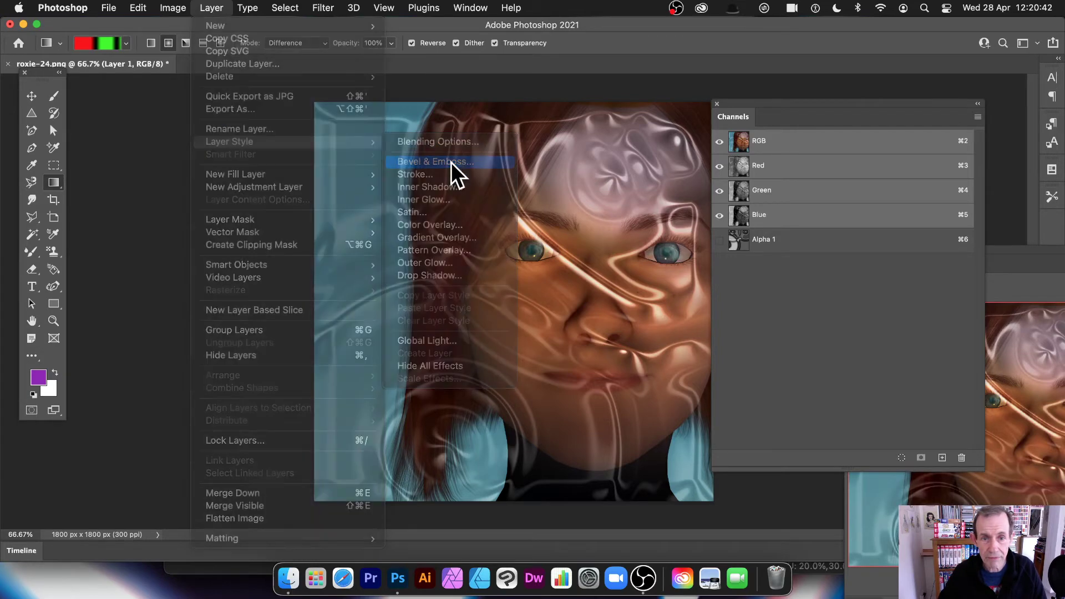
drag(475, 132, 853, 179)
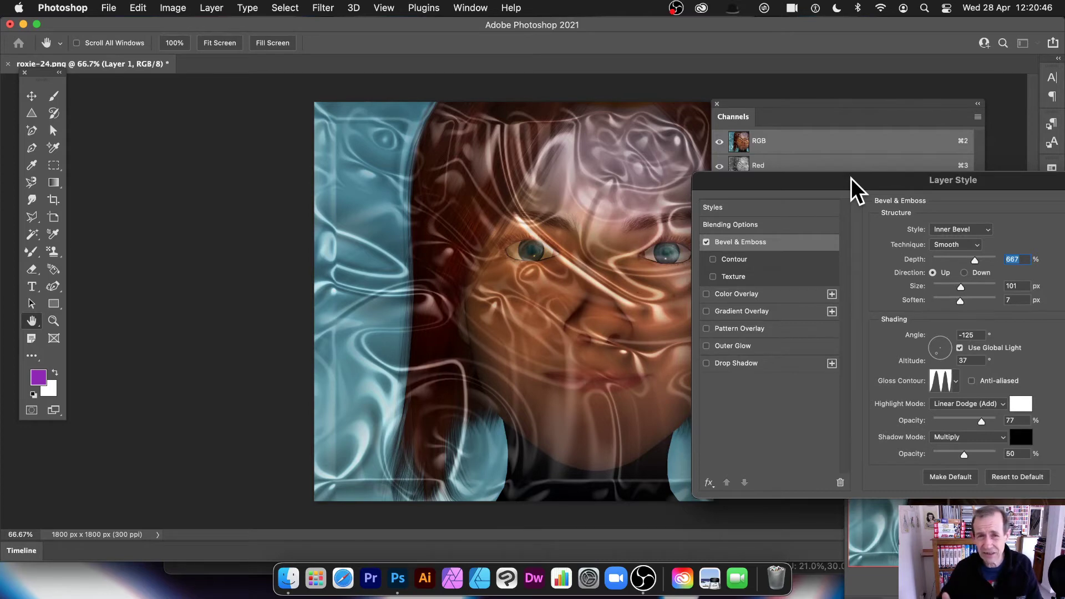
drag(870, 182, 756, 207)
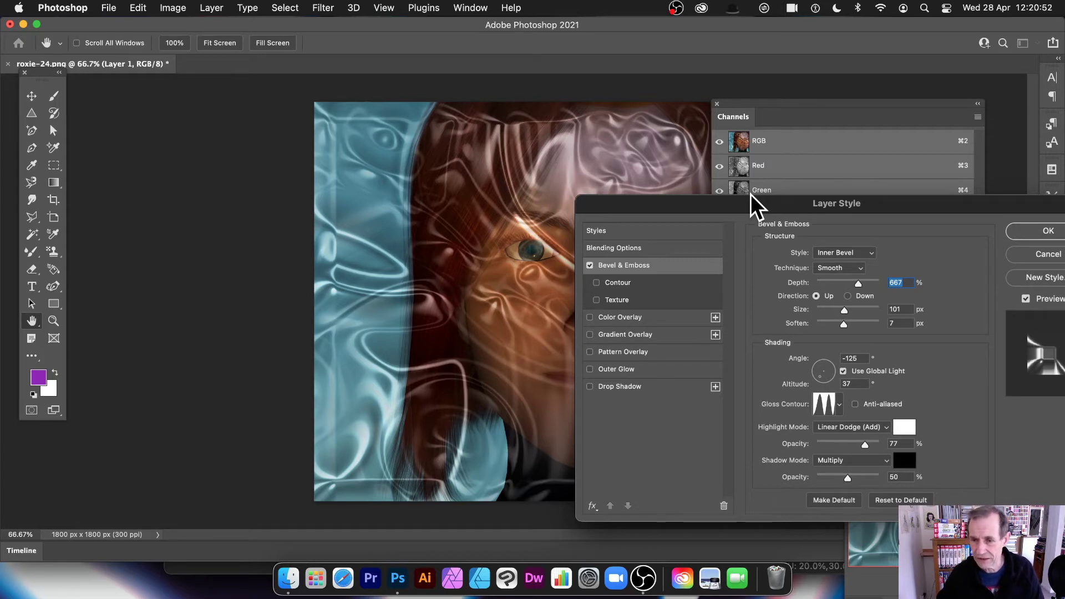
drag(783, 201, 903, 207)
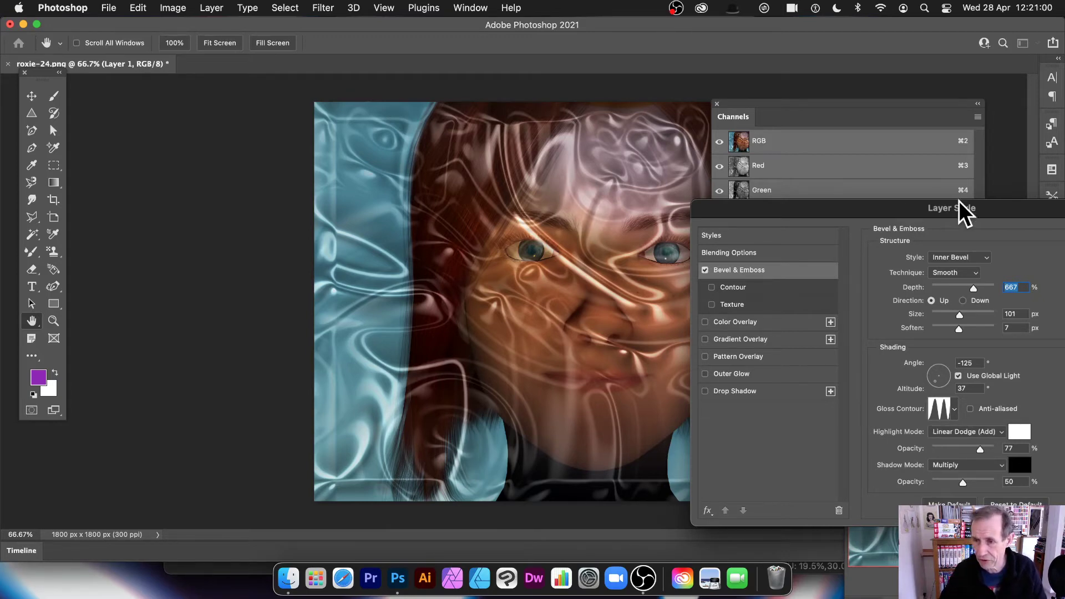
drag(964, 211, 792, 183)
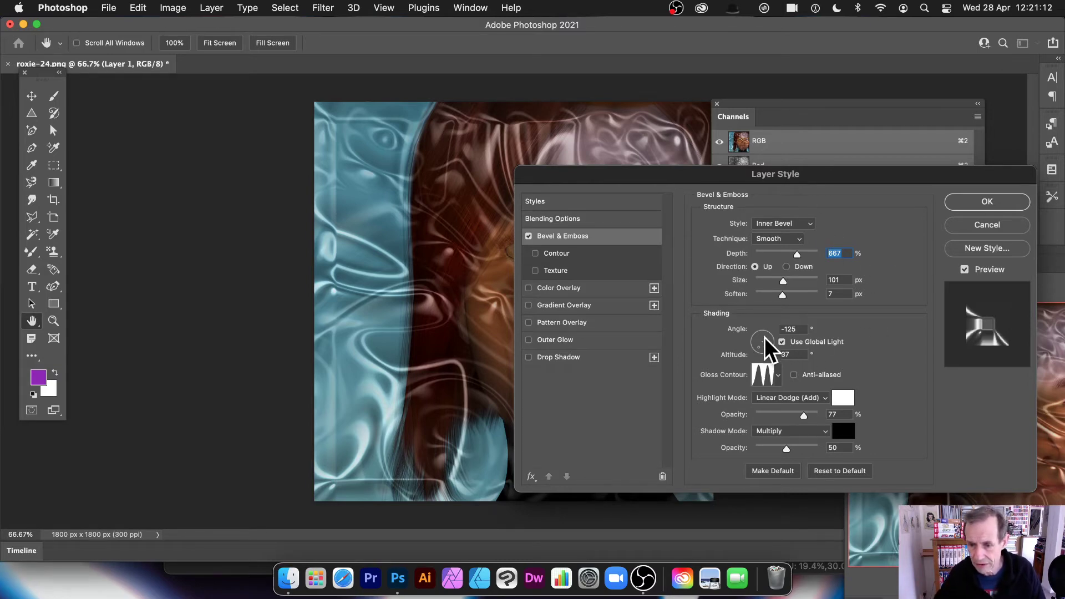
Set the bevel angle to -167°, altitude 53° and size 136 px, keeping Linear Dodge (Add) highlights
mouse_move(763, 336)
mouse_down()
mouse_move(760, 345)
mouse_move(756, 333)
mouse_up()
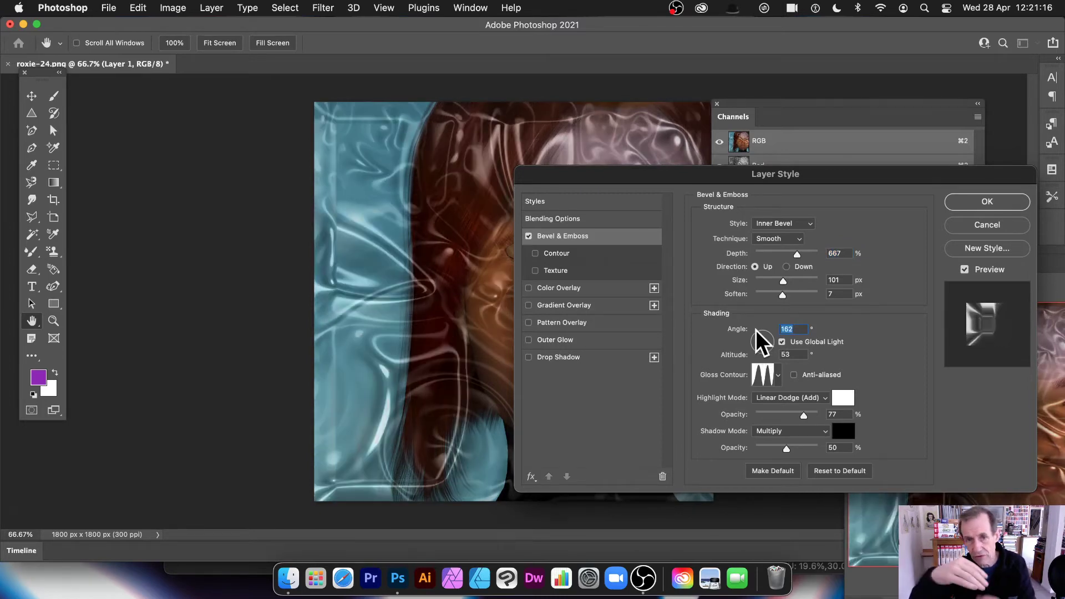
drag(757, 332, 758, 341)
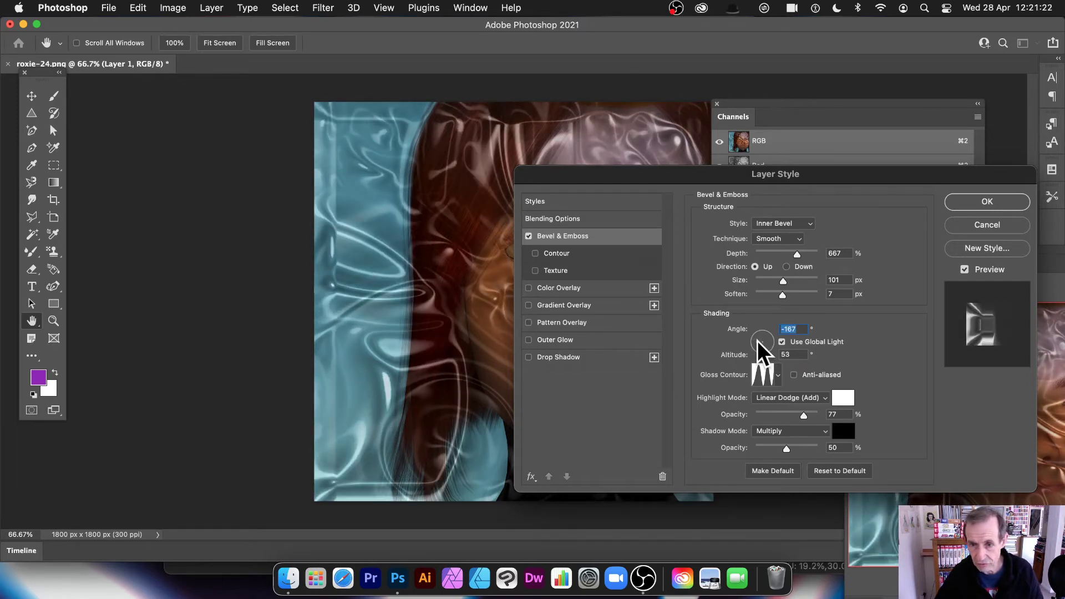
drag(783, 281, 797, 280)
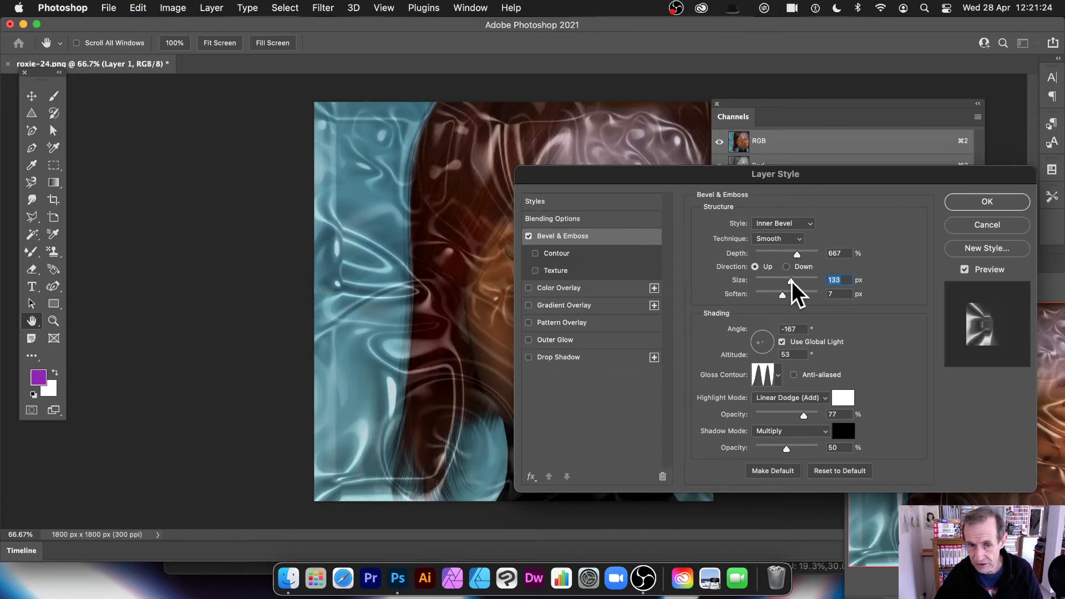
click(798, 398)
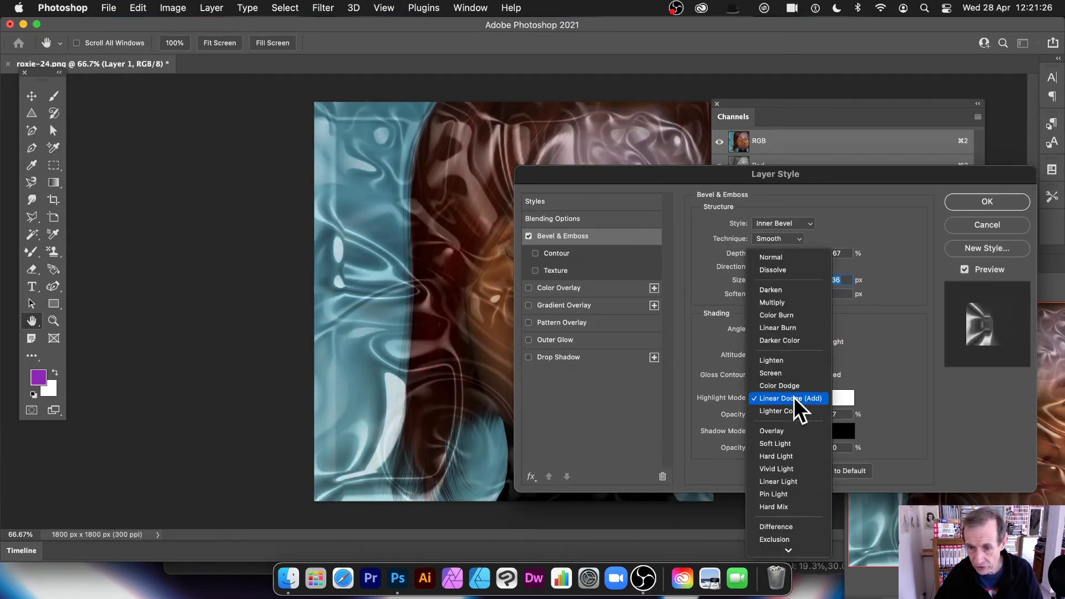
click(799, 400)
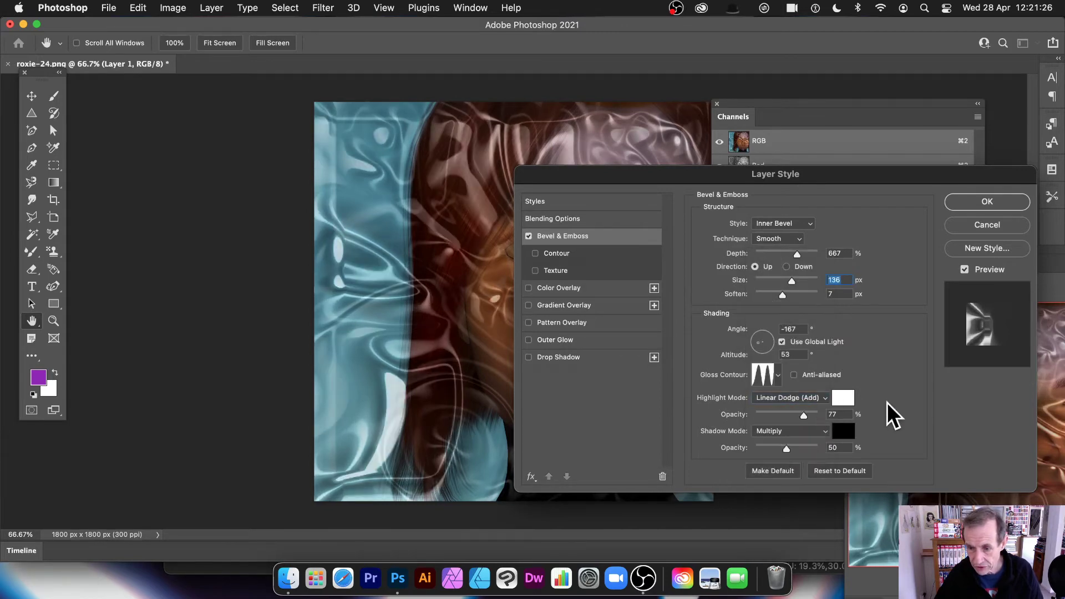
Choose a sharper gloss contour preset for the bevel
click(777, 375)
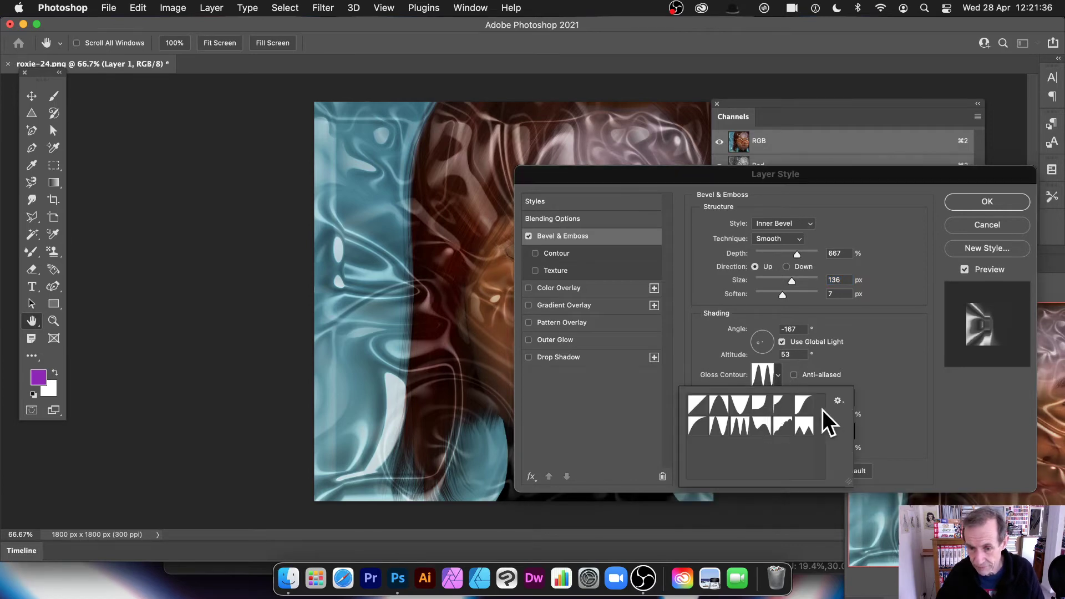
click(762, 427)
click(741, 426)
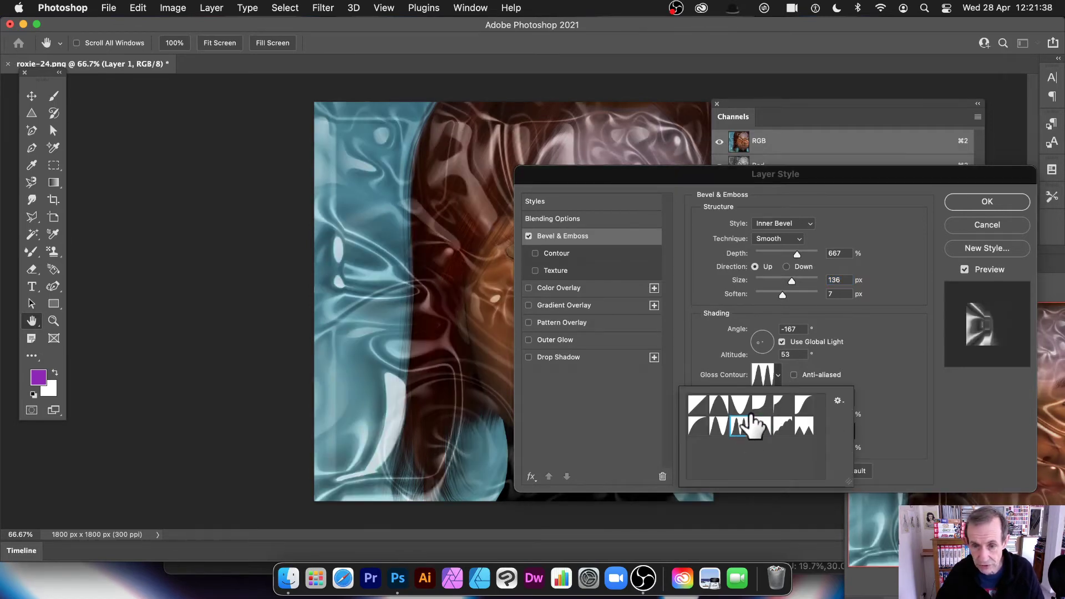
click(719, 429)
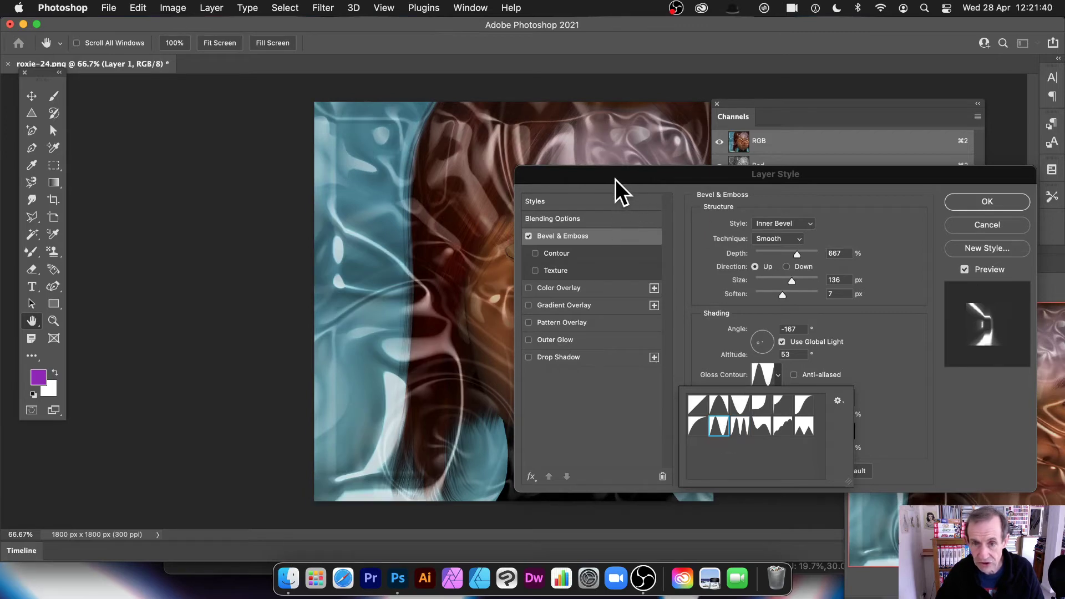
drag(615, 179, 731, 183)
Set Soften 4, Depth 813 and style Emboss, then apply the layer style
drag(895, 295, 883, 295)
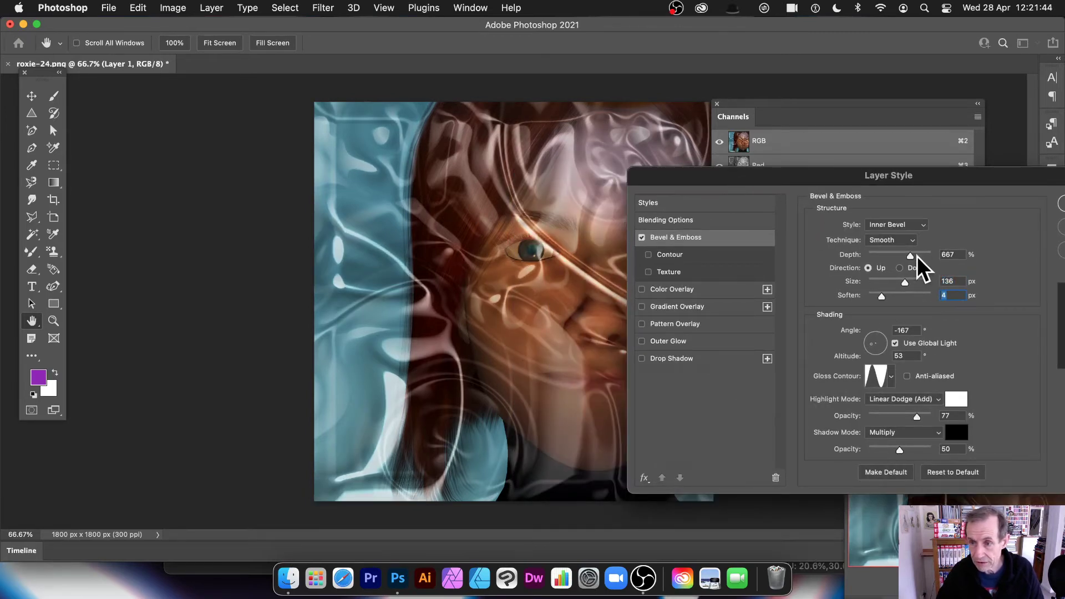
drag(918, 258, 921, 258)
drag(791, 182, 570, 181)
click(680, 222)
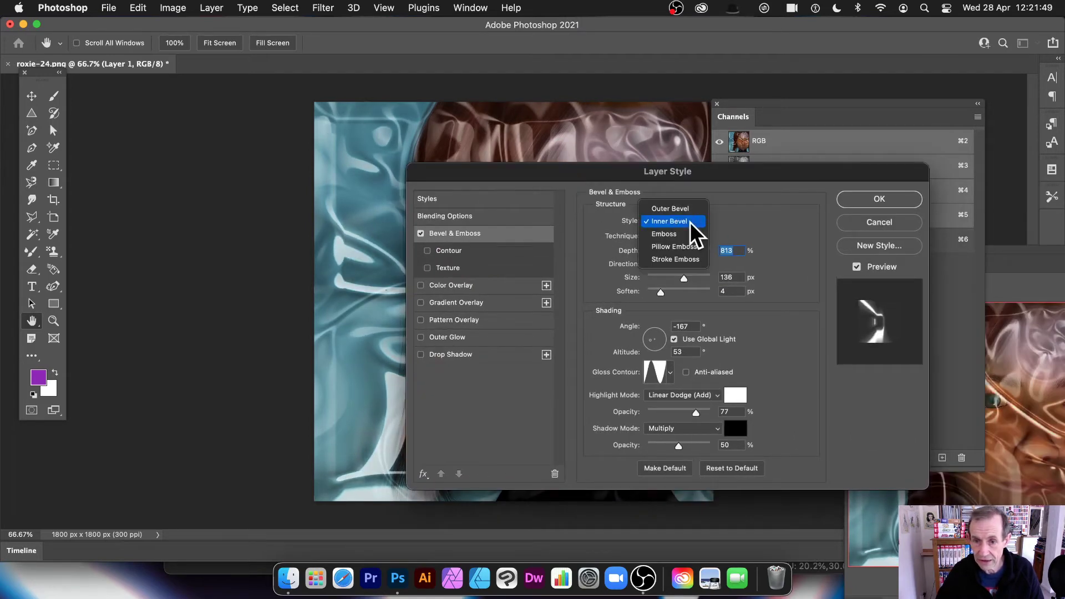
click(673, 236)
drag(476, 169, 778, 198)
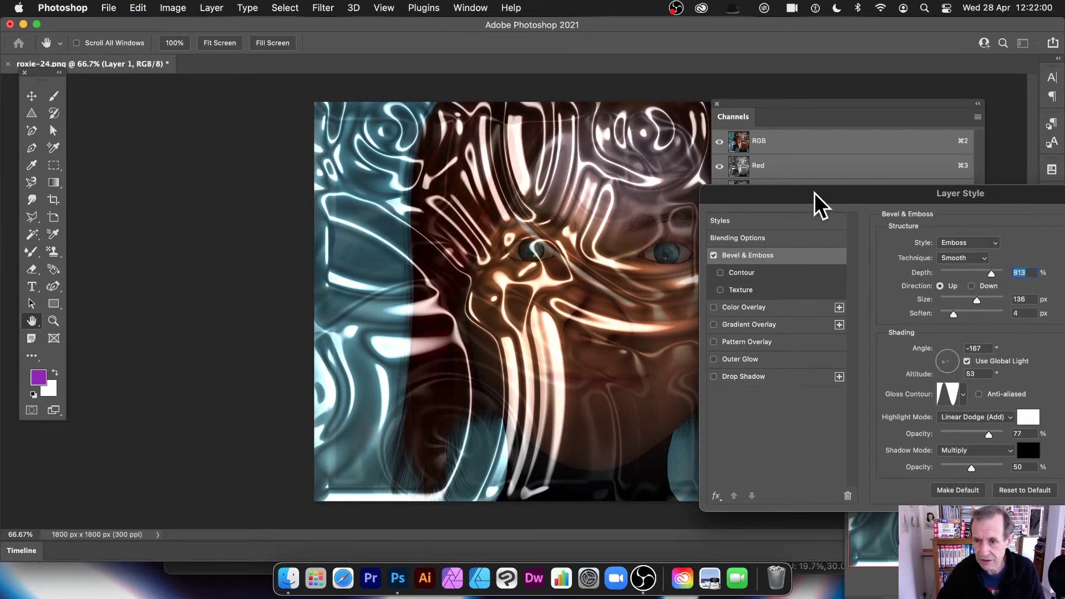
drag(821, 204, 525, 198)
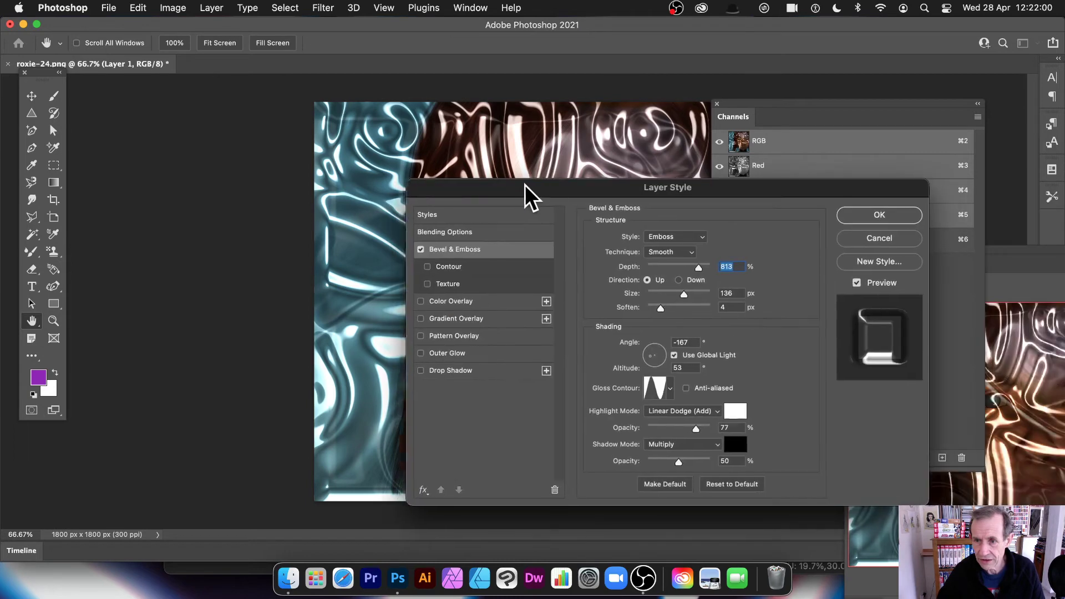
click(869, 217)
key(g)
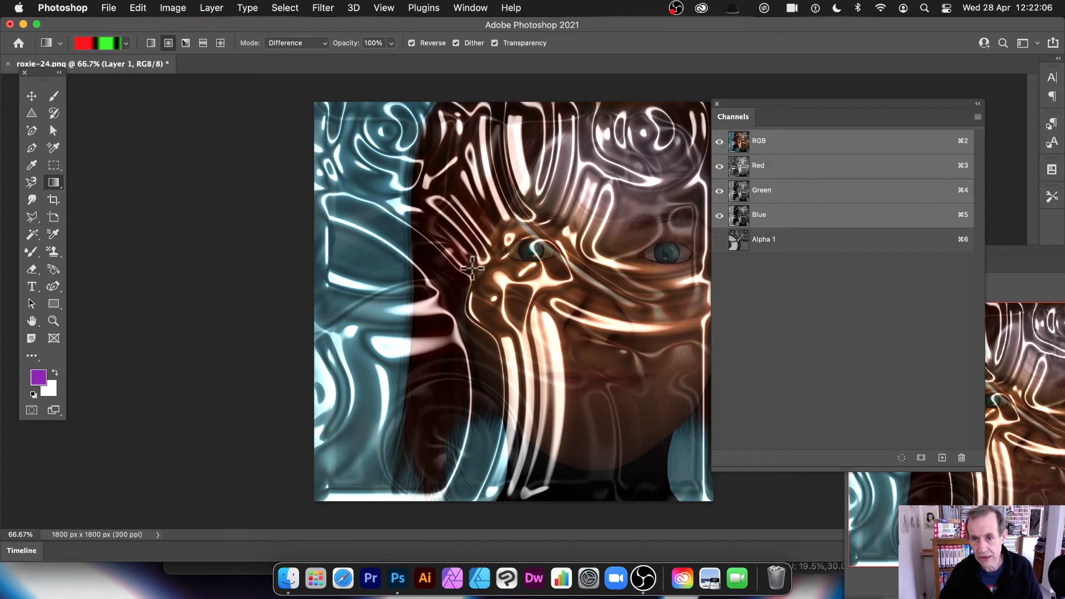
Apply a 671° Twirl distortion to the Alpha 1 channel
click(758, 245)
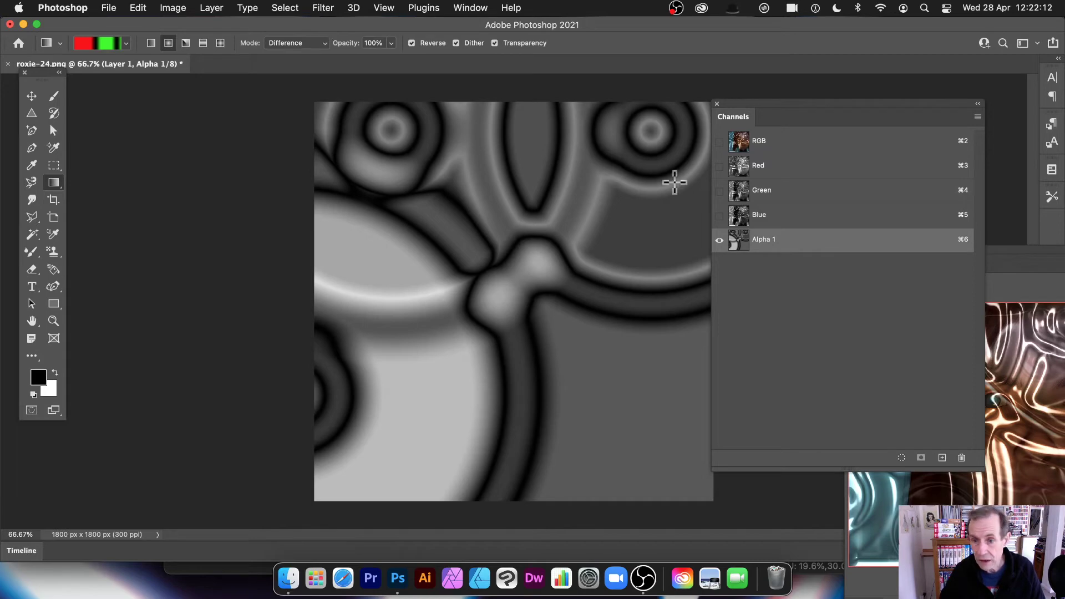
click(321, 7)
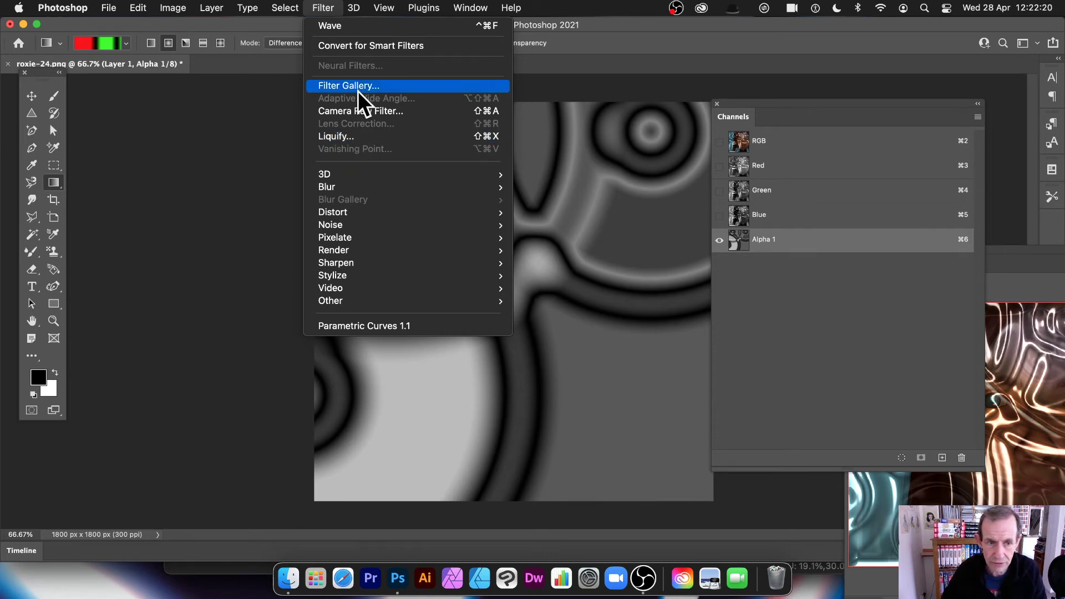
mouse_move(380, 211)
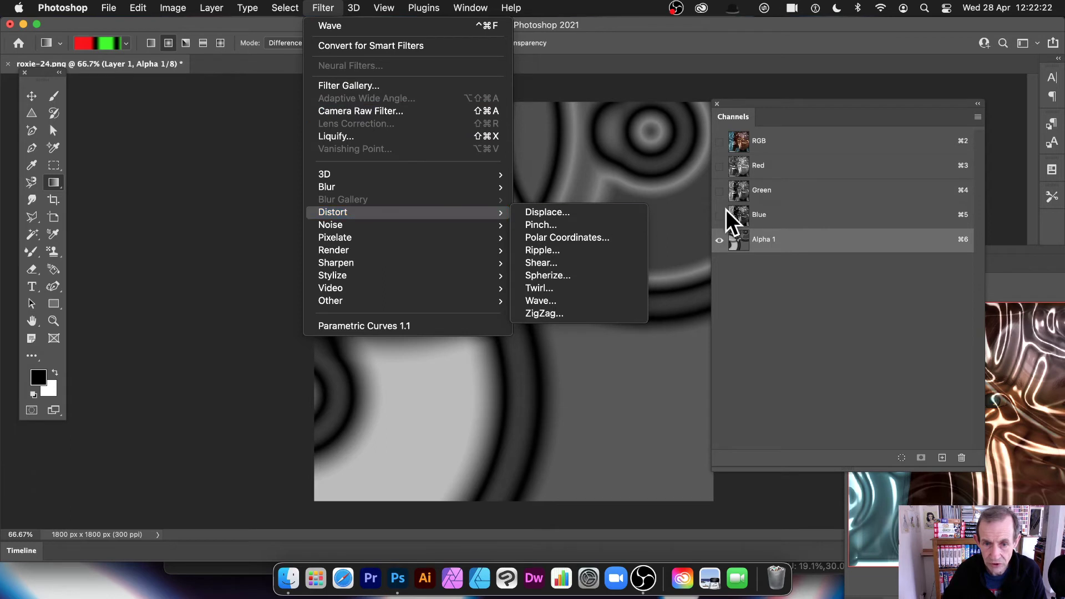
click(563, 289)
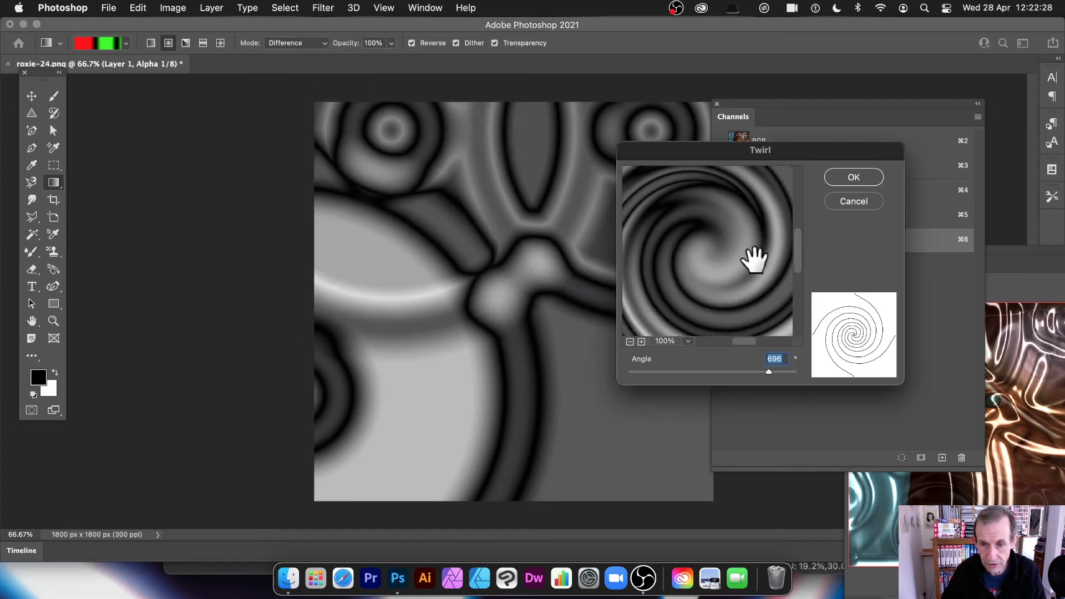
drag(770, 371, 767, 371)
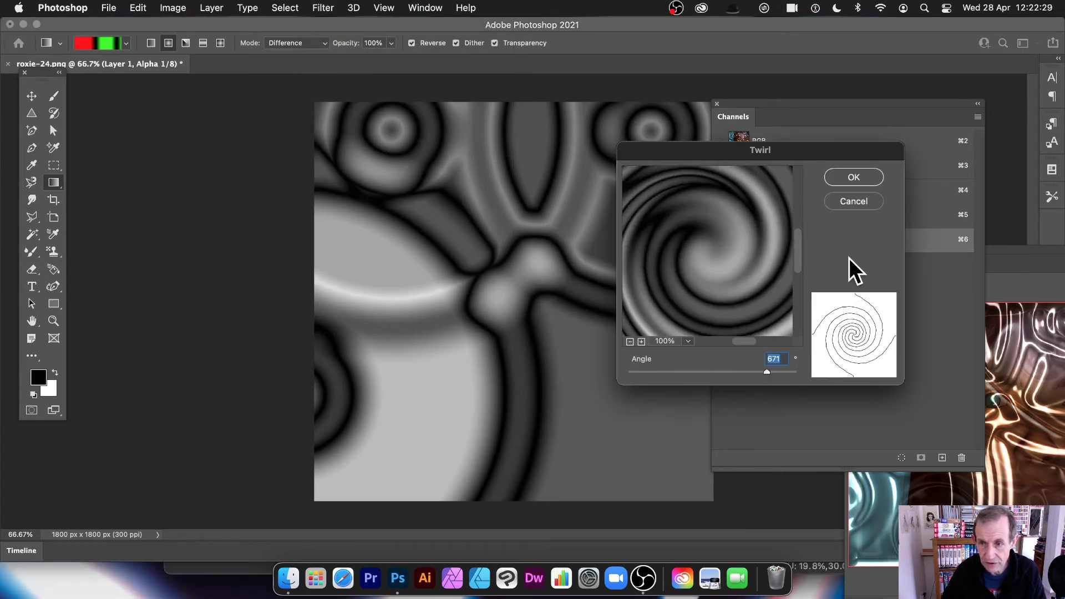
click(852, 178)
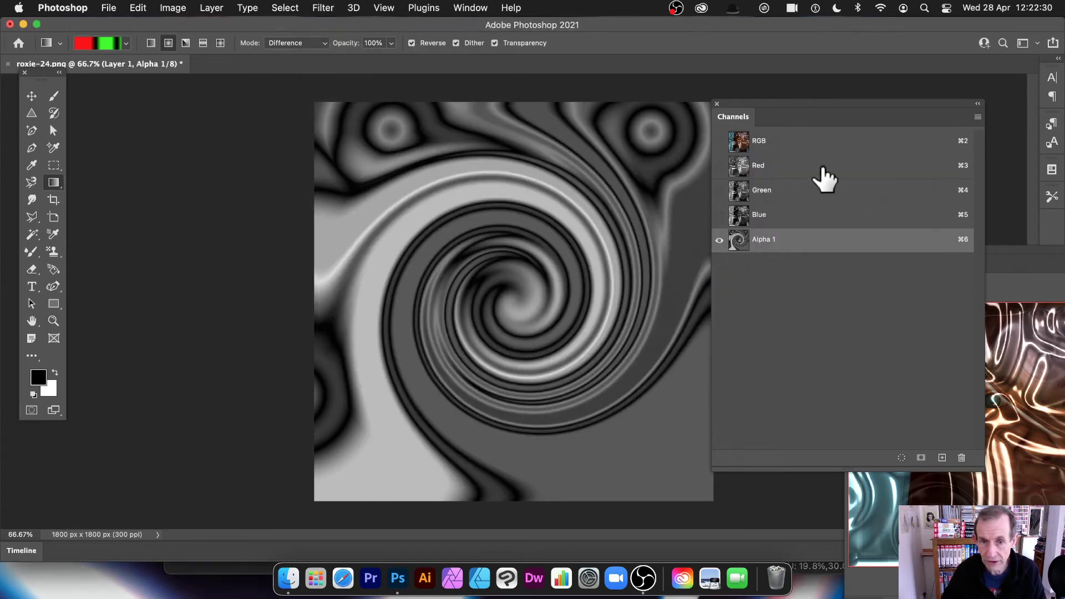
Show the RGB composite and flatten the image into a single layer
click(738, 144)
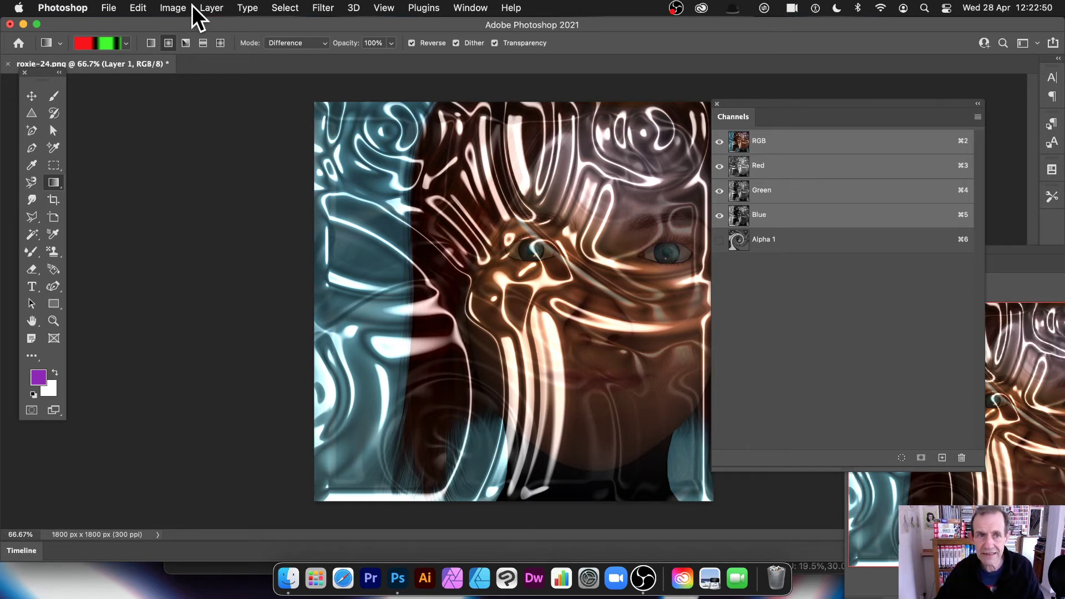
click(207, 5)
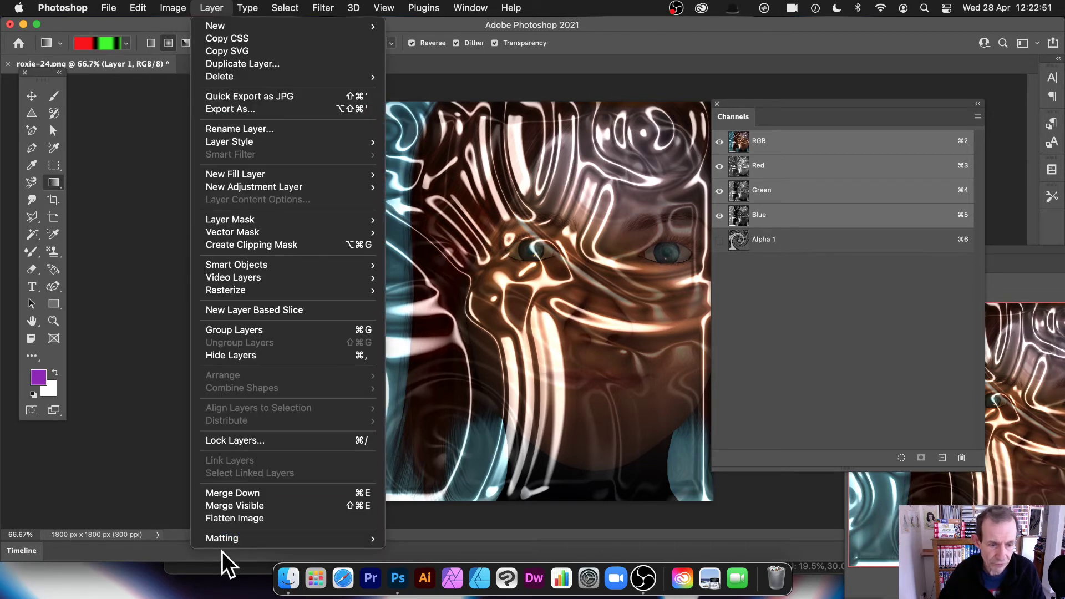
click(268, 517)
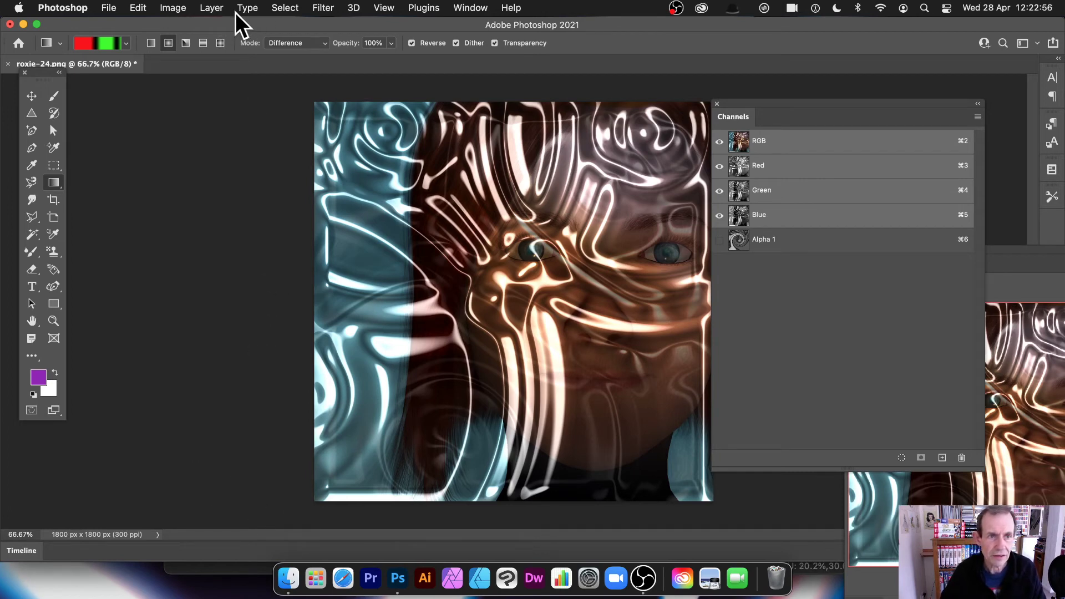
Load the twirled Alpha 1 channel as a selection
click(283, 5)
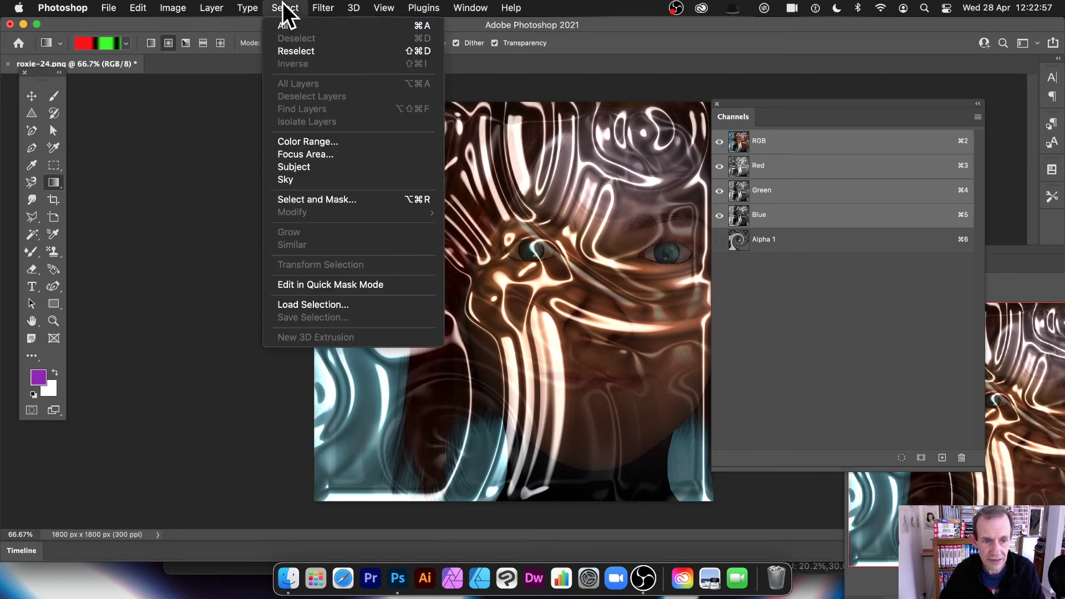
click(341, 307)
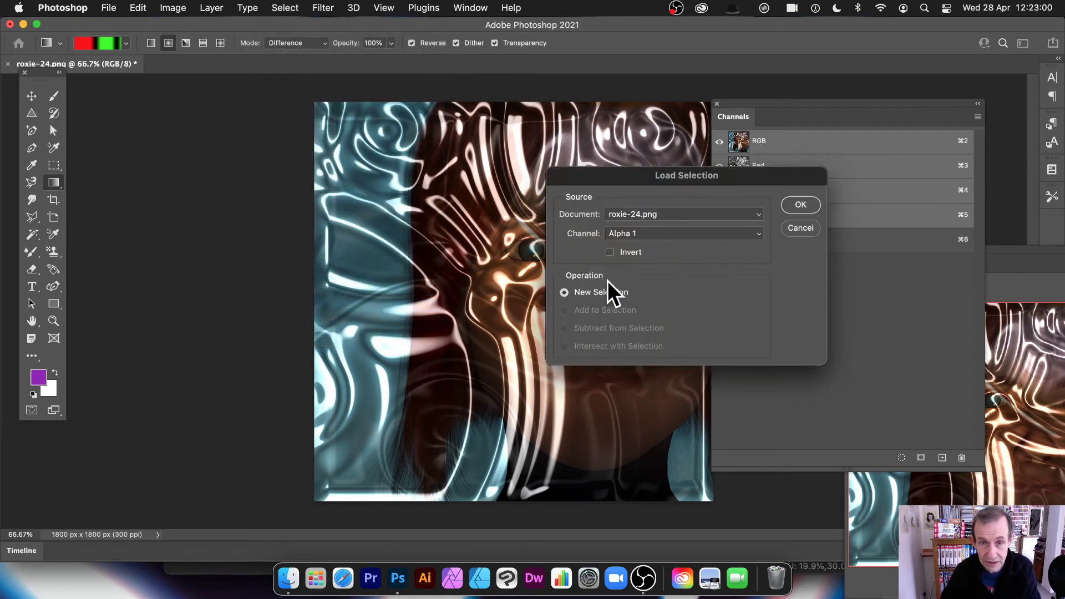
click(646, 237)
click(646, 238)
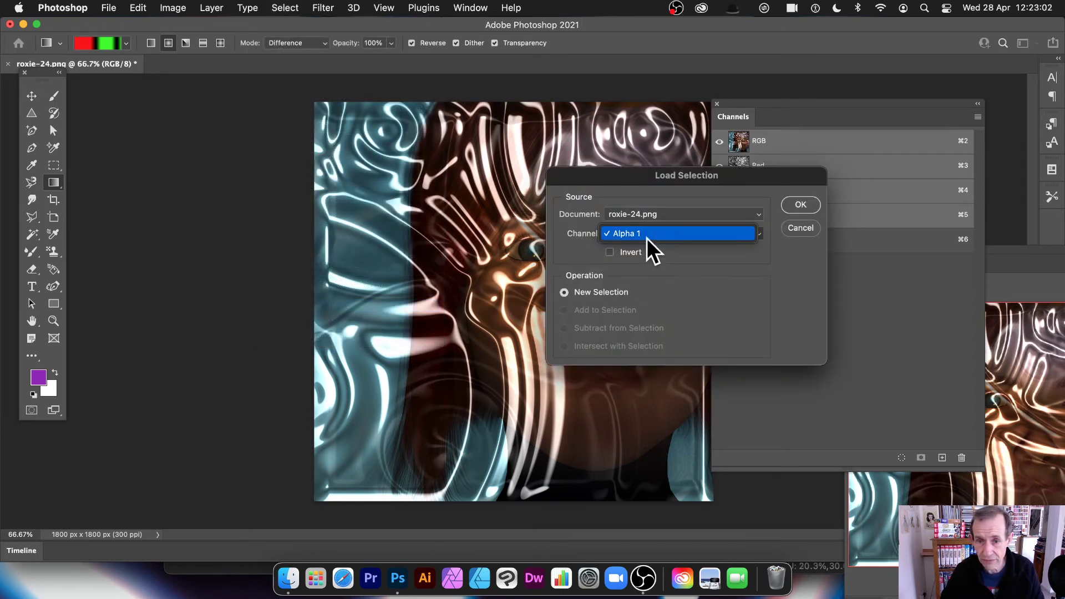
click(800, 204)
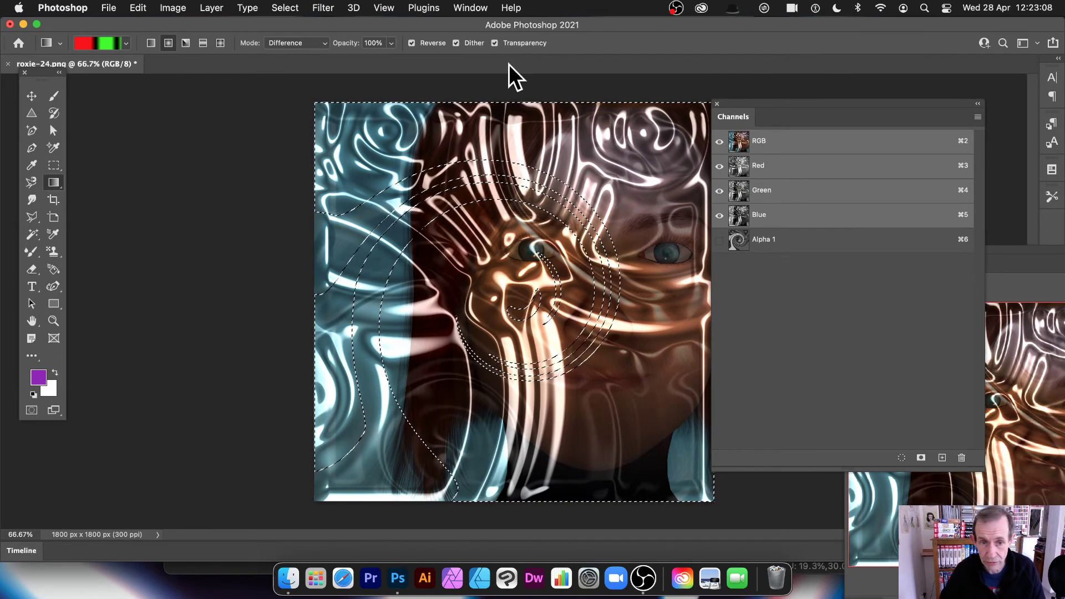
Paste the copied image in as new Layer 1
click(140, 8)
mouse_move(183, 146)
click(133, 6)
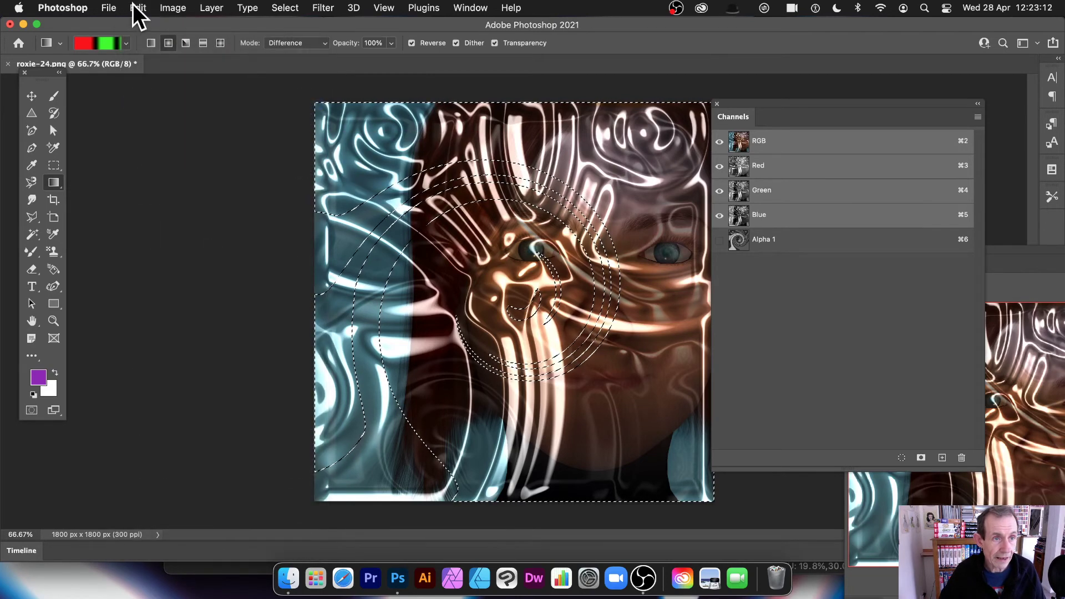
click(134, 6)
click(144, 129)
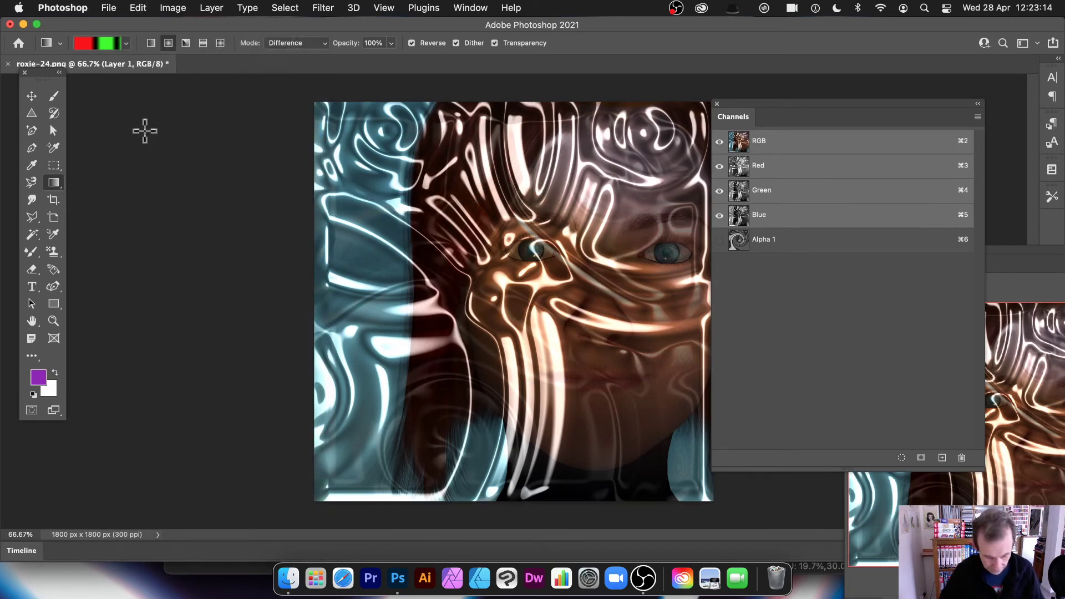
click(206, 5)
mouse_move(238, 141)
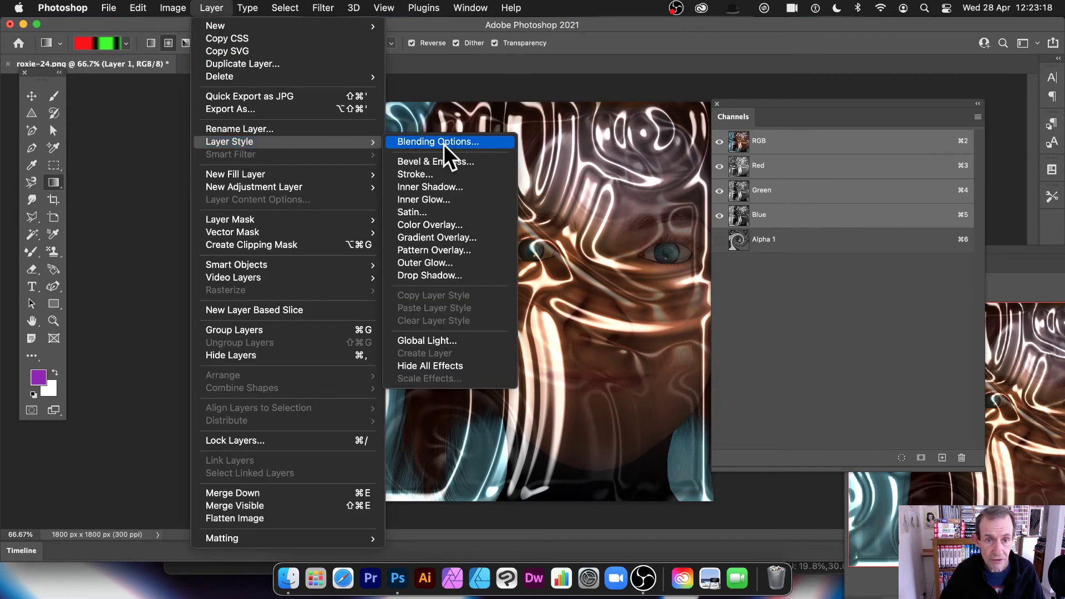
click(444, 158)
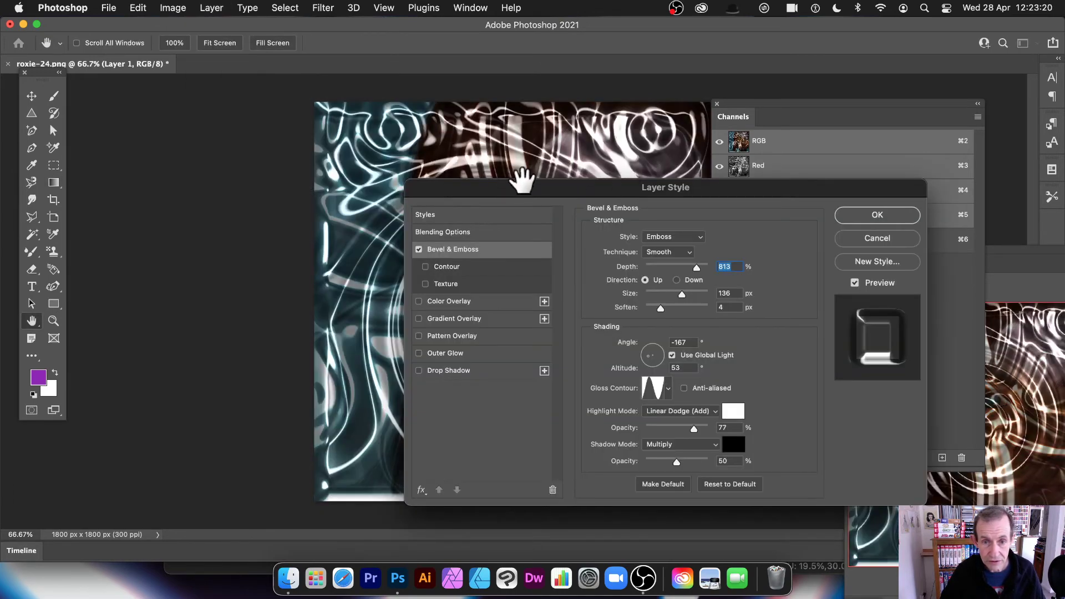
drag(518, 177, 742, 214)
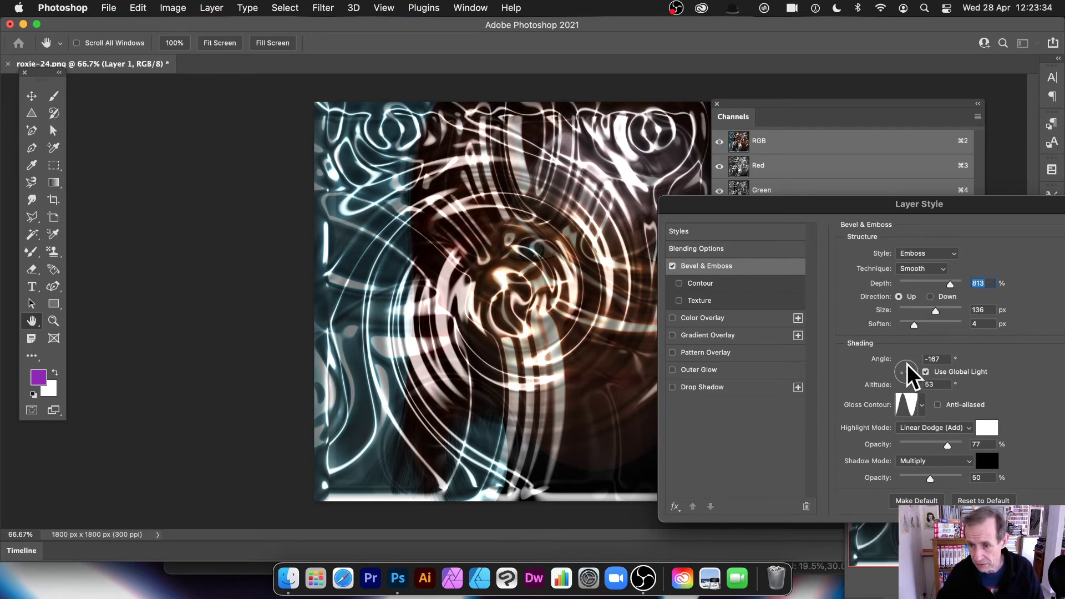
drag(924, 206, 530, 211)
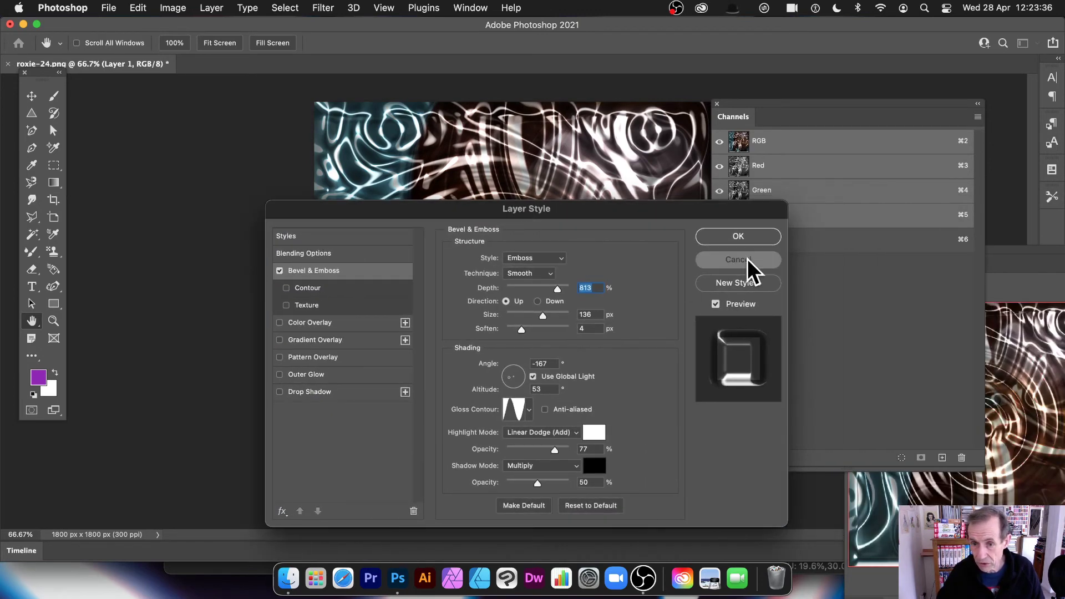
click(727, 260)
key(super+z)
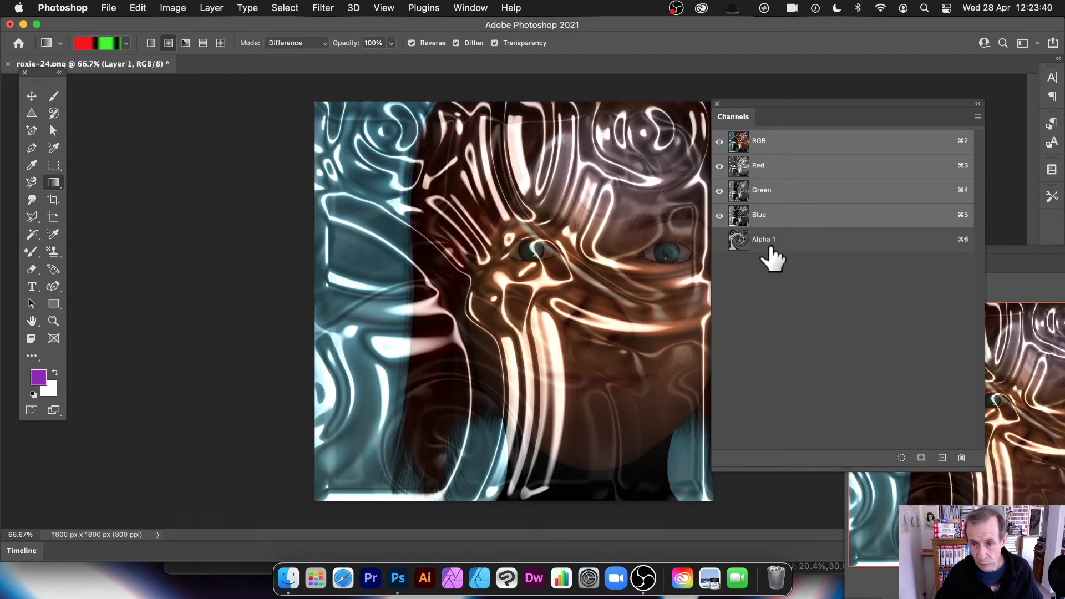
Wave-distort the Alpha 1 spiral (5 generators, wavelength 10–171), then show the RGB image again
click(750, 243)
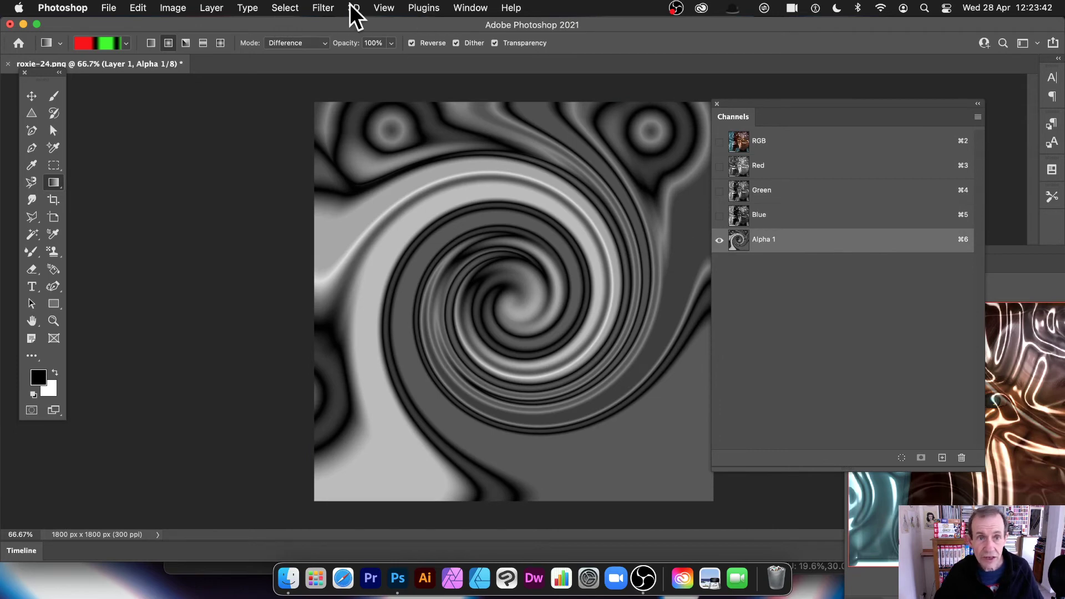
click(318, 8)
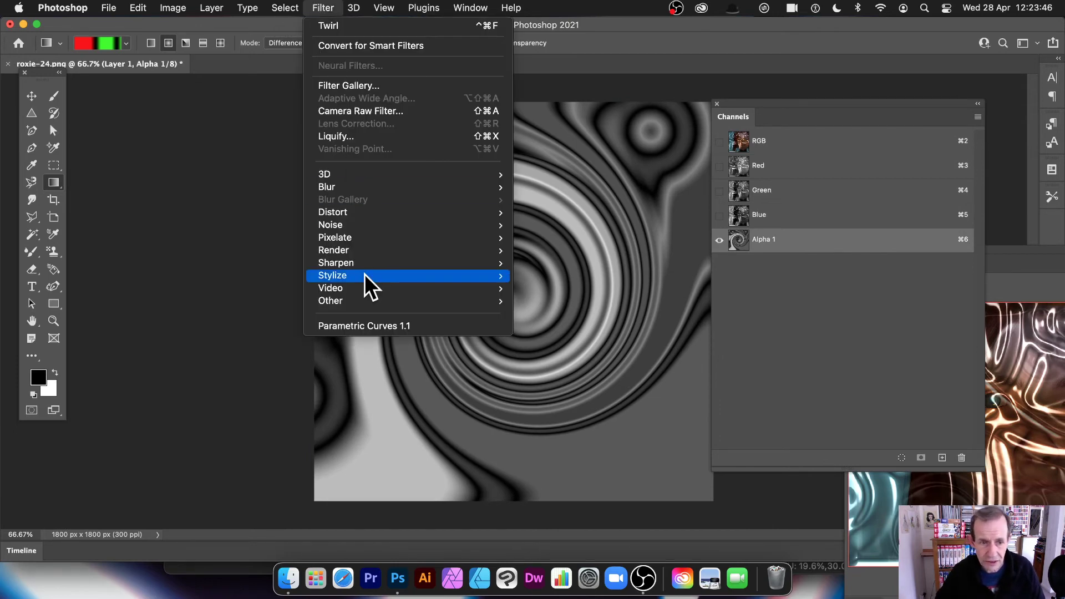
mouse_move(373, 211)
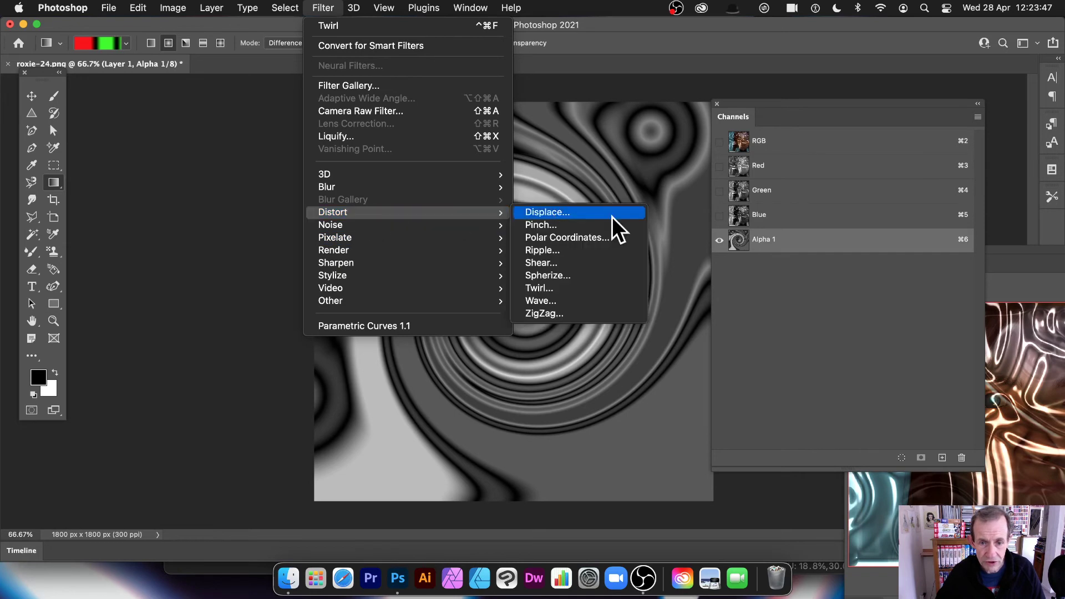
click(587, 298)
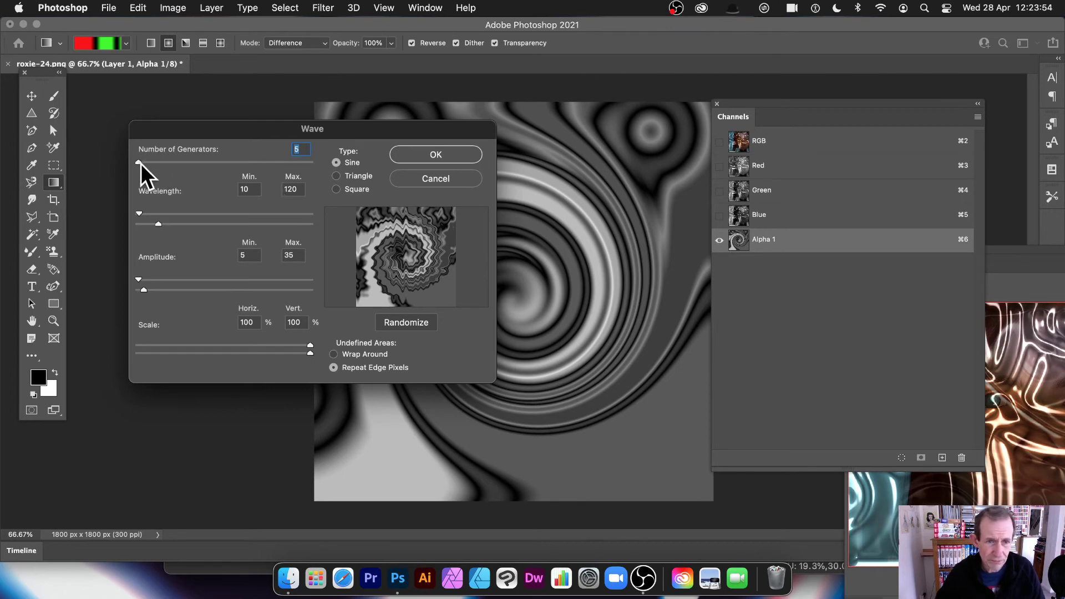
mouse_move(157, 224)
mouse_down()
mouse_move(311, 234)
mouse_move(167, 227)
mouse_up()
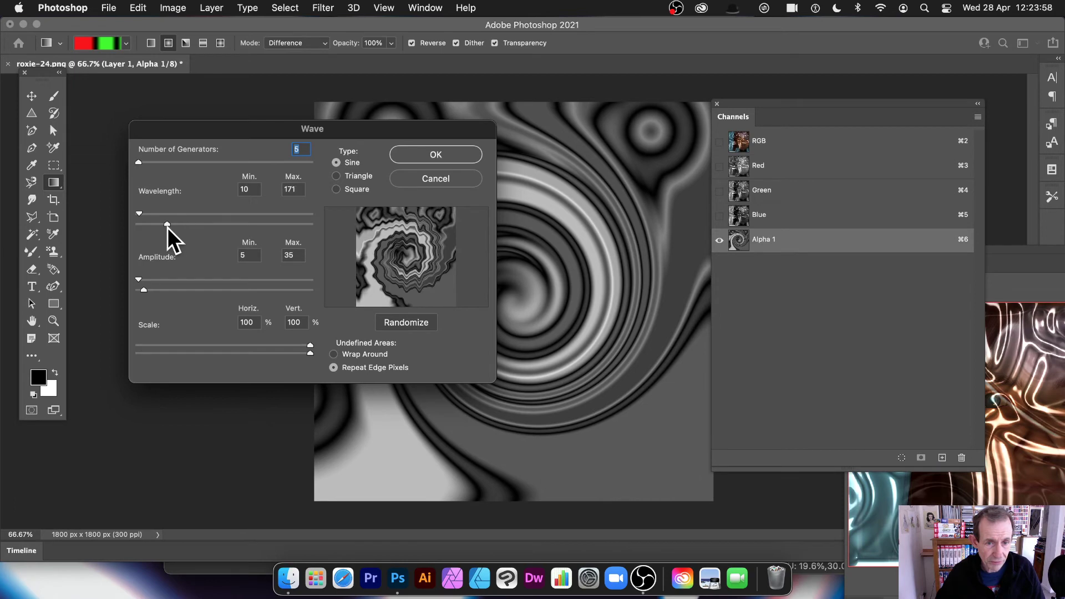
drag(155, 288, 140, 288)
click(450, 158)
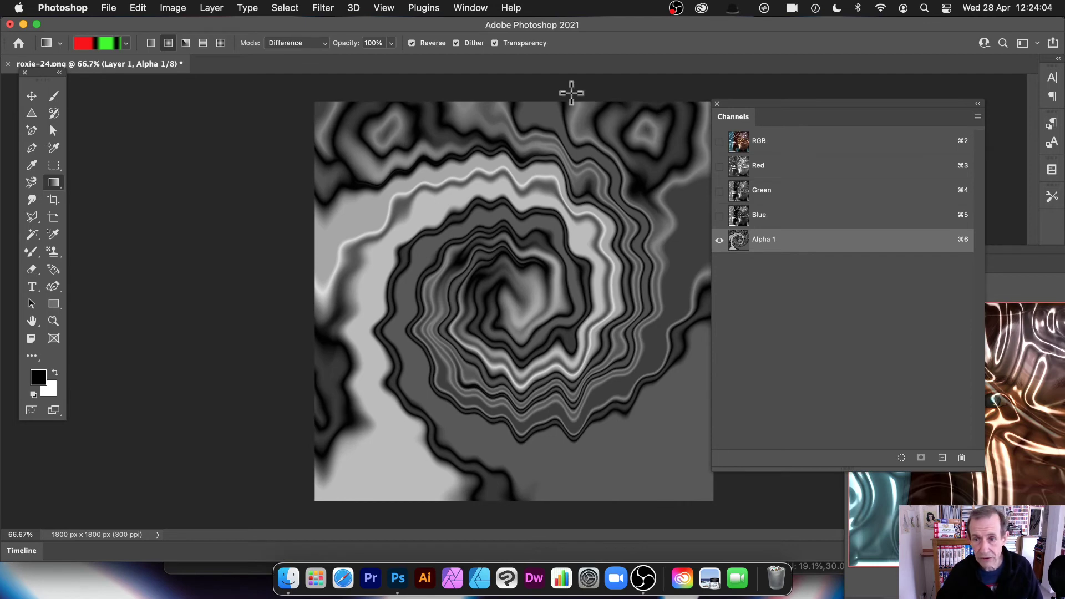
click(749, 142)
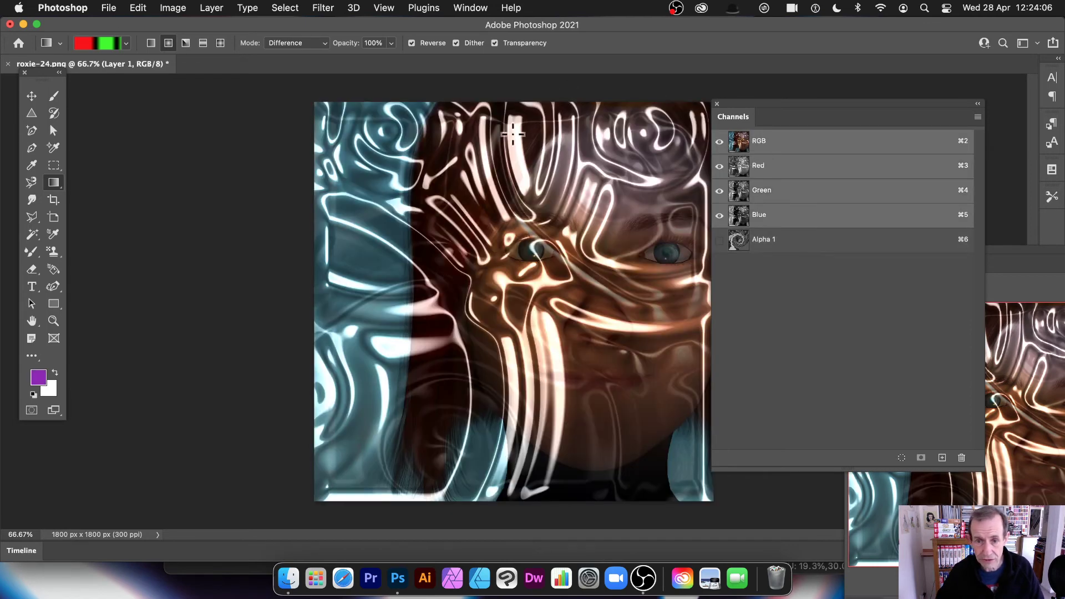
Load the Alpha 1 channel as a selection
click(290, 6)
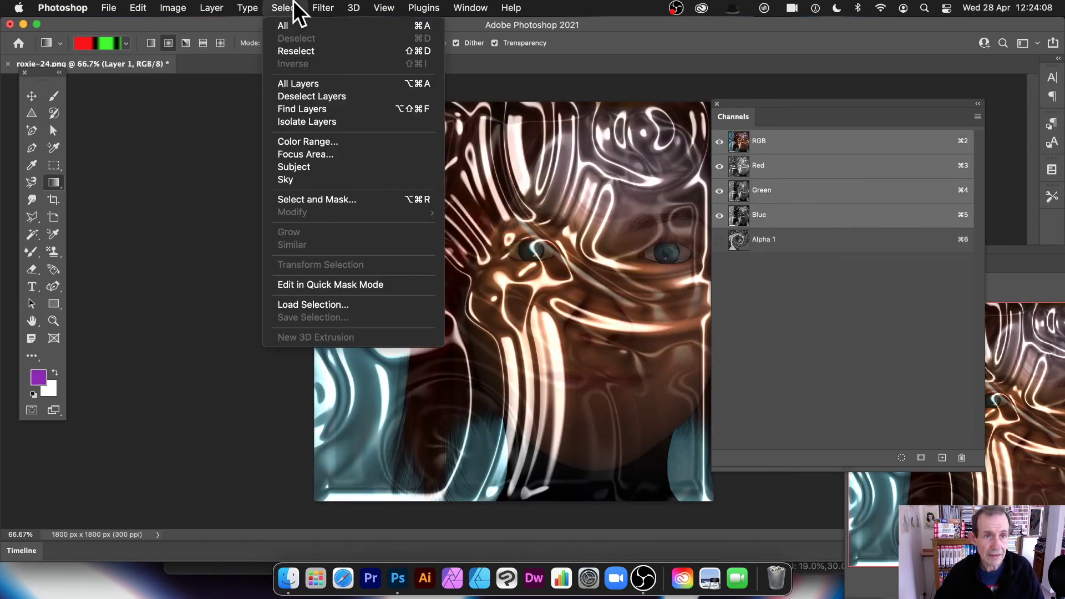
click(319, 303)
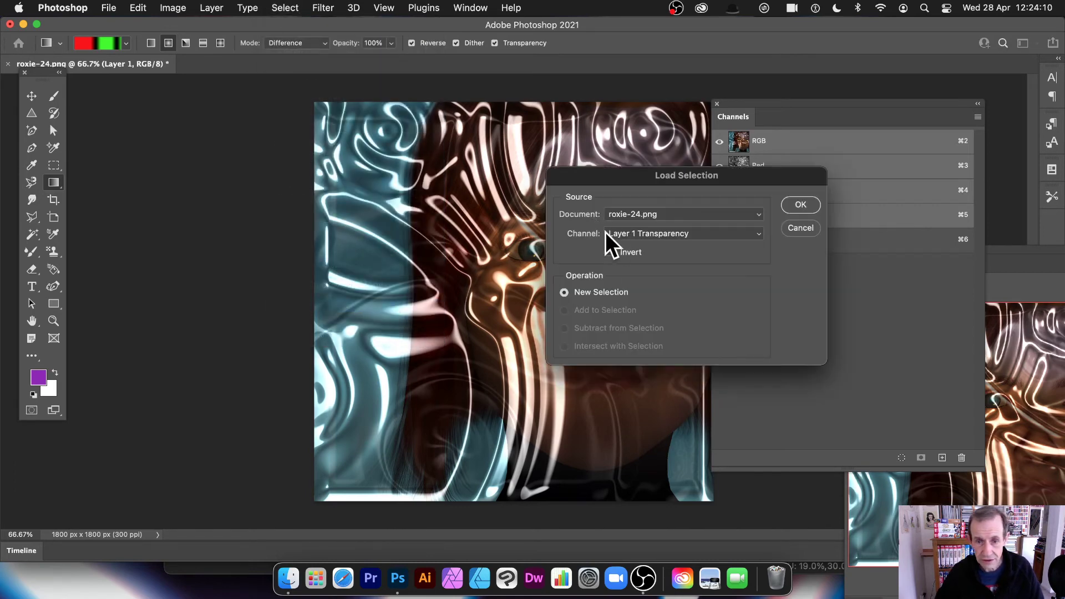
click(653, 233)
click(654, 252)
click(799, 206)
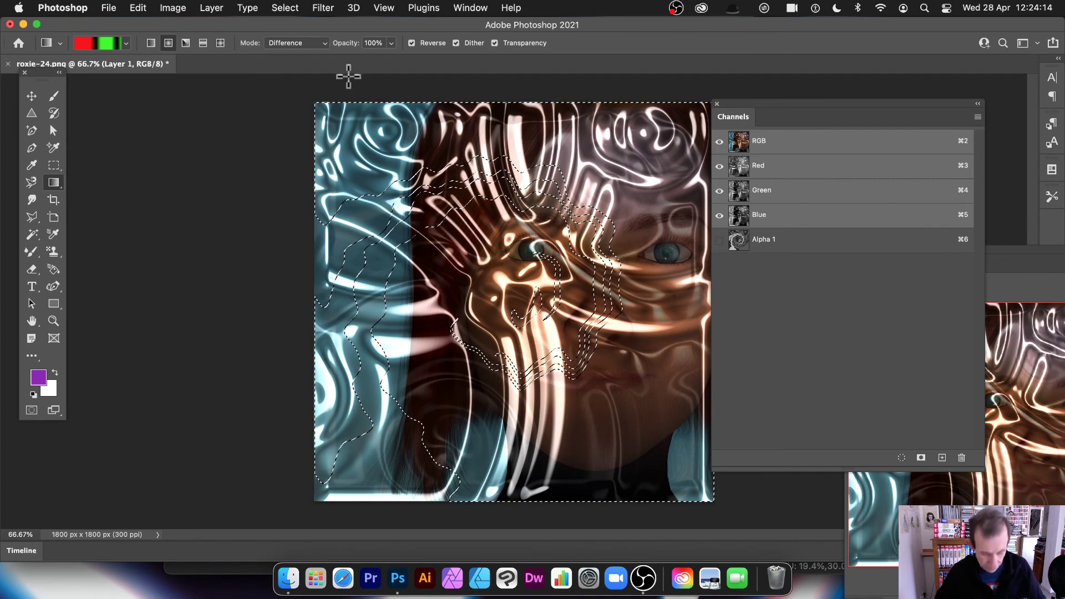
Copy Merged the selection and paste it as new Layer 2
click(138, 8)
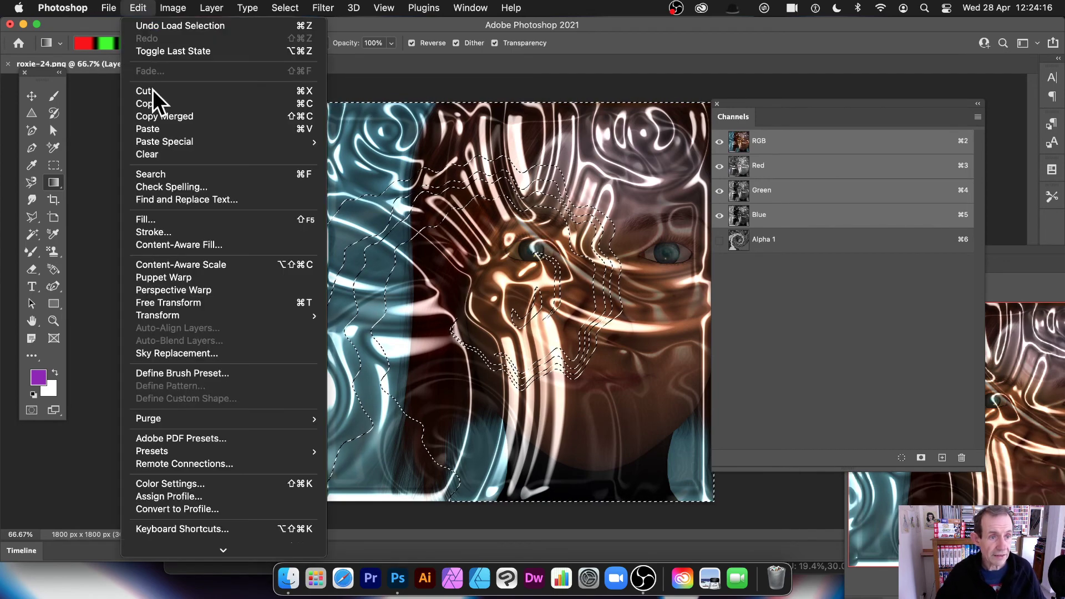
click(179, 111)
click(138, 7)
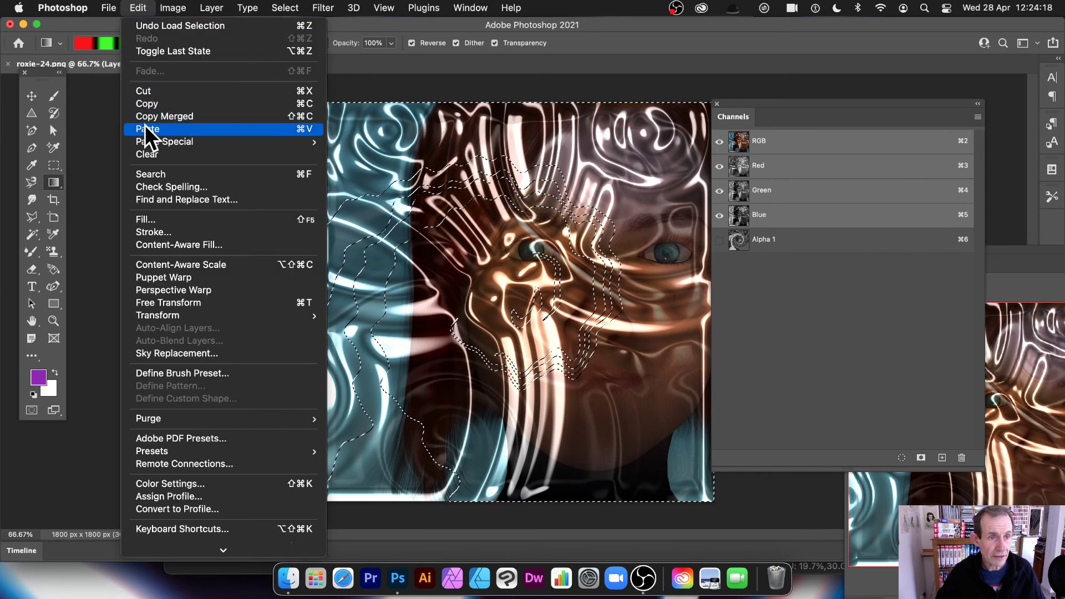
click(145, 127)
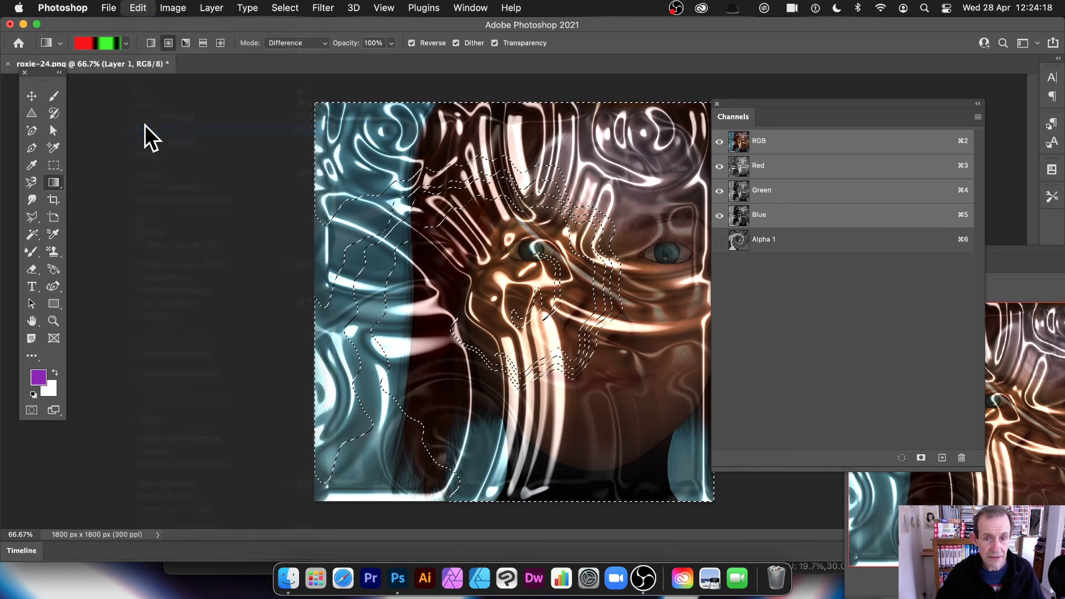
click(213, 7)
Add Bevel & Emboss to Layer 2 with Soften 7 and Smooth technique
mouse_move(362, 141)
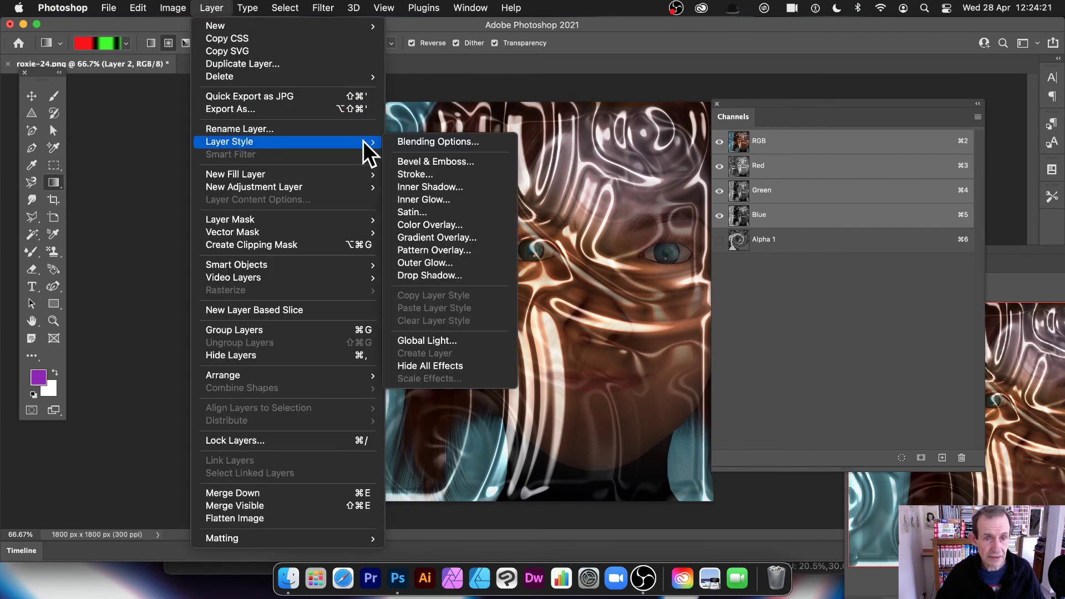
click(450, 160)
drag(516, 209, 780, 173)
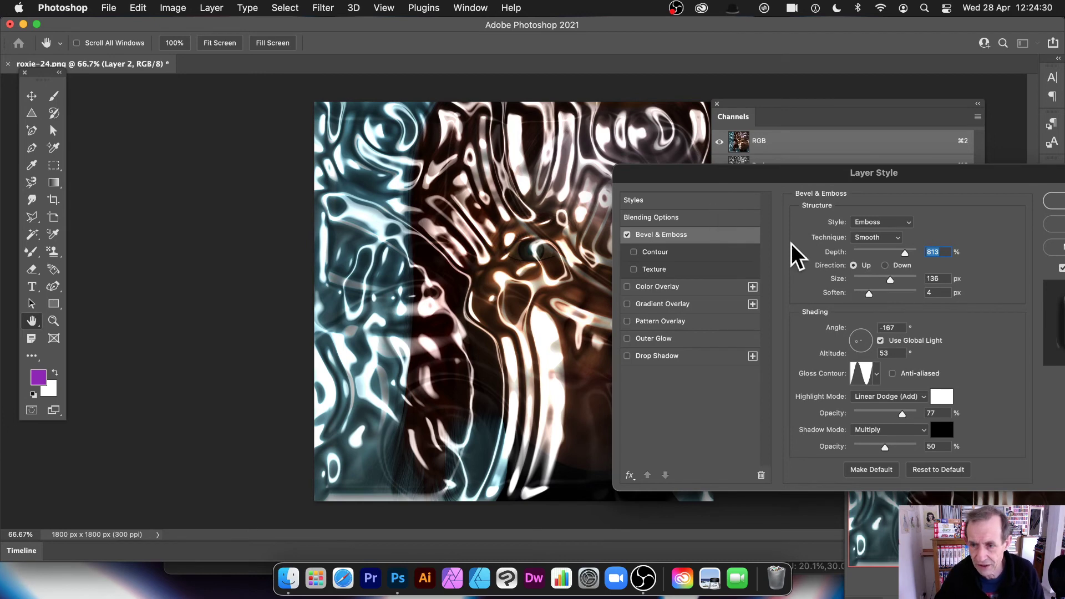
drag(874, 295, 882, 296)
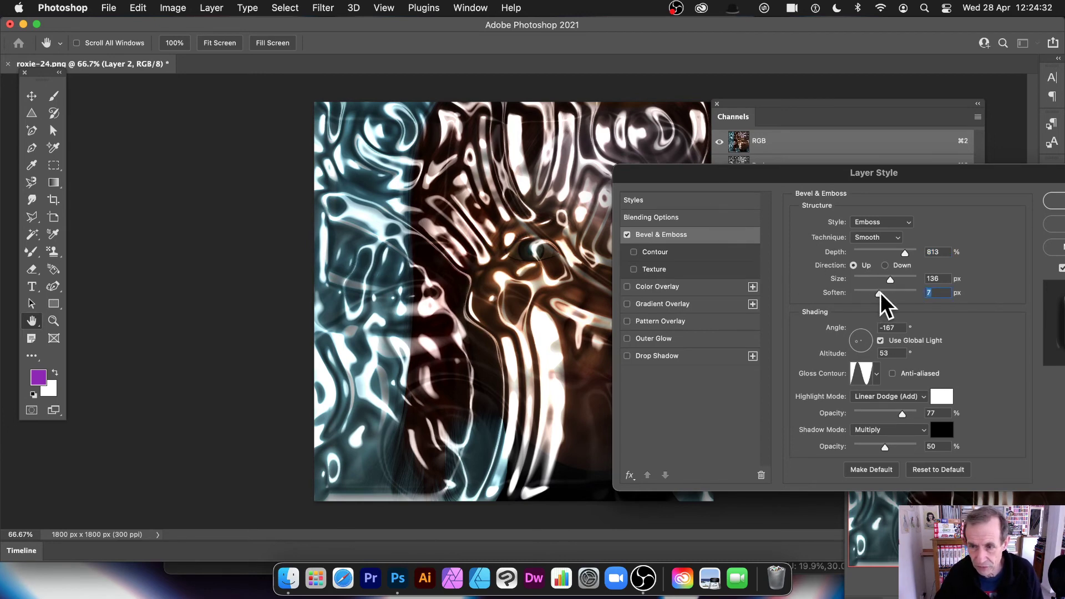
click(890, 239)
click(879, 253)
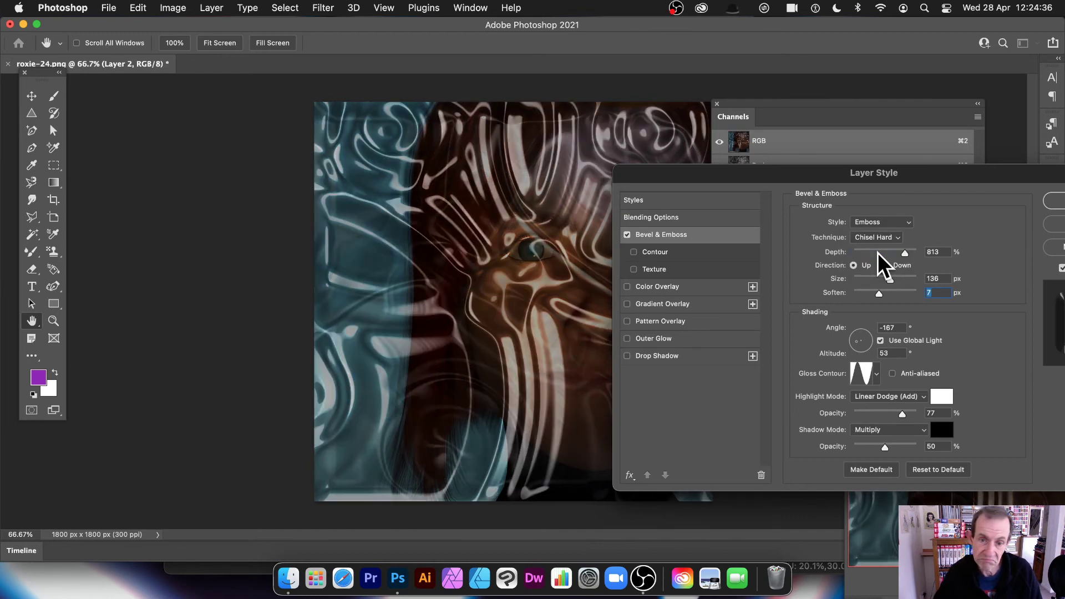
click(874, 239)
click(876, 226)
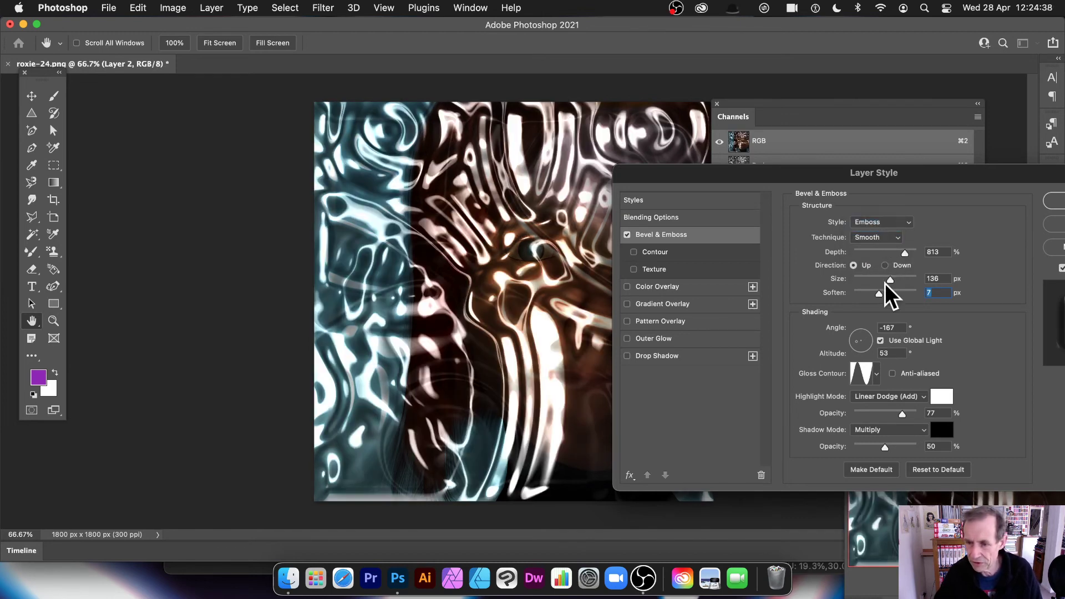
Apply a triple-peak gloss contour and reshape its curve
click(877, 374)
click(839, 425)
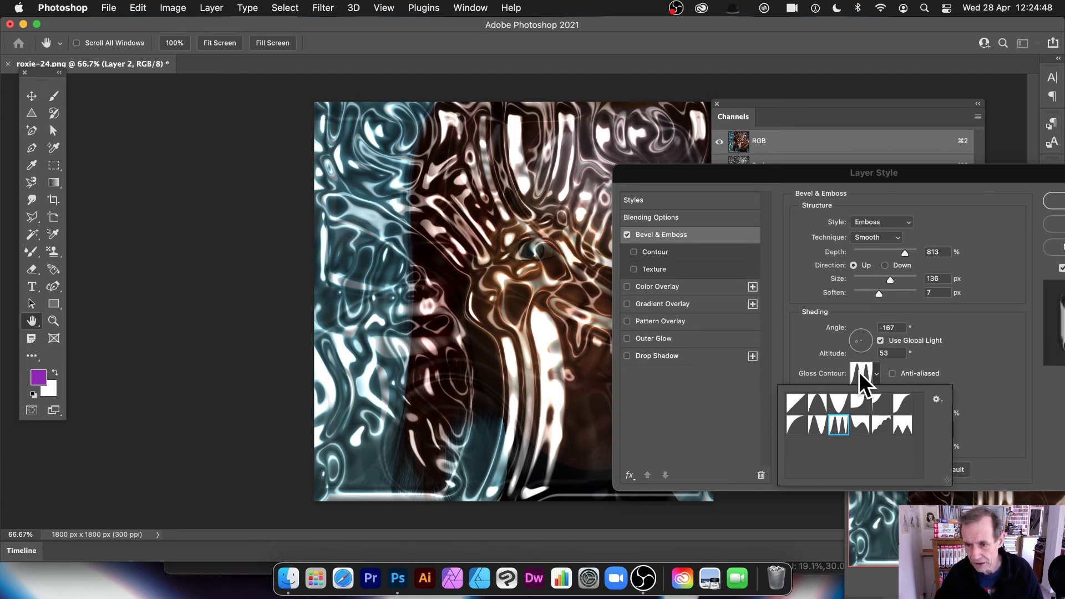
click(861, 375)
drag(547, 233, 557, 265)
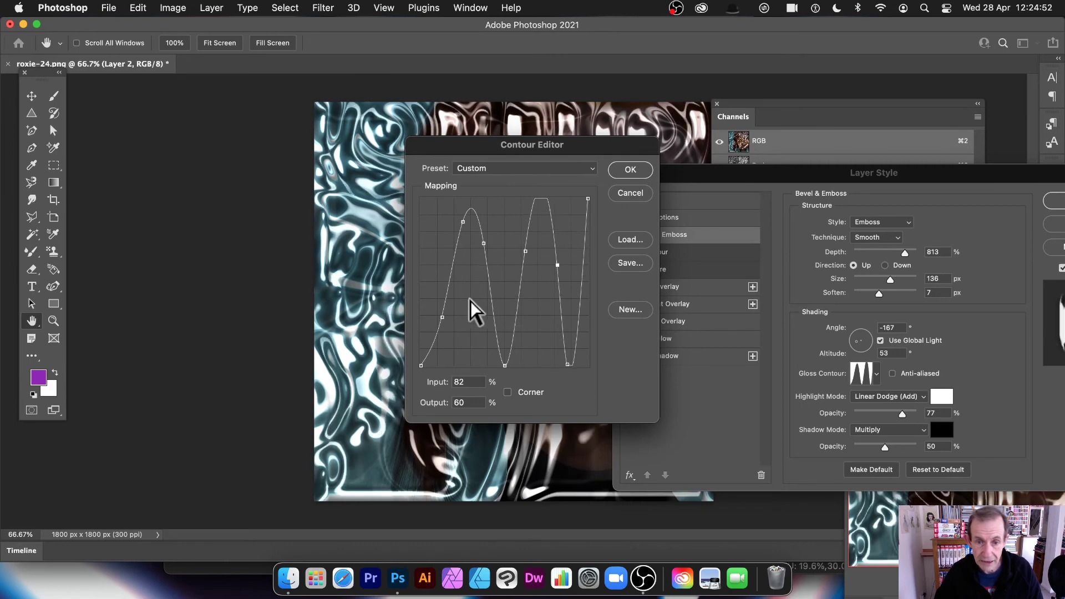
click(630, 175)
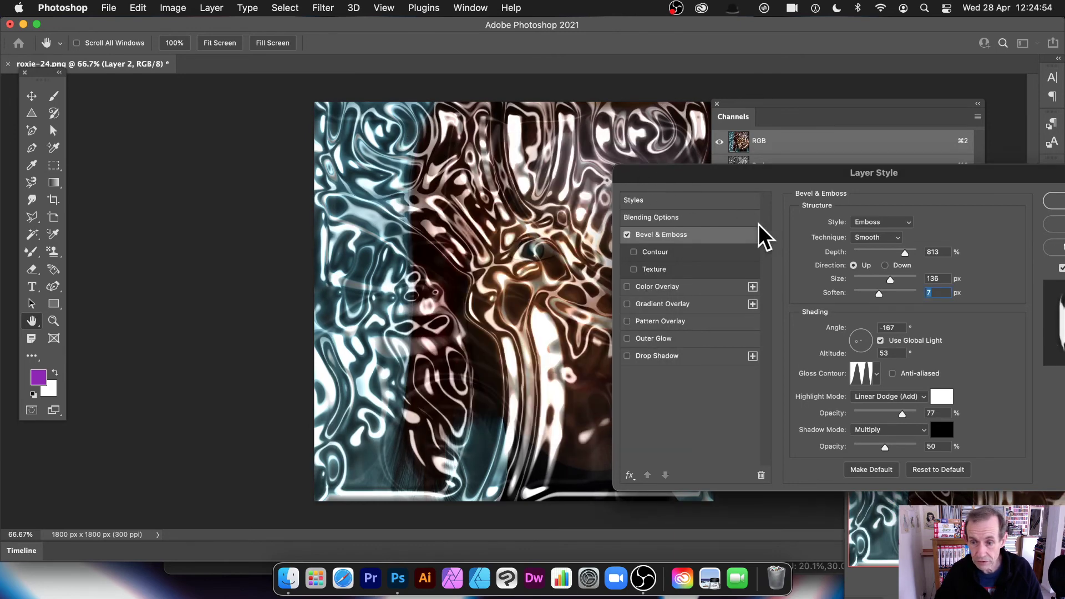
Set lighting angle 129° and altitude 69°, then apply the style
drag(946, 176, 867, 170)
drag(784, 343, 778, 336)
drag(743, 165, 553, 141)
click(807, 168)
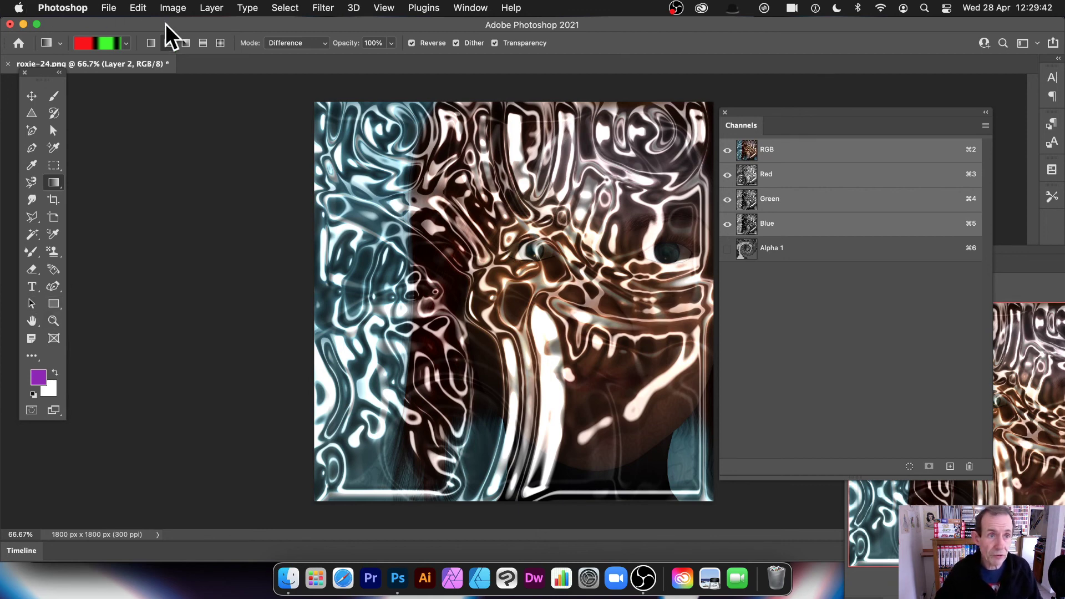
Browse Image > Adjustments, then show the Layer > New Adjustment Layer submenu of adjustment types
click(170, 7)
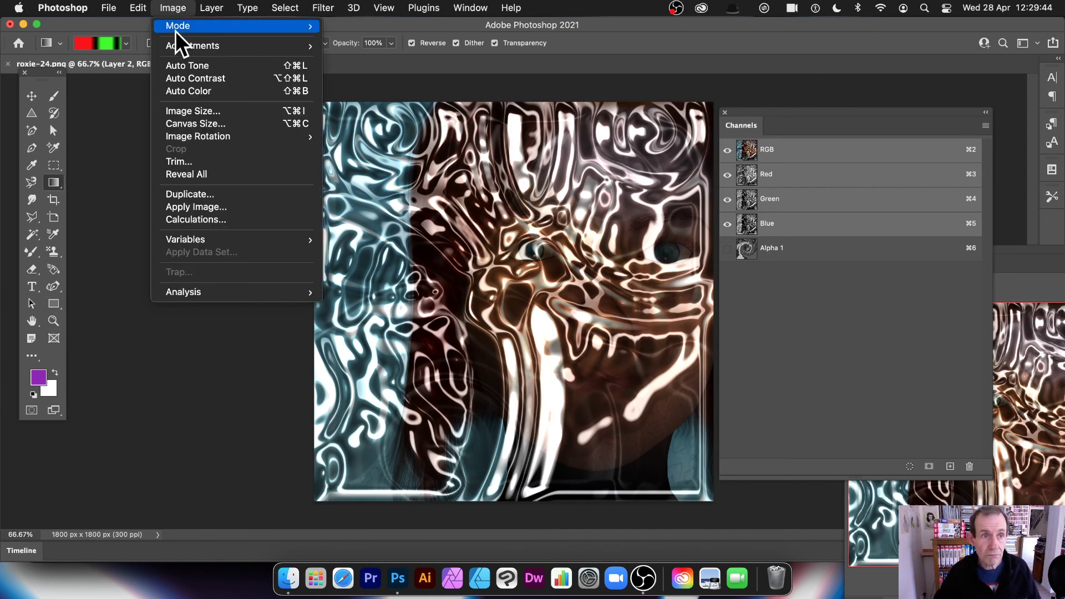
mouse_move(179, 44)
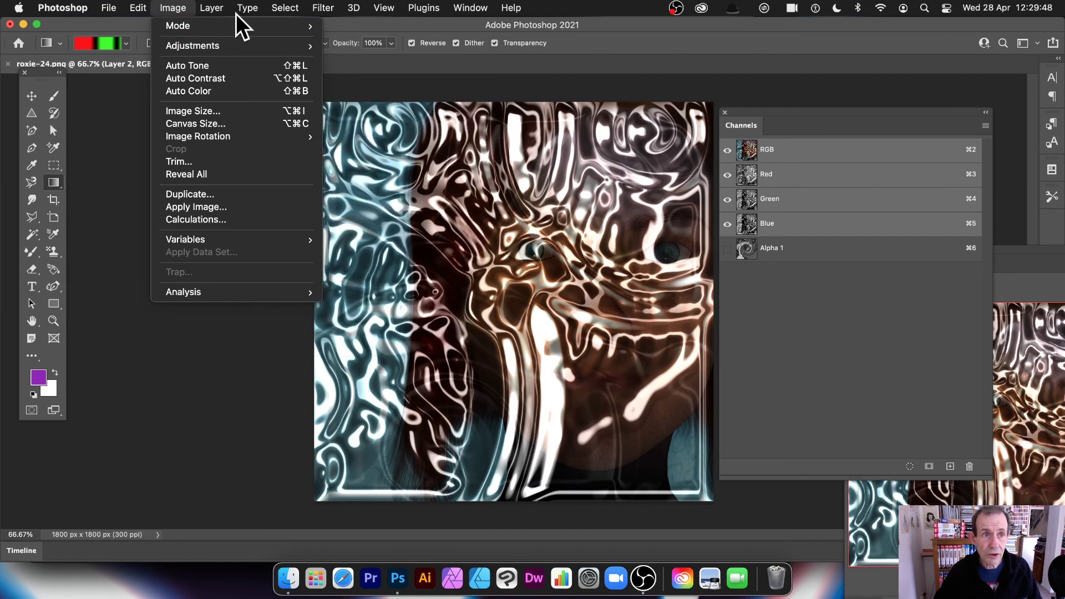
mouse_move(211, 10)
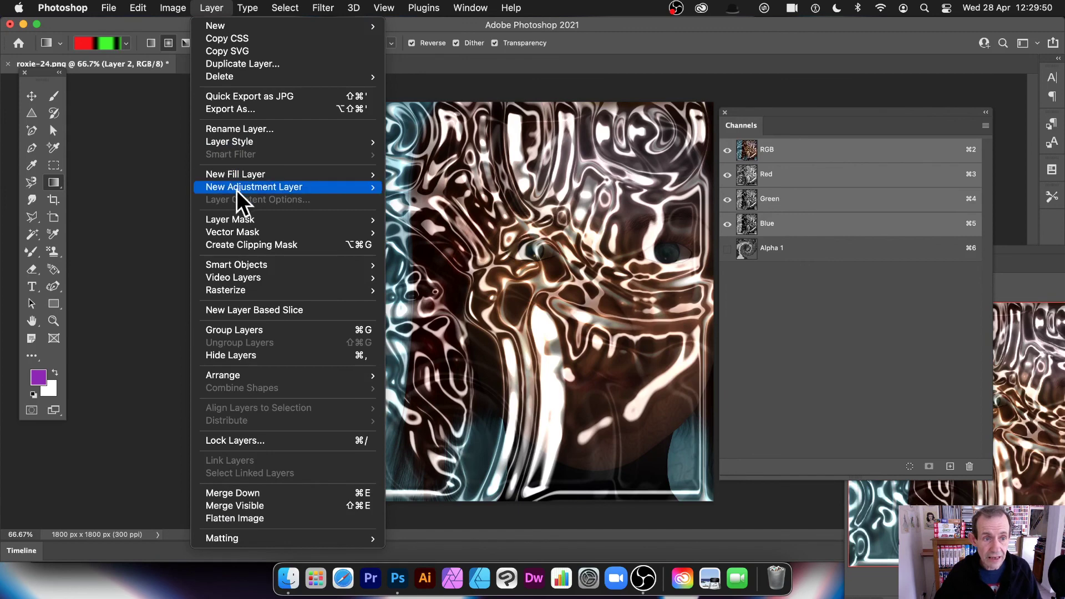
mouse_move(239, 188)
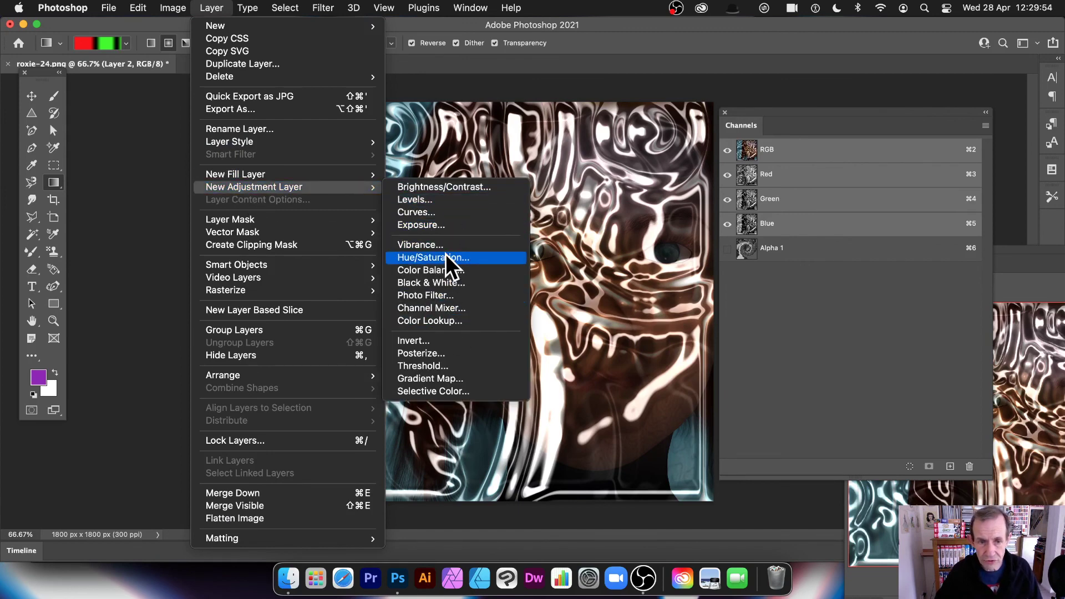
Create a Color Lookup adjustment layer named Color Lookup 1
click(445, 322)
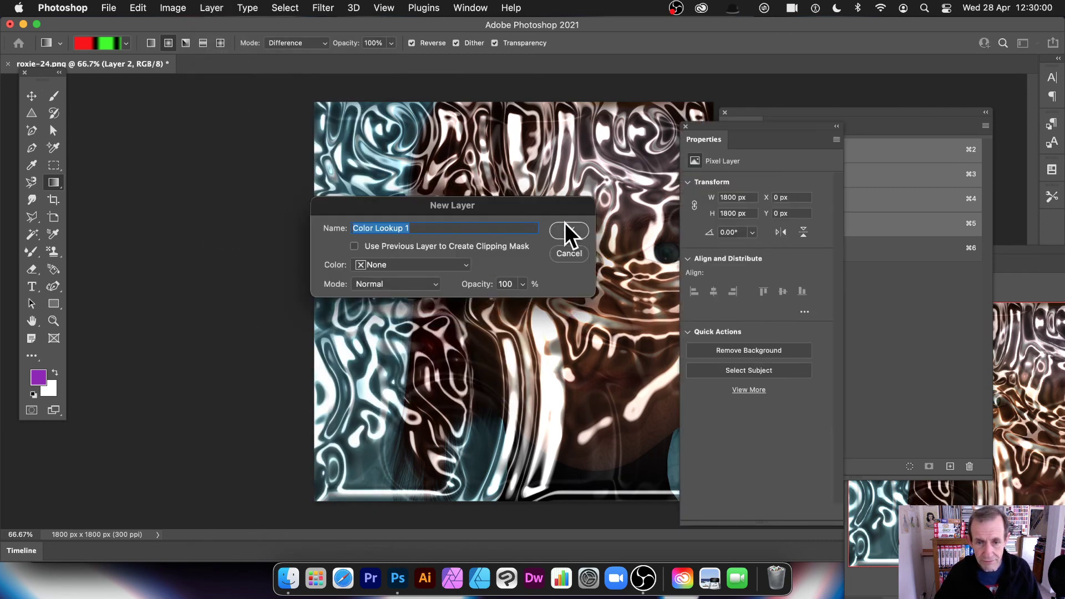
click(565, 228)
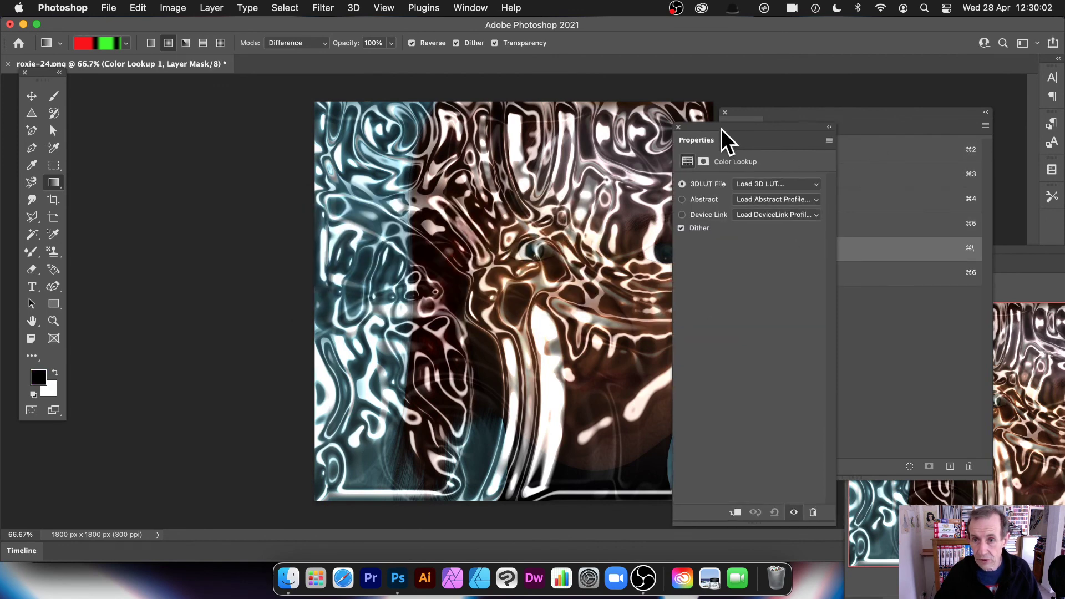
drag(721, 129, 603, 104)
click(470, 8)
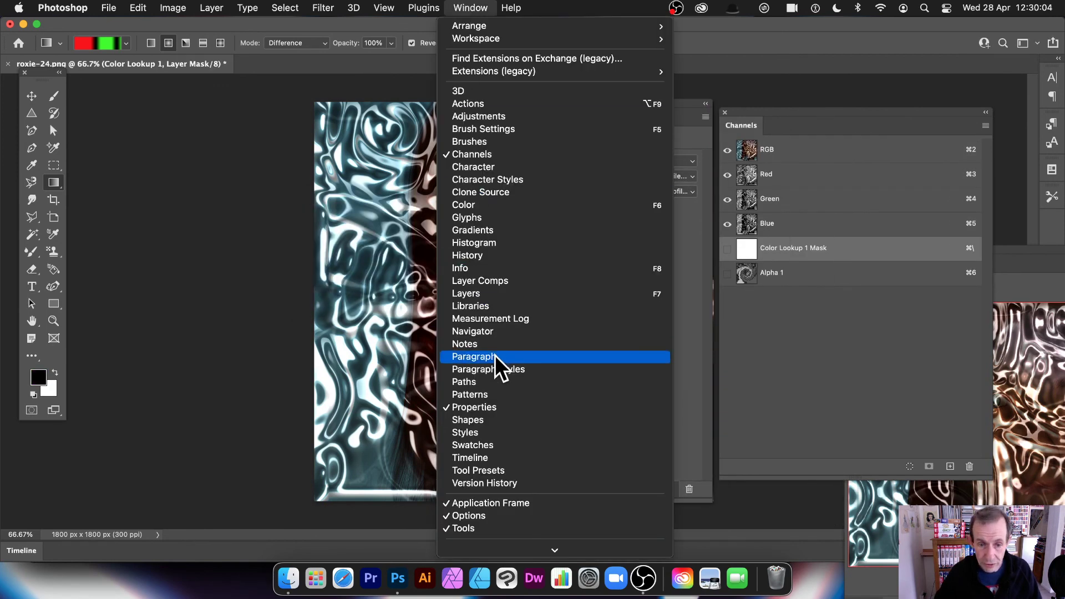
click(698, 215)
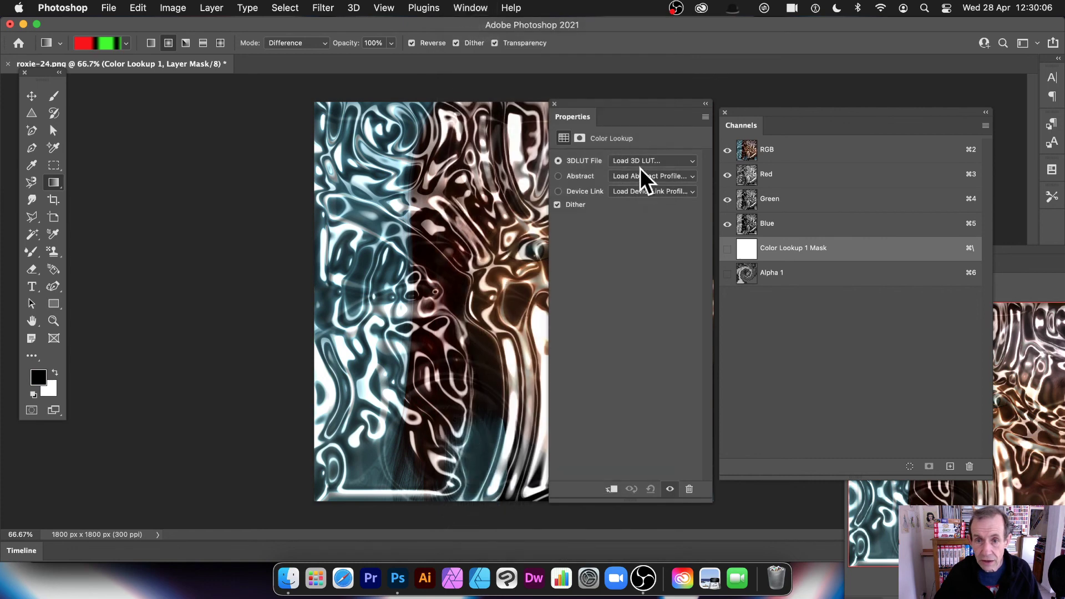
Set the 3DLUT File to HorrorBlue.3DL after trying FuturisticBleak, and dock the Properties panel
click(640, 161)
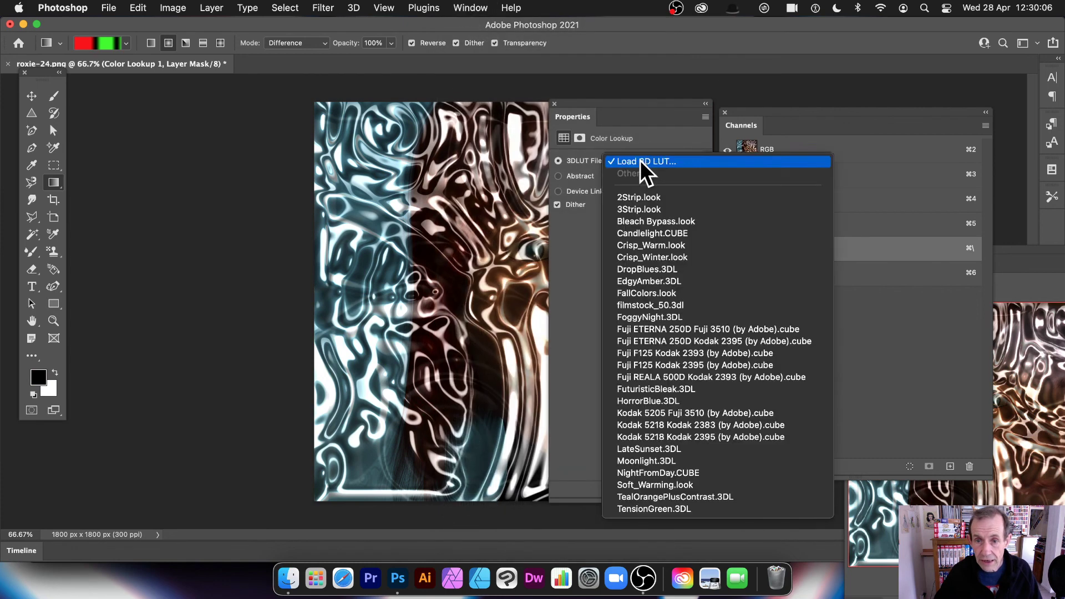
click(655, 392)
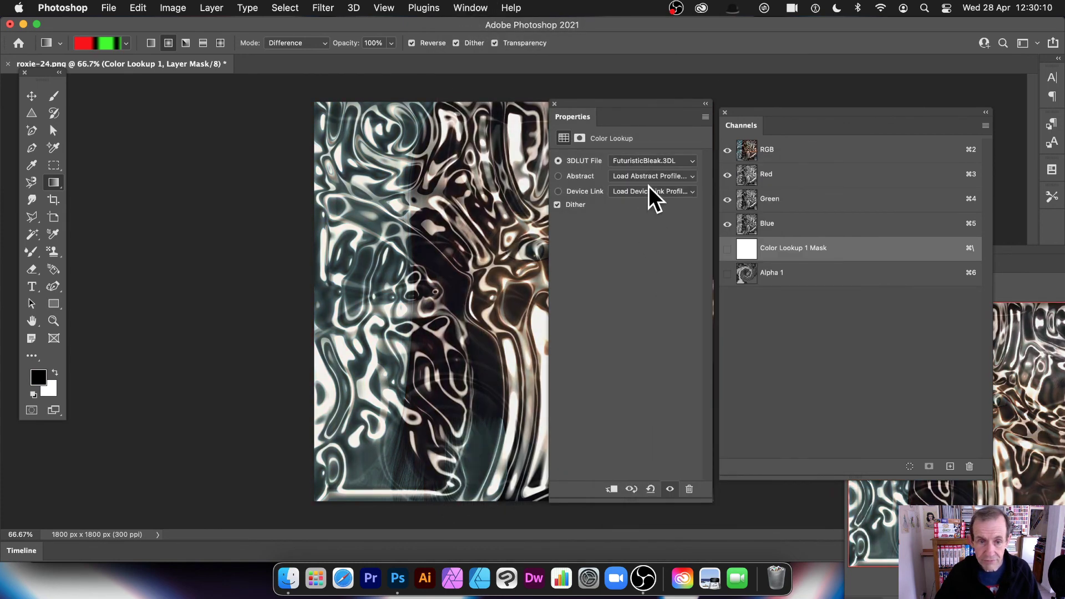
click(637, 159)
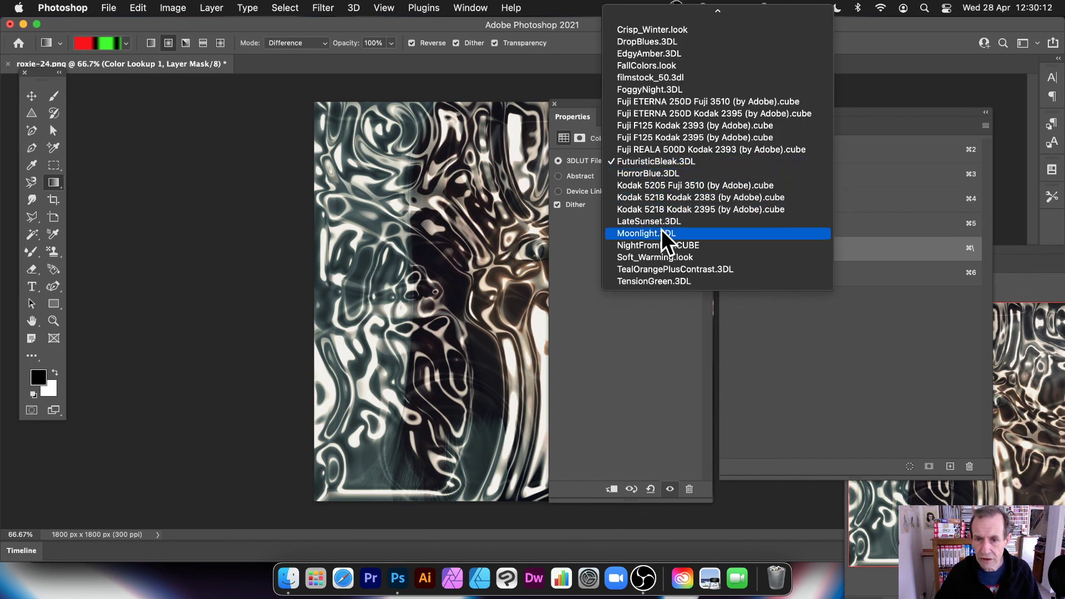
click(647, 177)
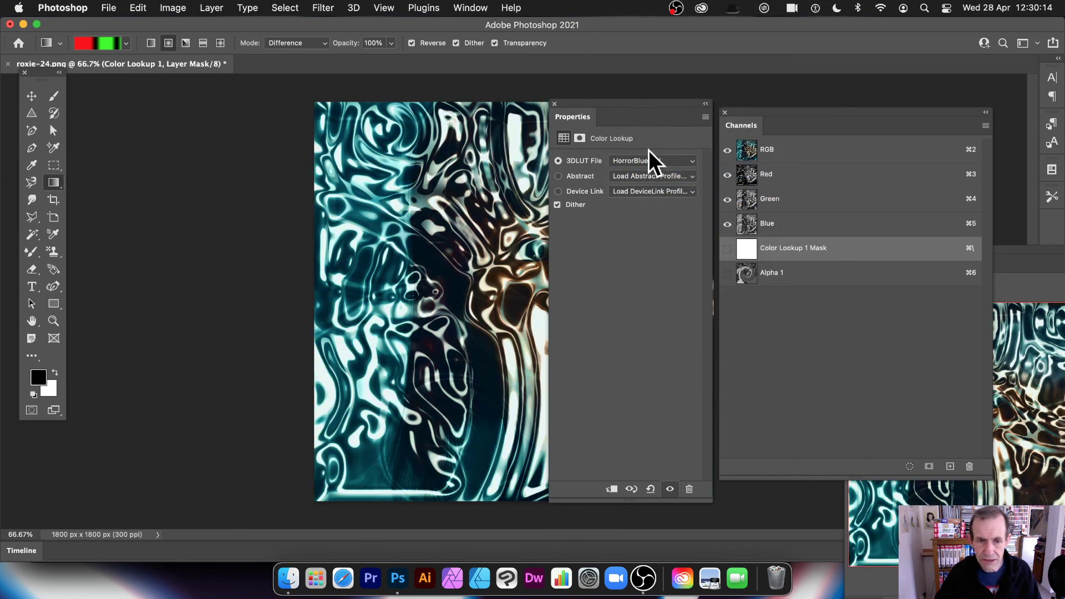
drag(605, 101, 801, 118)
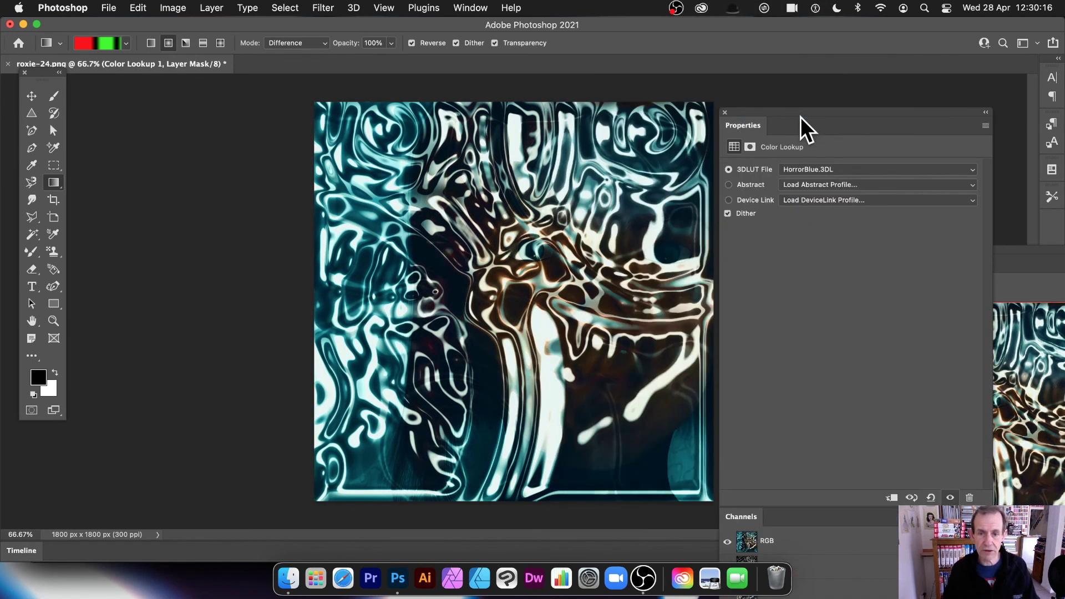